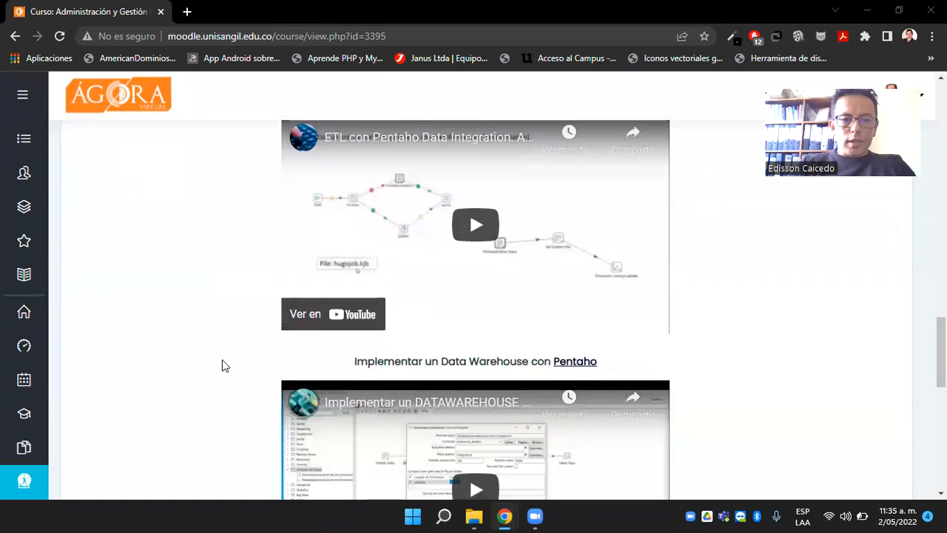
# View the Google Drive download pages linked as Pentaho and Mysql Connector in the Tema 4 section of the course.
pyautogui.scroll(-2, 222, 360)
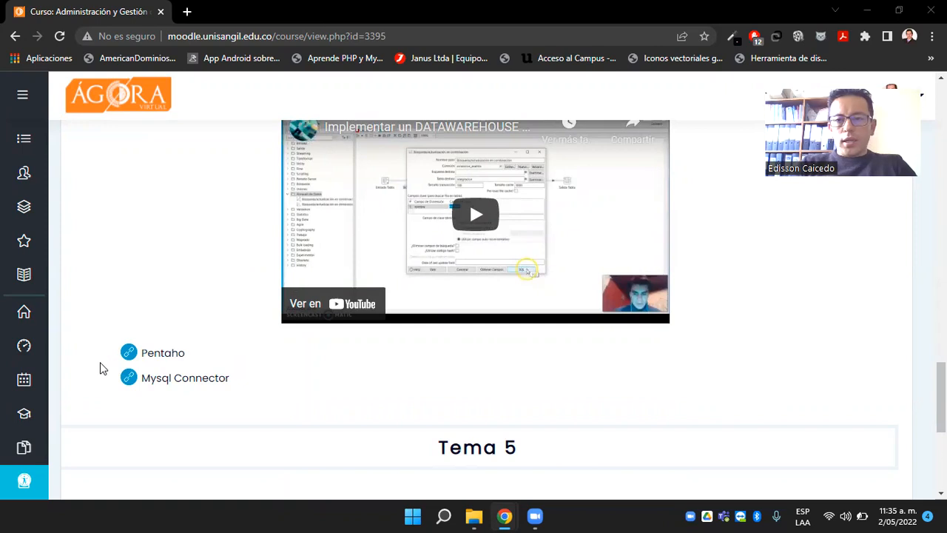
pyautogui.scroll(5, 103, 368)
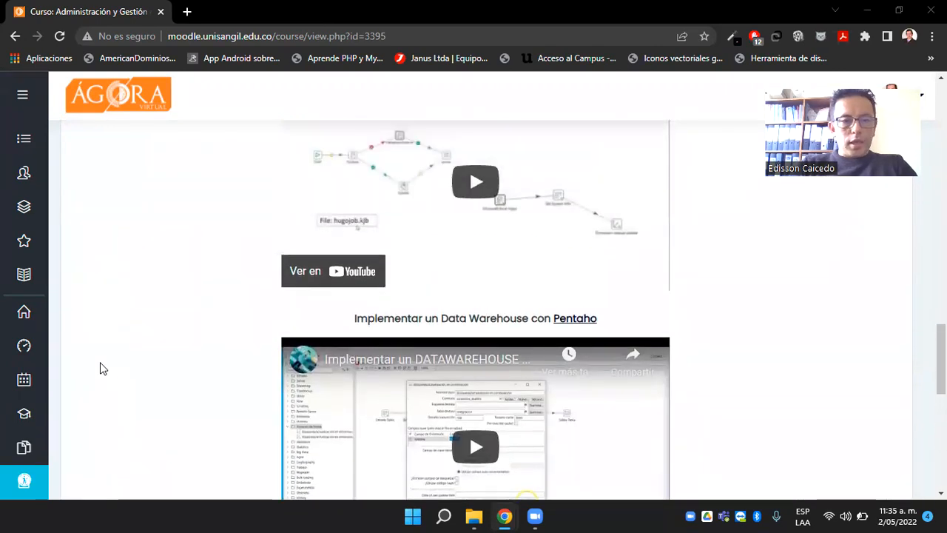
pyautogui.scroll(7, 103, 369)
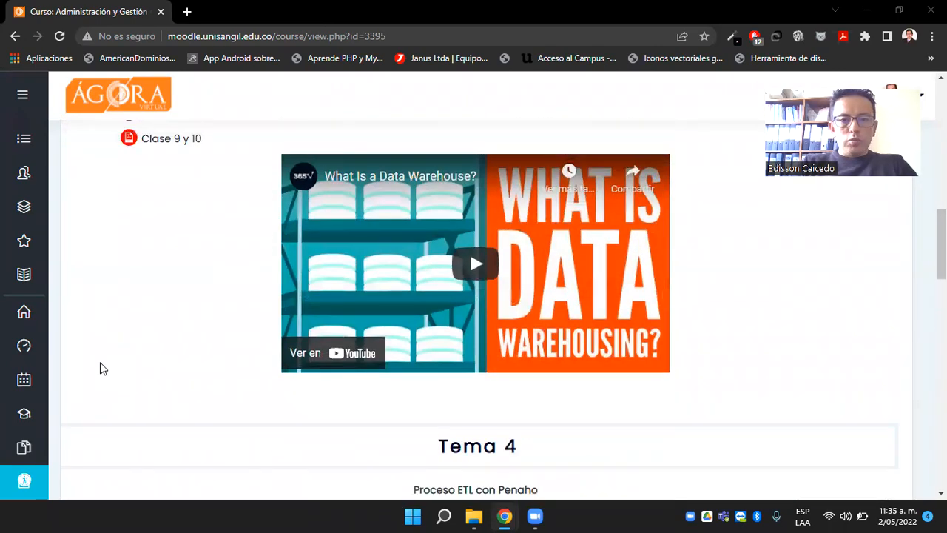
pyautogui.scroll(-1, 103, 368)
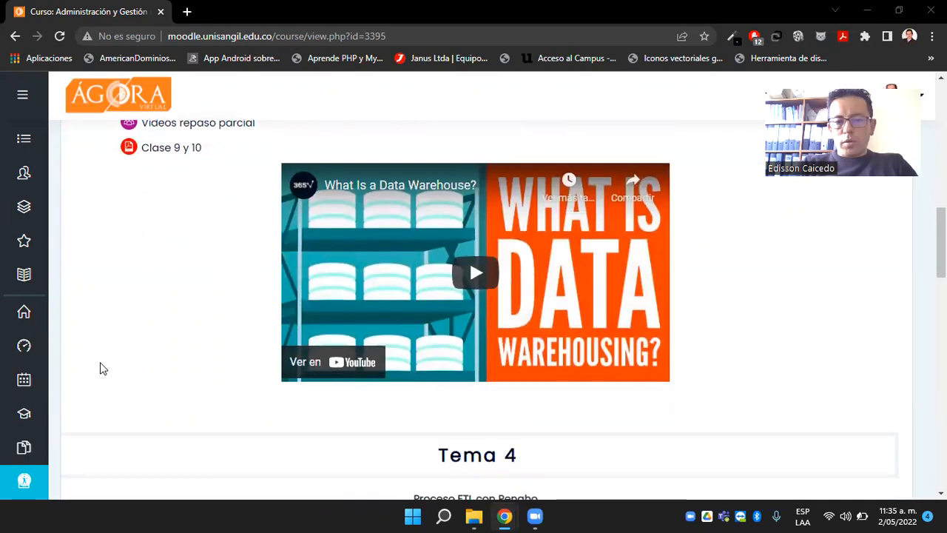
pyautogui.scroll(-7, 102, 368)
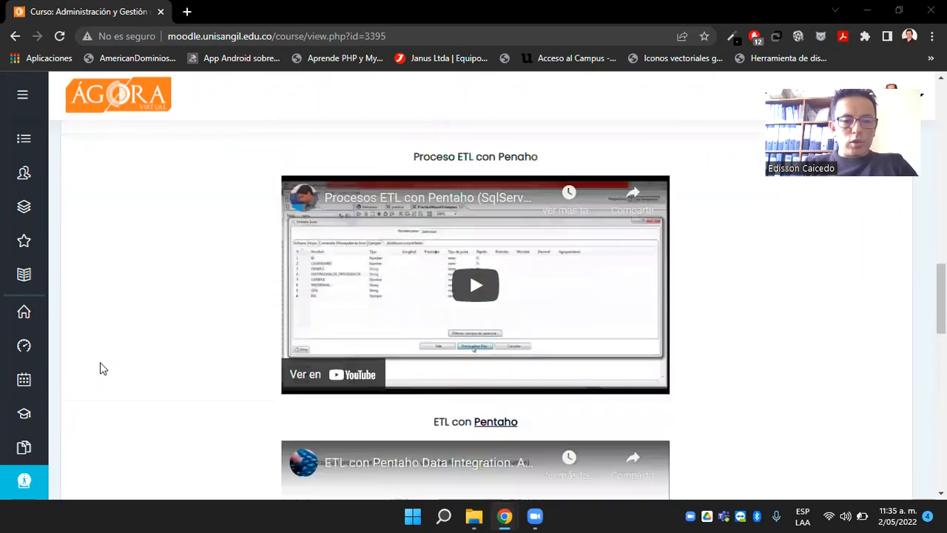
pyautogui.scroll(-7, 102, 369)
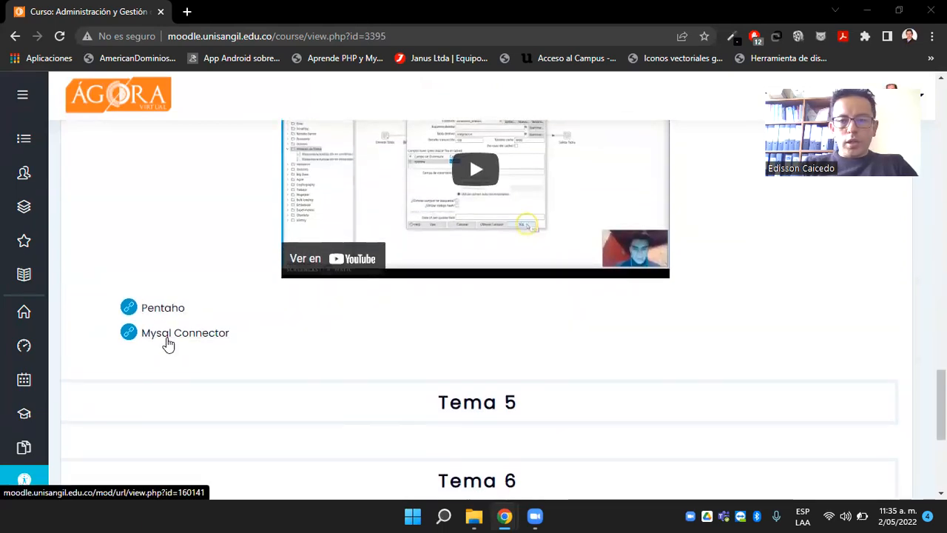
pyautogui.click(163, 308)
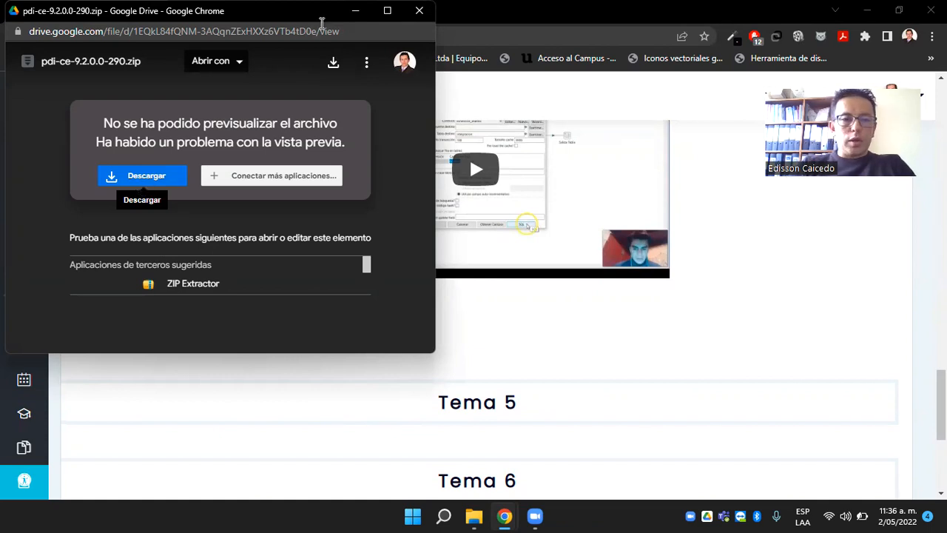
pyautogui.click(347, 15)
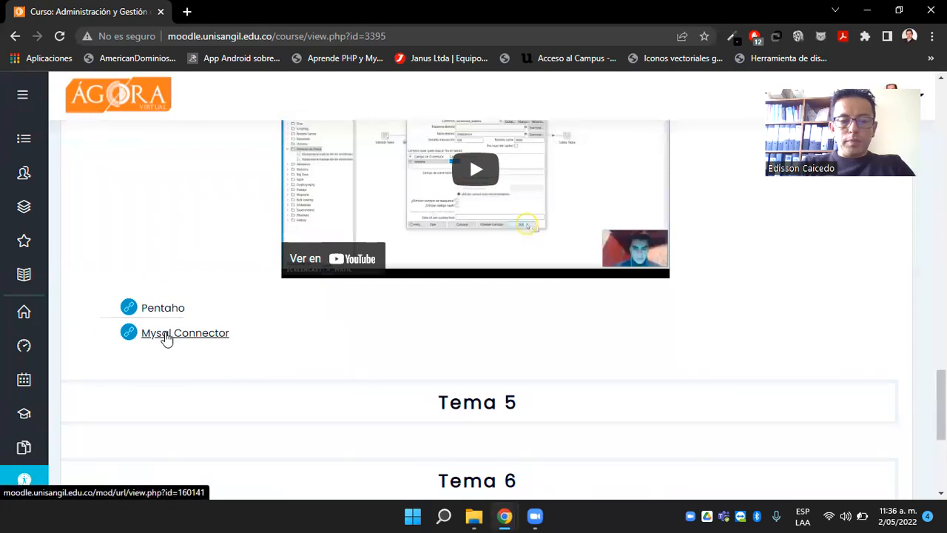
pyautogui.click(166, 335)
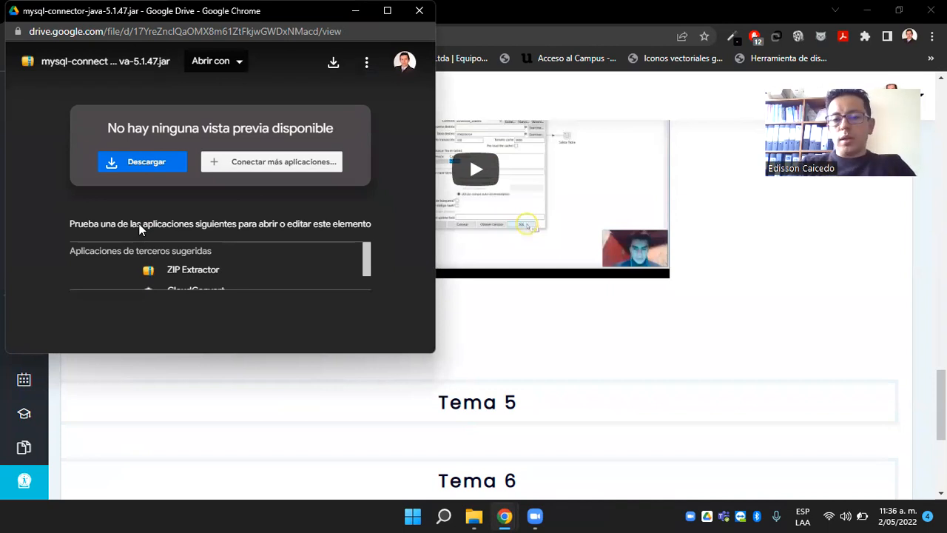
pyautogui.click(419, 12)
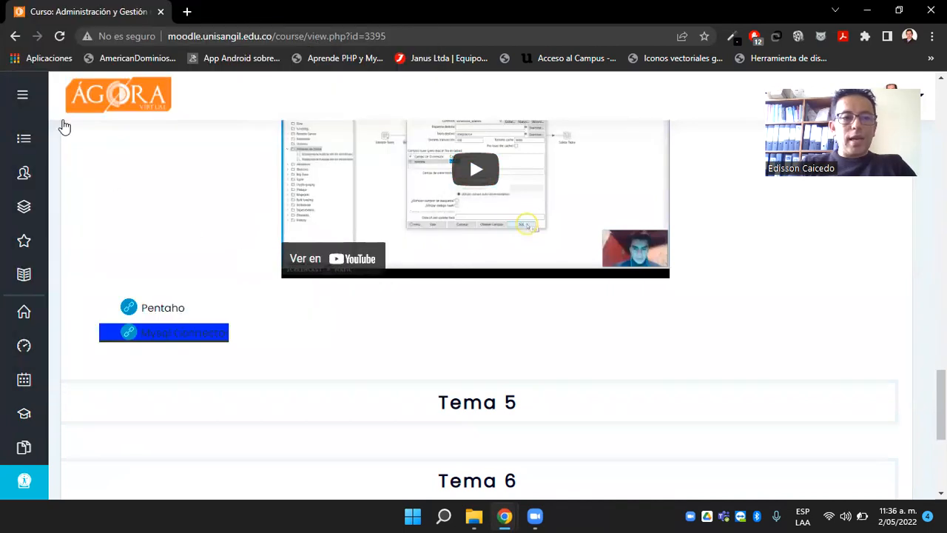
# Switch to File Explorer and open the data-integration folder inside Documentos > pentaho.
pyautogui.hotkey('alt', 'Tab')
pyautogui.hotkey('alt', 'Tab')
pyautogui.hotkey('alt', 'Tab')
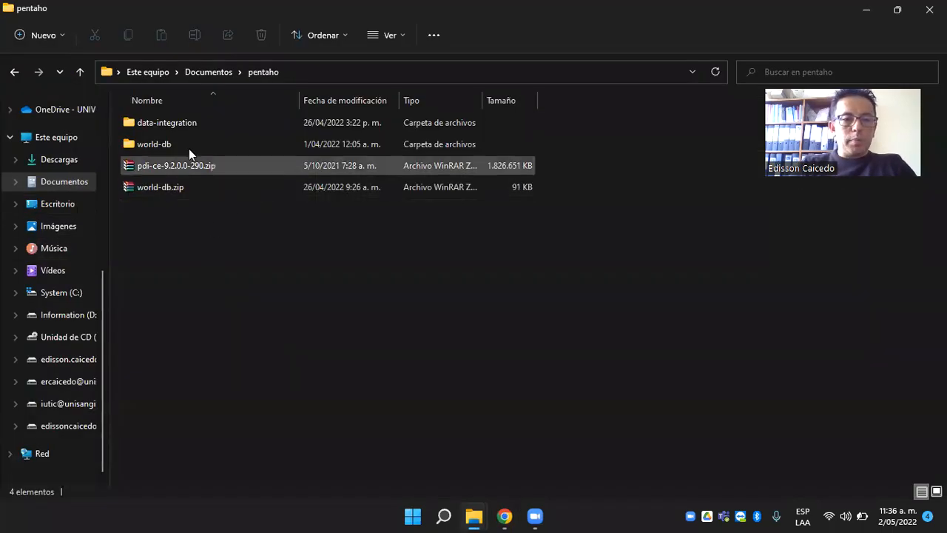
pyautogui.click(169, 124)
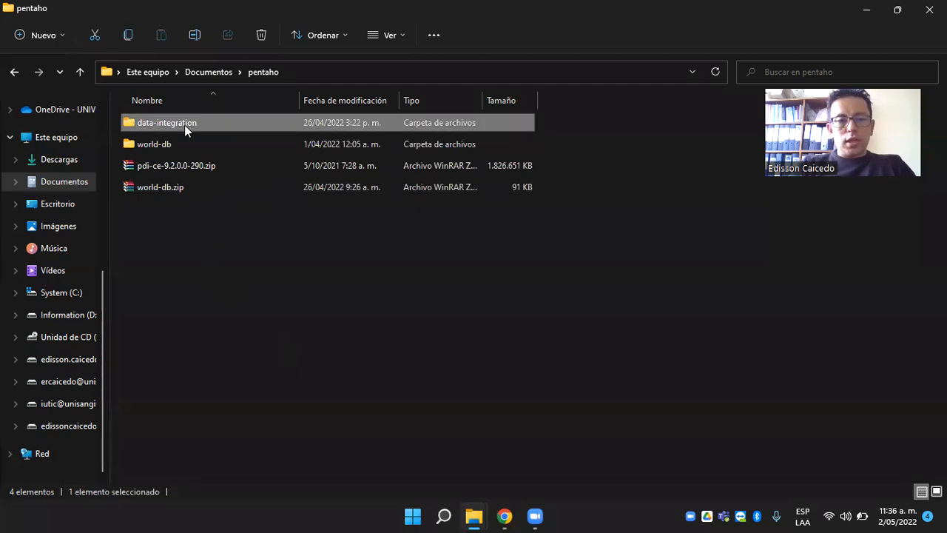
pyautogui.click(185, 125)
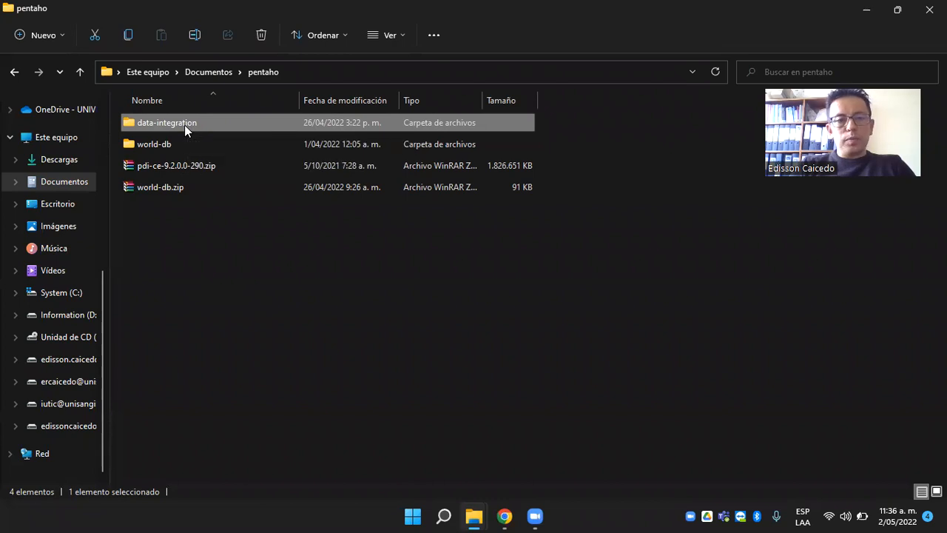
pyautogui.click(225, 128)
pyautogui.doubleClick(222, 127)
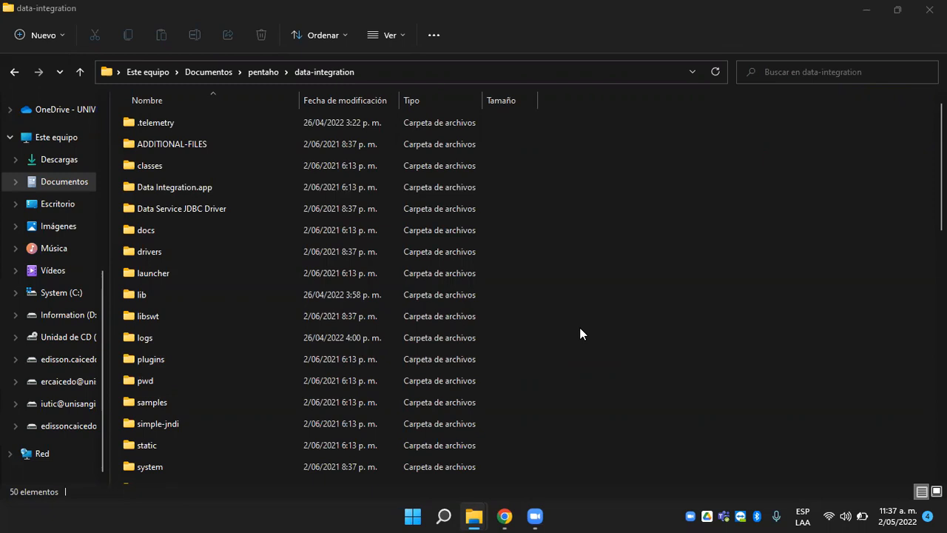
# Locate and select the Spoon.bat file in the data-integration folder.
pyautogui.scroll(-8, 580, 330)
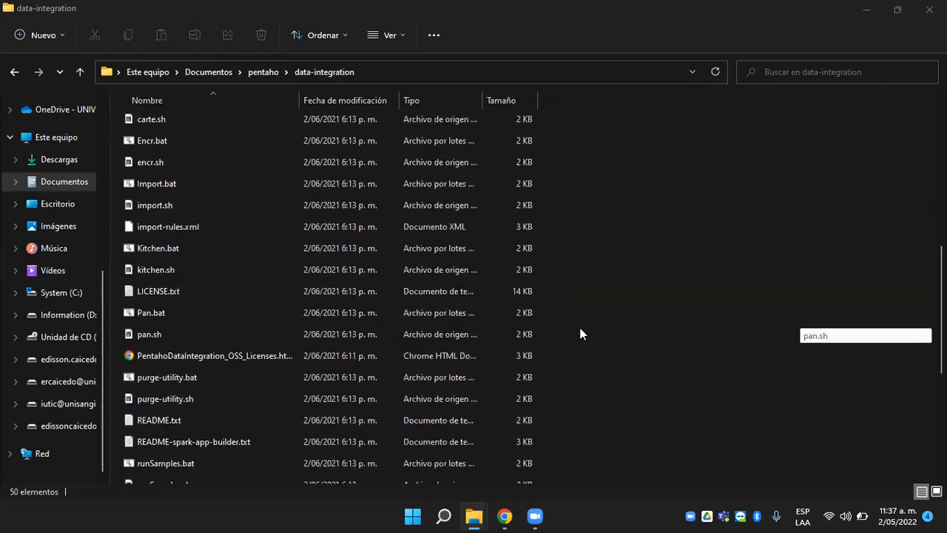
pyautogui.scroll(-2, 579, 327)
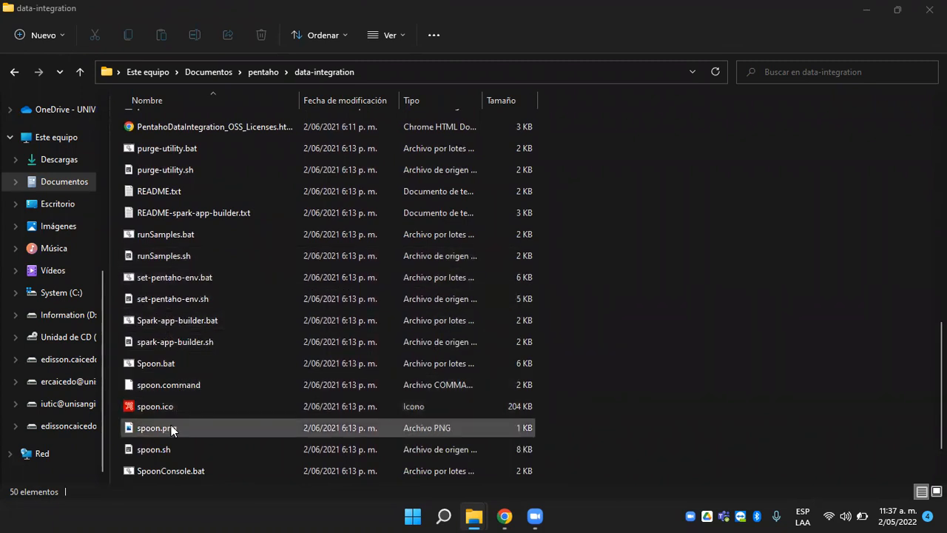
pyautogui.scroll(-1, 171, 427)
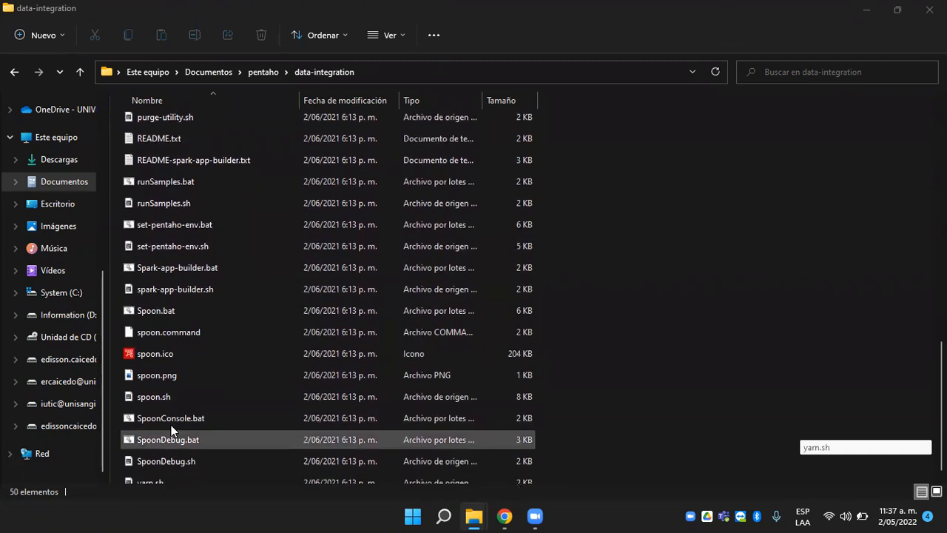
pyautogui.scroll(-1, 171, 424)
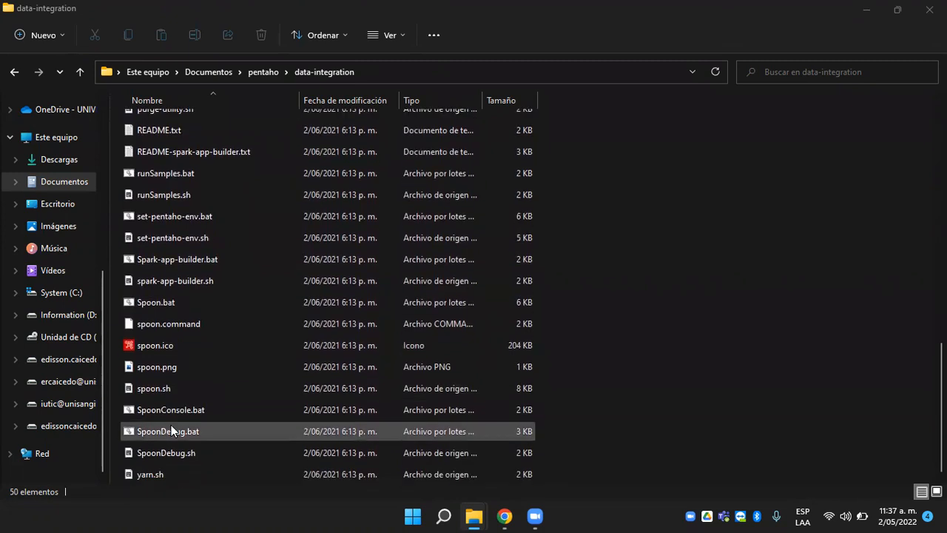
pyautogui.click(154, 307)
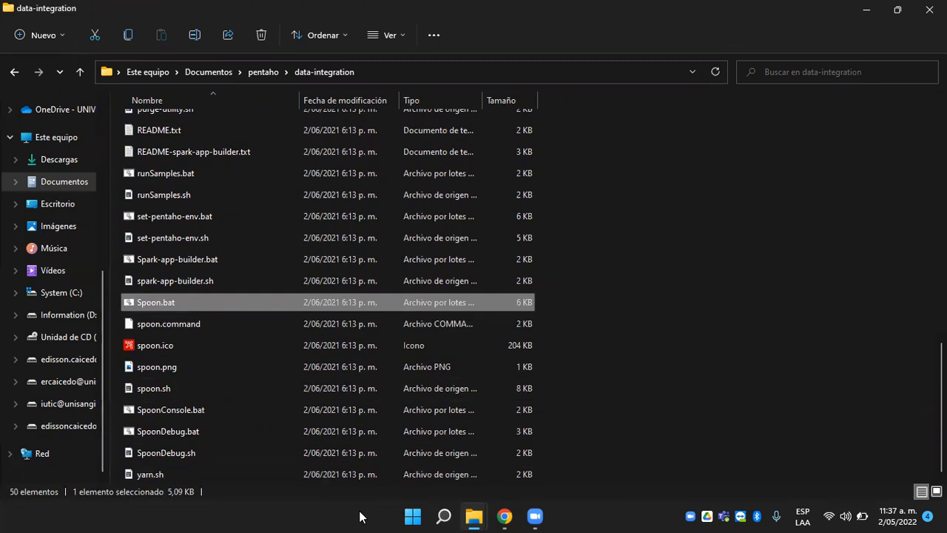
pyautogui.click(598, 317)
pyautogui.click(179, 304)
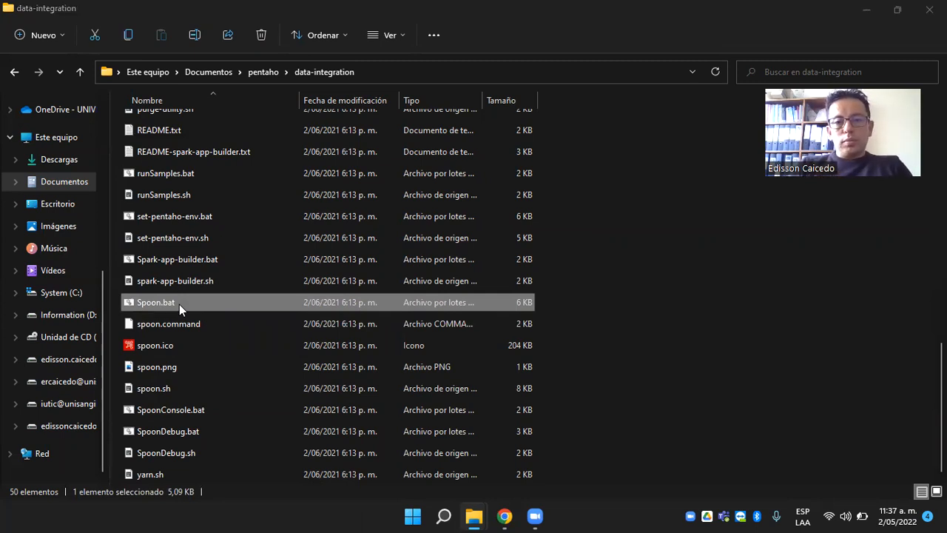
# Place a new File Explorer window beside the data-integration window and open the Escritorio folder in it.
pyautogui.press('super+e')
pyautogui.press('super+Right')
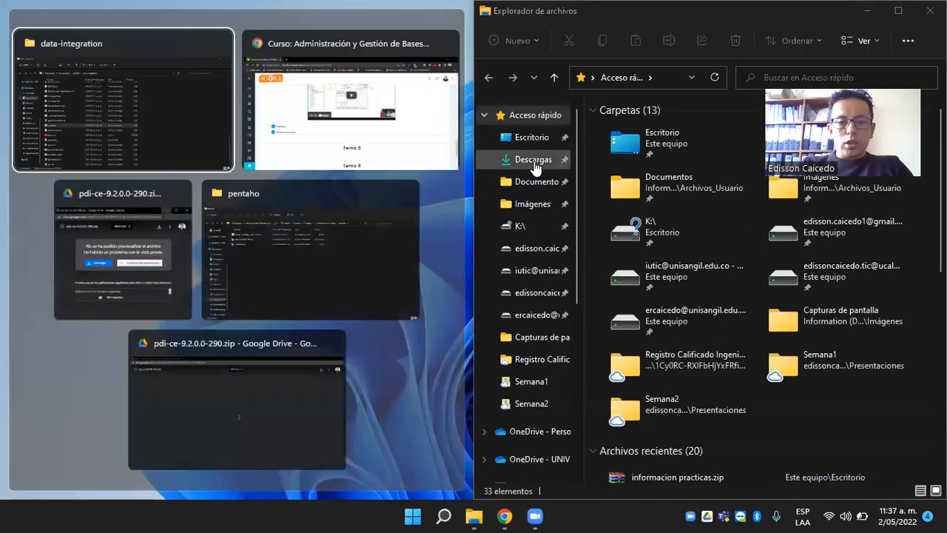
pyautogui.click(154, 125)
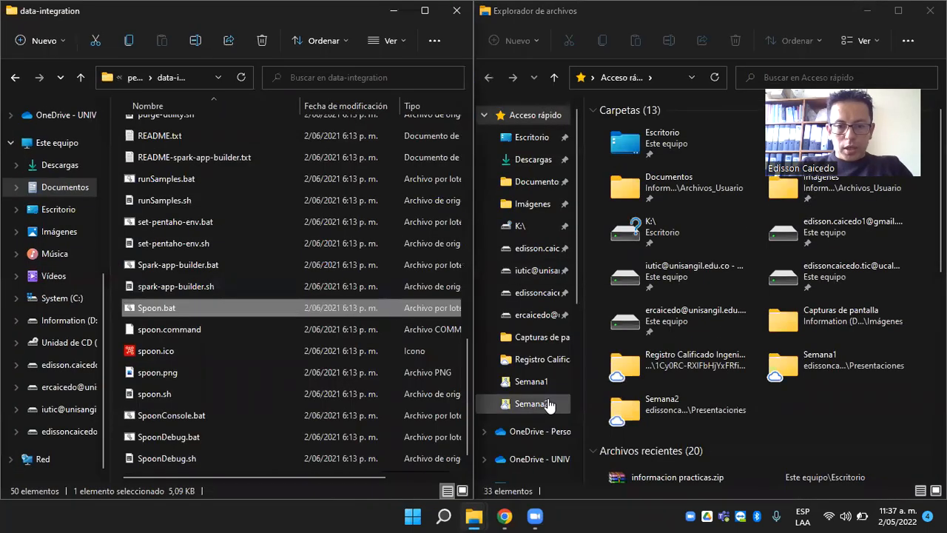
pyautogui.scroll(-3, 547, 403)
pyautogui.click(543, 329)
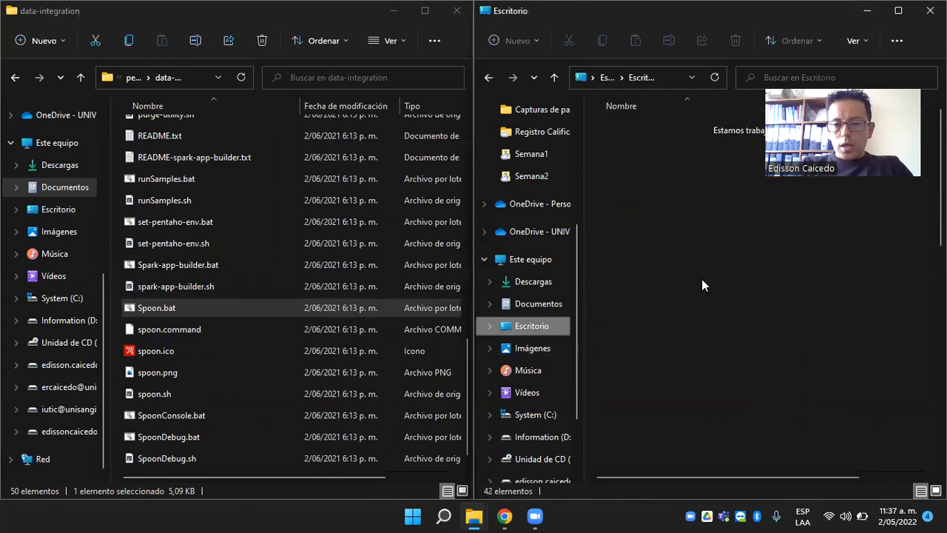
# Locate and select mysql-connector-java-5.1.47.jar in the Escritorio folder.
pyautogui.press('Down')
pyautogui.press('Down')
pyautogui.press('Down')
pyautogui.press('Down')
pyautogui.press('Down')
pyautogui.press('Down')
pyautogui.press('Down')
pyautogui.press('Down')
pyautogui.press('Down')
pyautogui.press('Down')
pyautogui.press('Down')
pyautogui.press('Down')
pyautogui.press('Down')
pyautogui.press('Down')
pyautogui.press('Down')
pyautogui.press('Down')
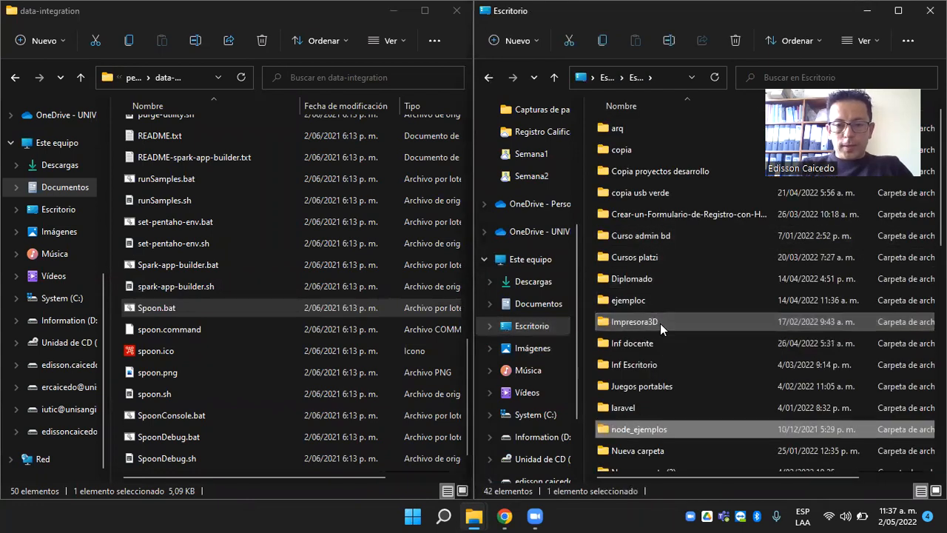
pyautogui.press('Down')
pyautogui.press('Down')
pyautogui.press('Down')
pyautogui.press('Down')
pyautogui.press('Down')
pyautogui.press('Down')
pyautogui.press('Down')
pyautogui.press('Down')
pyautogui.press('Down')
pyautogui.press('Down')
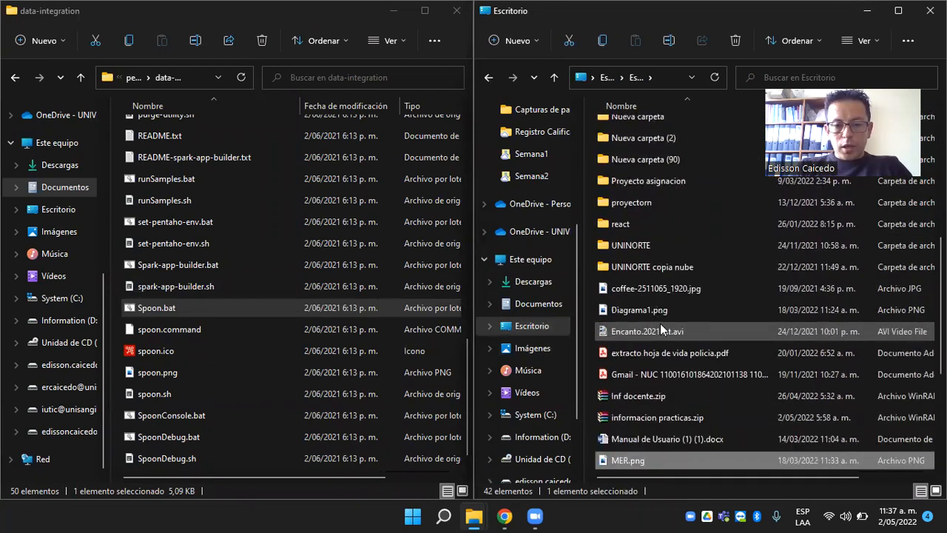
pyautogui.click(670, 396)
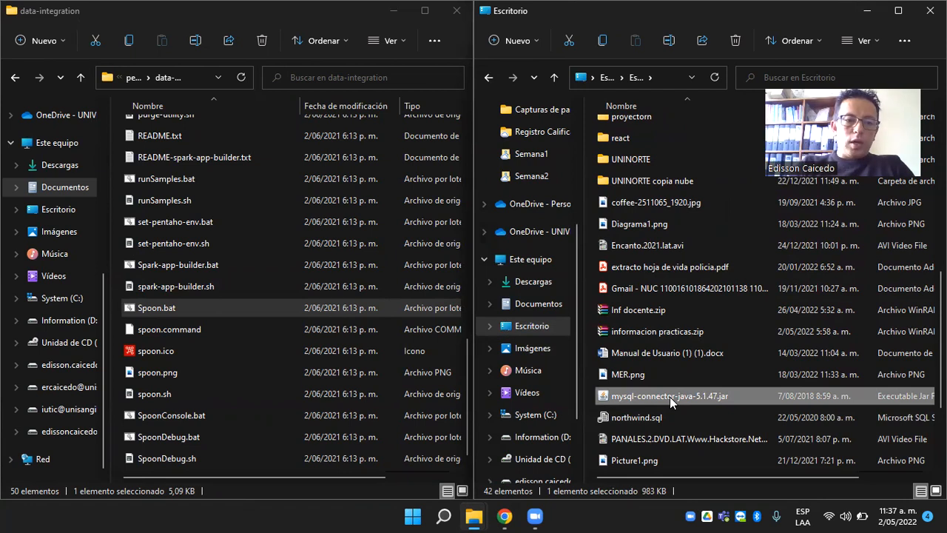
# View the contents of the lib folder inside data-integration and return to the parent folder.
pyautogui.scroll(10, 249, 226)
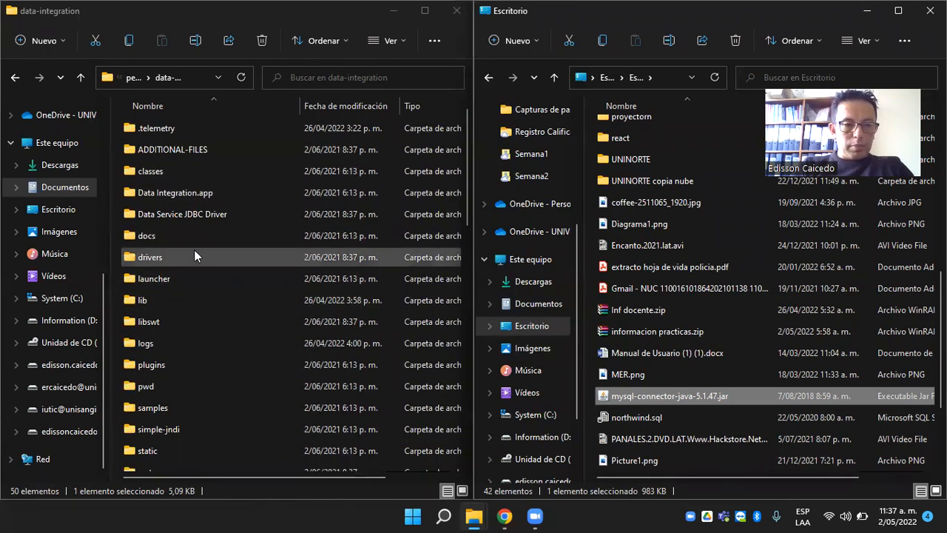
pyautogui.doubleClick(160, 299)
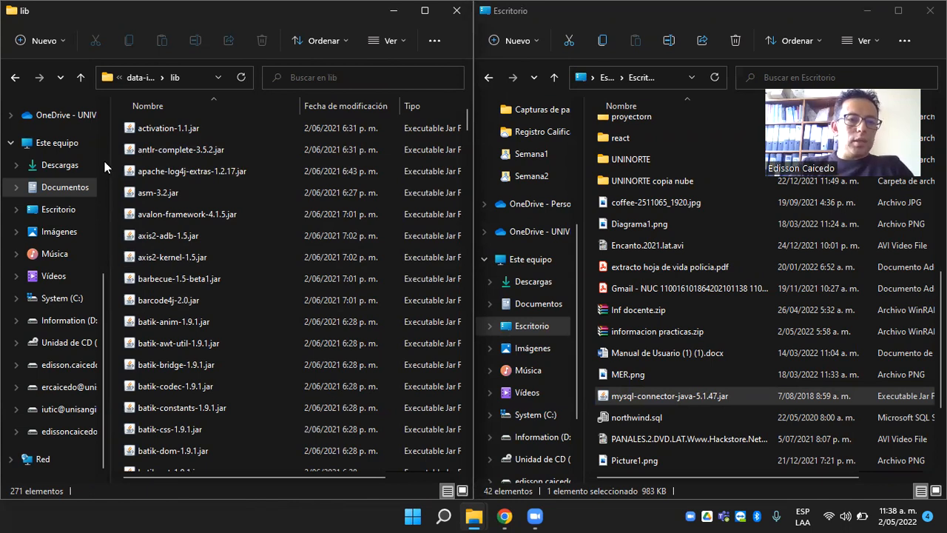
pyautogui.click(15, 77)
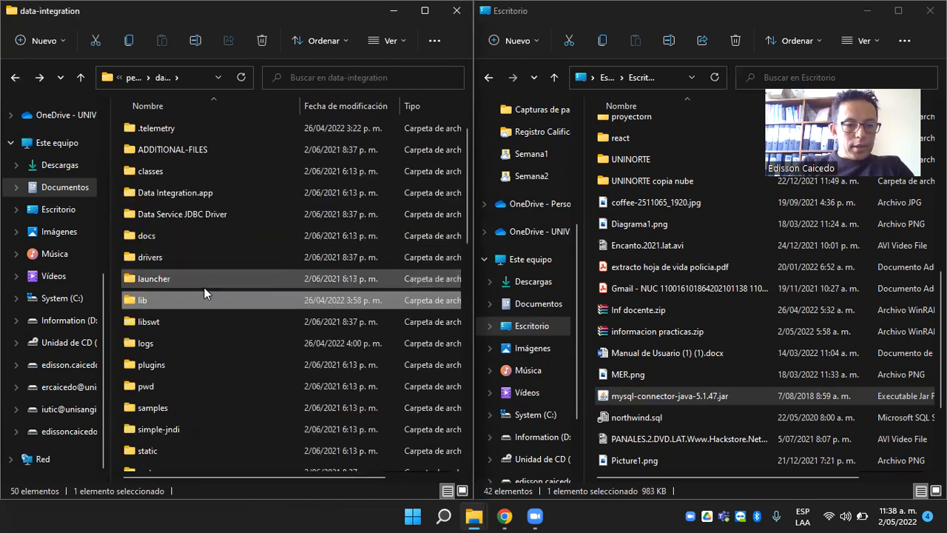
# Run Spoon.bat from the data-integration folder to start Pentaho Data Integration.
pyautogui.scroll(-10, 205, 290)
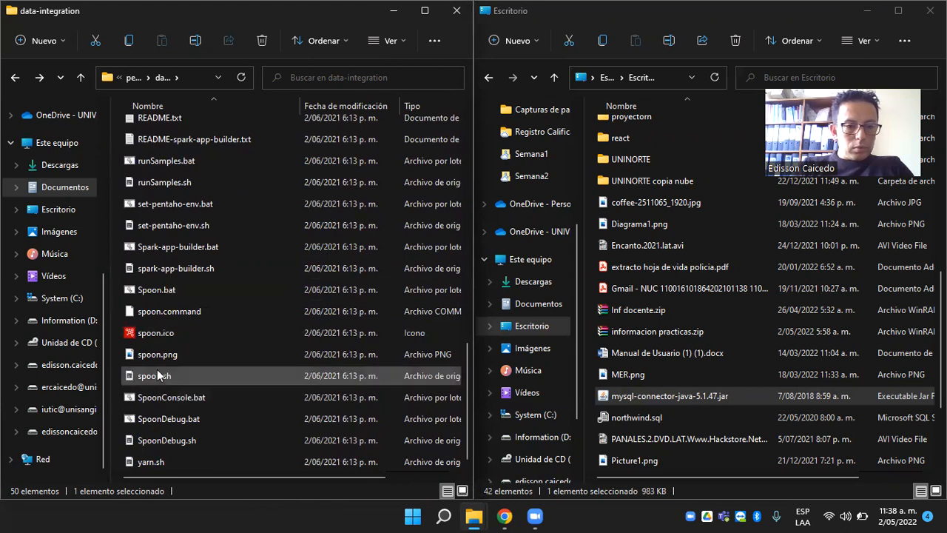
pyautogui.click(152, 287)
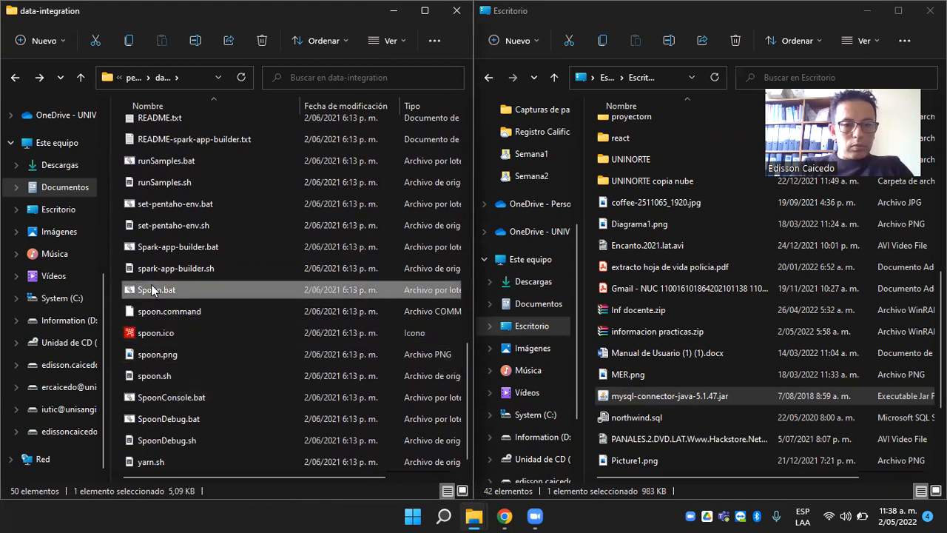
pyautogui.doubleClick(151, 290)
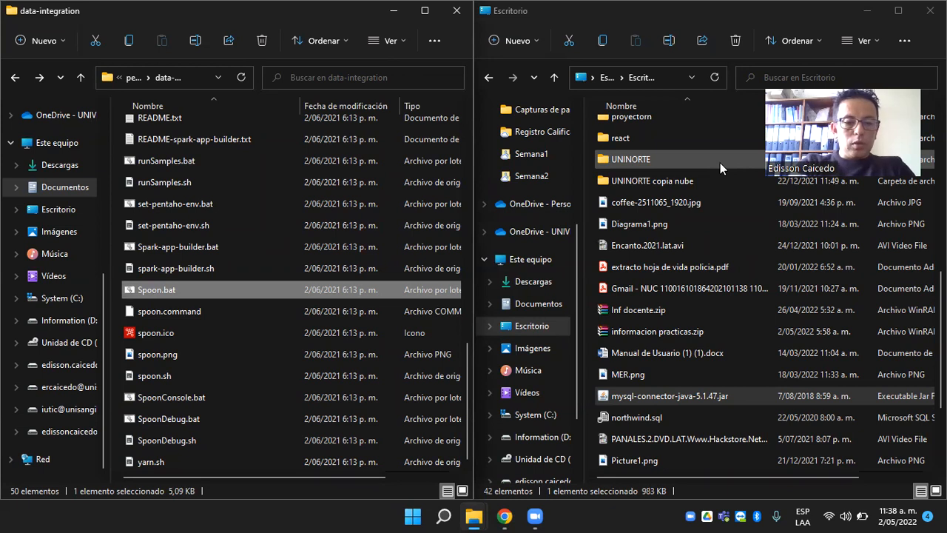
# Search the installed applications for "xam" and launch XAMPP Control Panel.
pyautogui.press('super+r')
pyautogui.press('Return')
pyautogui.press('super')
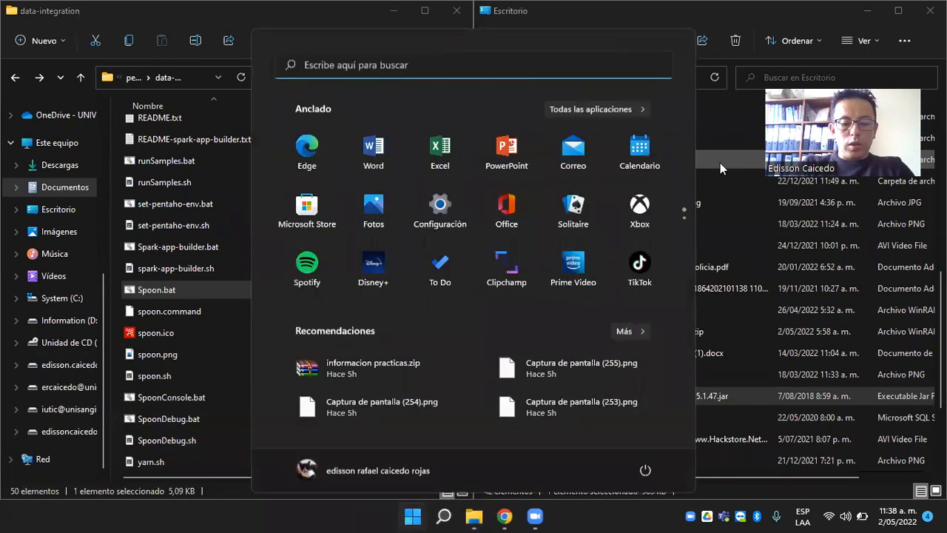
pyautogui.write('xam')
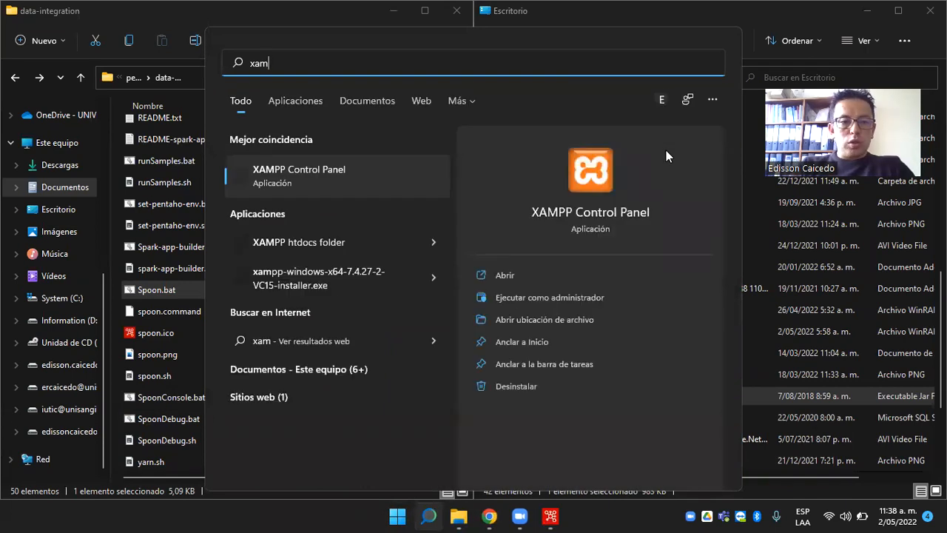
pyautogui.click(344, 172)
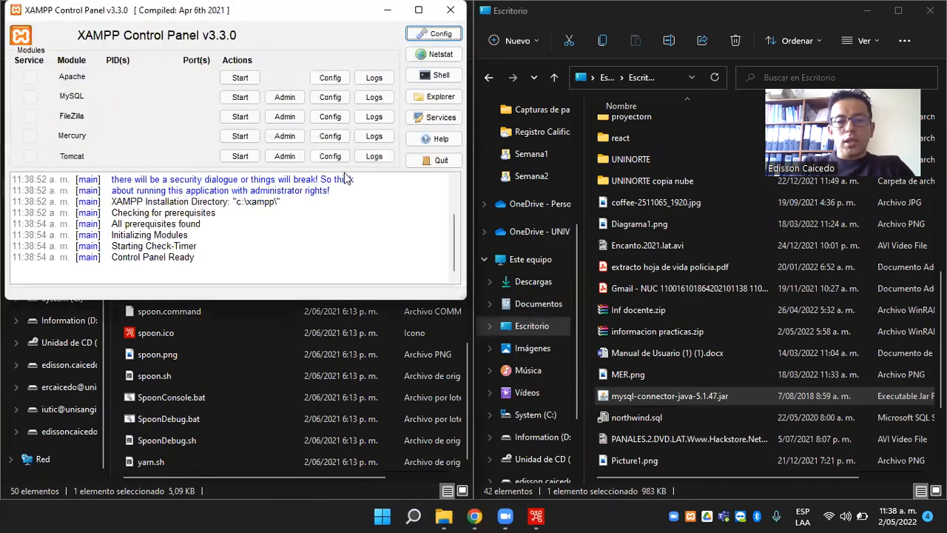
# Start the Apache and MySQL services in XAMPP and minimize its control panel.
pyautogui.click(246, 79)
pyautogui.click(246, 99)
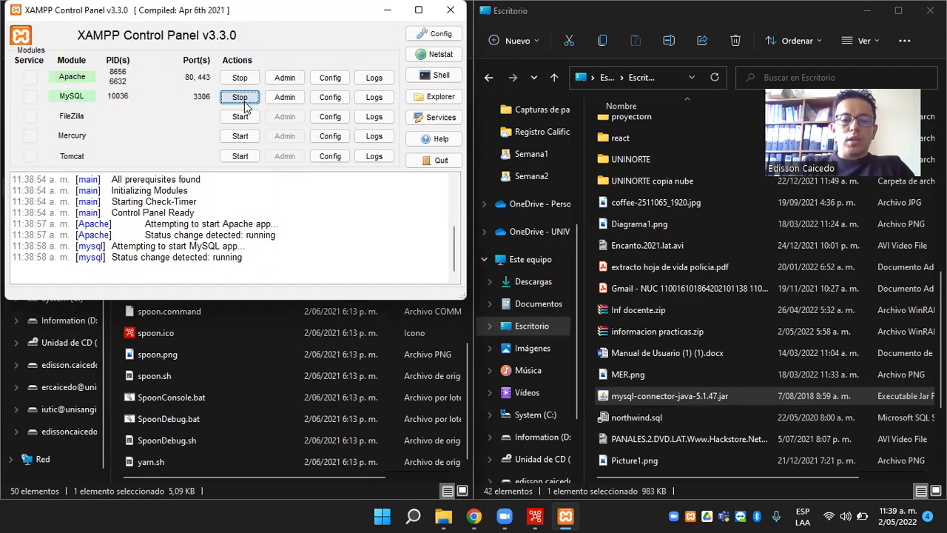
pyautogui.click(387, 9)
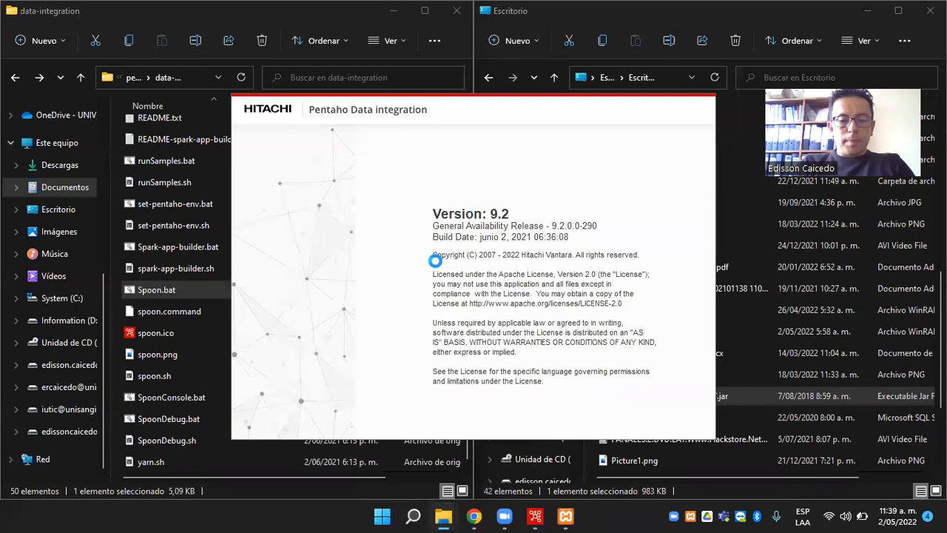
# Switch to the Chrome course window and load phpMyAdmin at 127.0.0.1/phpmyadmin.
pyautogui.moveTo(473, 516)
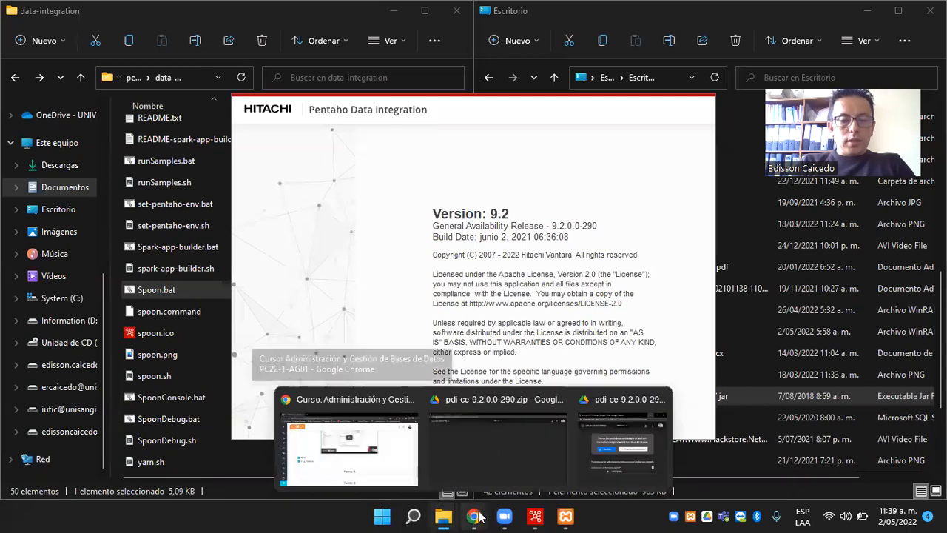
pyautogui.click(390, 468)
pyautogui.click(186, 12)
pyautogui.write('127.')
pyautogui.press('Return')
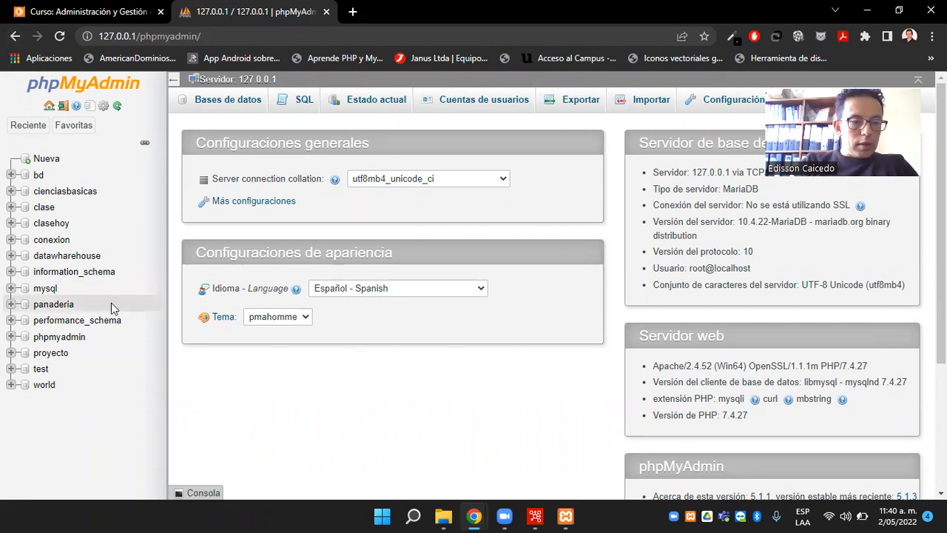
# Open the world database in the phpMyAdmin designer view.
pyautogui.click(43, 387)
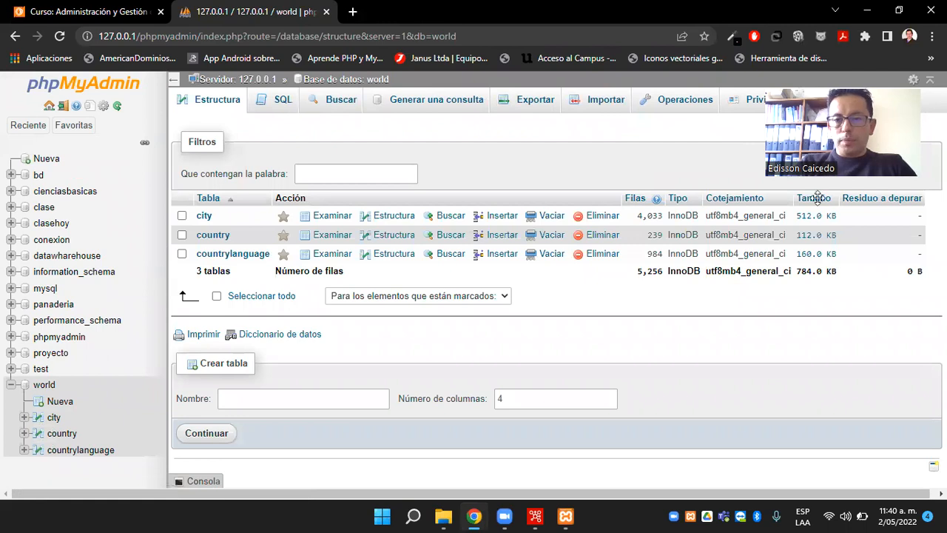
pyautogui.moveTo(892, 99)
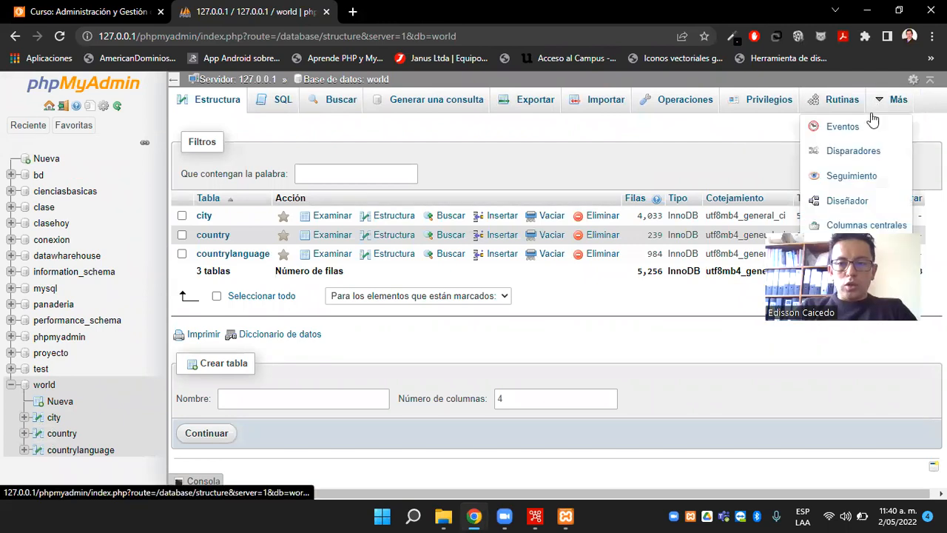
pyautogui.click(836, 207)
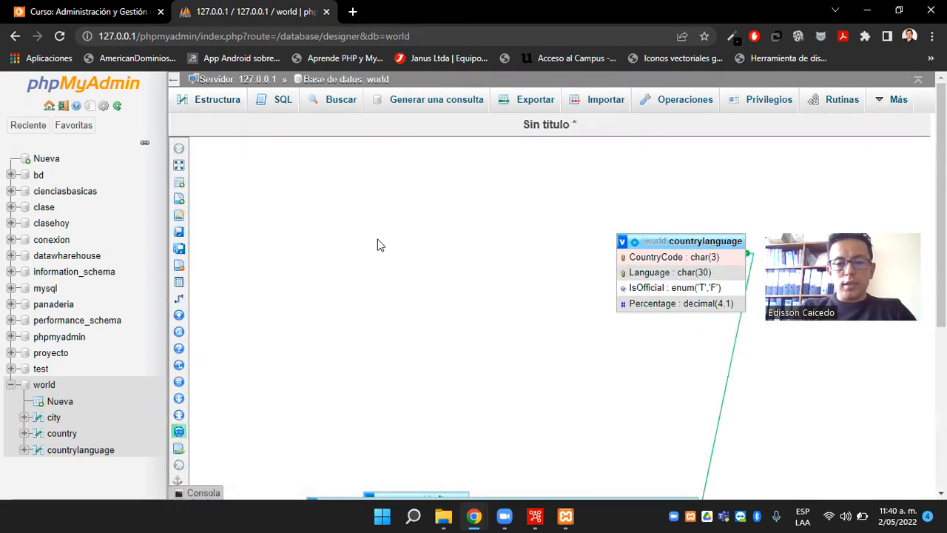
# Rearrange the country and city tables in the world diagram so that they sit side by side without overlapping.
pyautogui.scroll(-2, 556, 329)
pyautogui.scroll(-2, 555, 330)
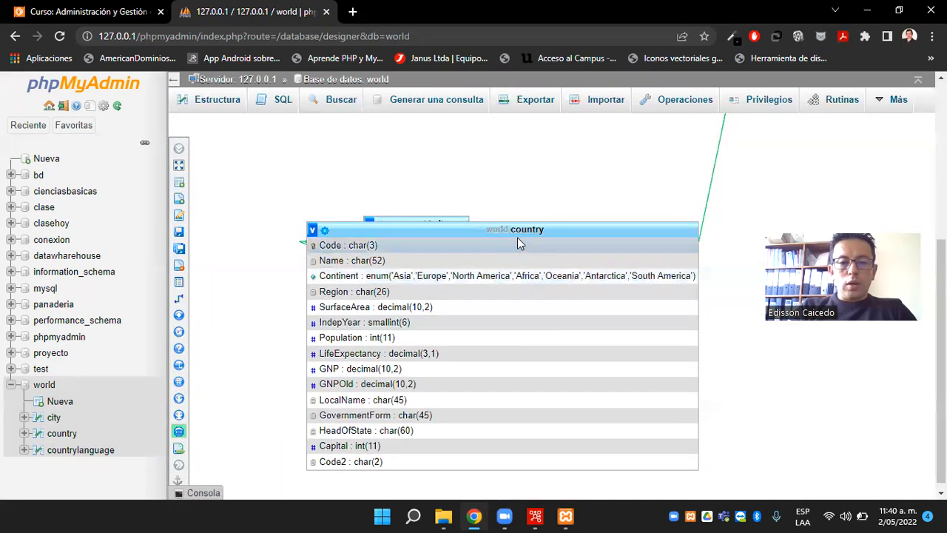
pyautogui.scroll(1, 592, 217)
pyautogui.moveTo(545, 252); pyautogui.dragTo(512, 258)
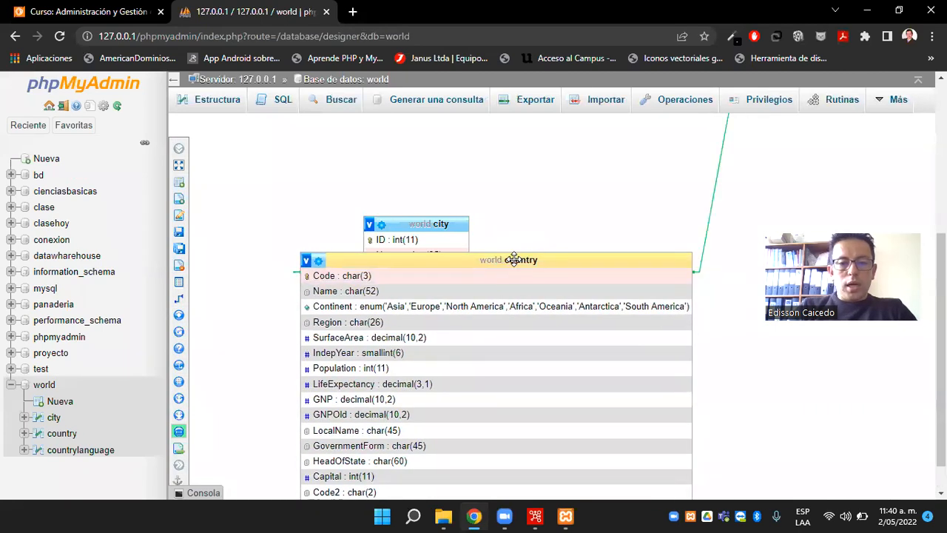
pyautogui.moveTo(427, 259); pyautogui.dragTo(577, 251)
pyautogui.scroll(1, 382, 229)
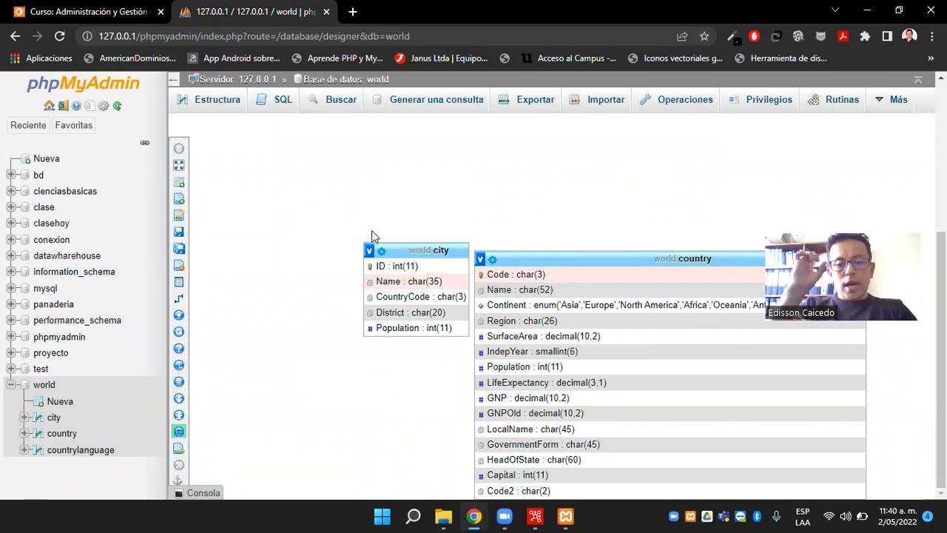
pyautogui.moveTo(376, 247); pyautogui.dragTo(355, 256)
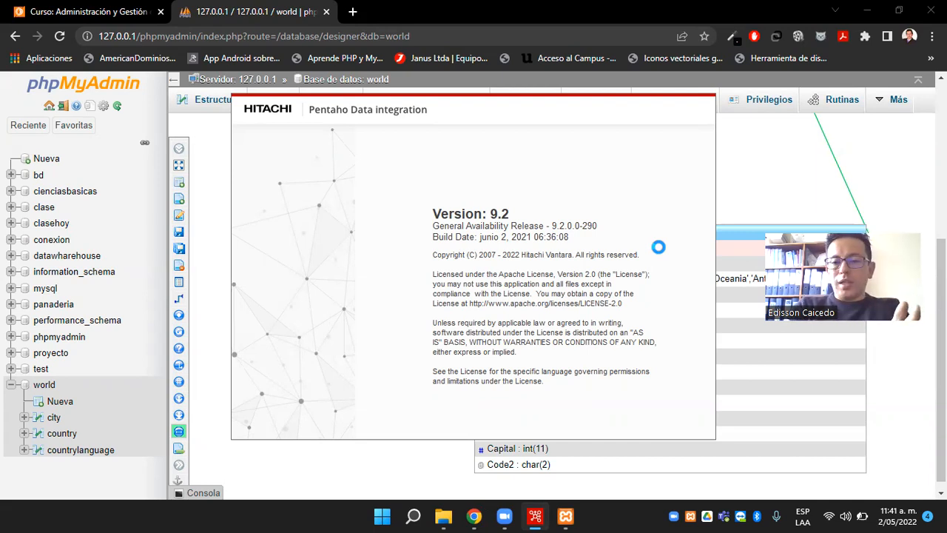
# Switch to the Google Drive preview window of pdi-ce-9.2.0.0-290.zip with the download option and close it.
pyautogui.hotkey('alt', 'Tab')
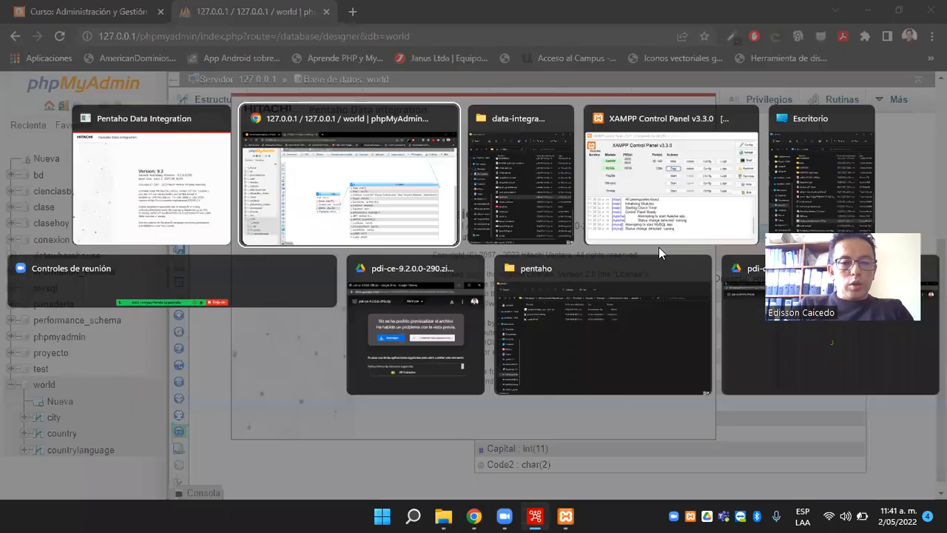
pyautogui.hotkey('alt', 'Tab')
pyautogui.hotkey('alt', 'Tab')
pyautogui.hotkey('alt', 'Tab')
pyautogui.hotkey('alt', 'Tab')
pyautogui.hotkey('alt', 'Tab')
pyautogui.hotkey('alt', 'Tab')
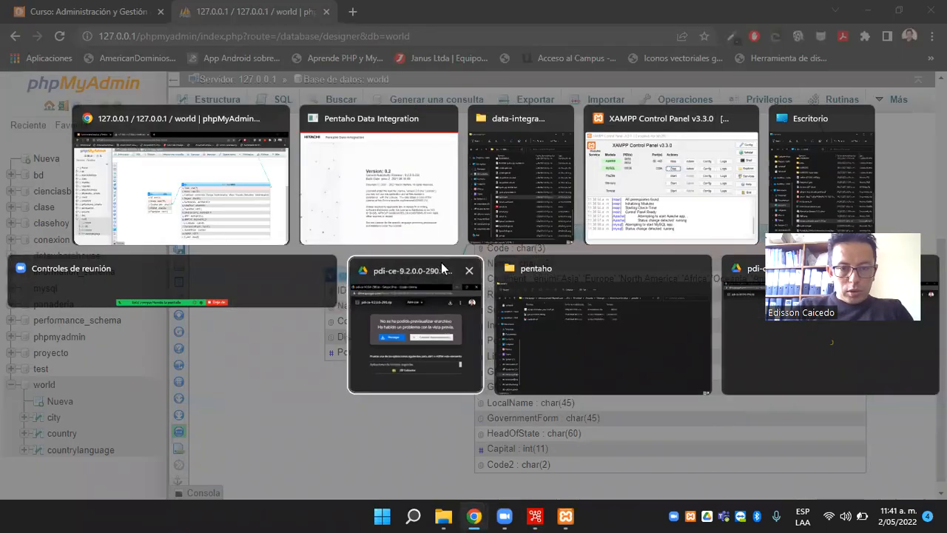
pyautogui.click(441, 262)
pyautogui.click(421, 12)
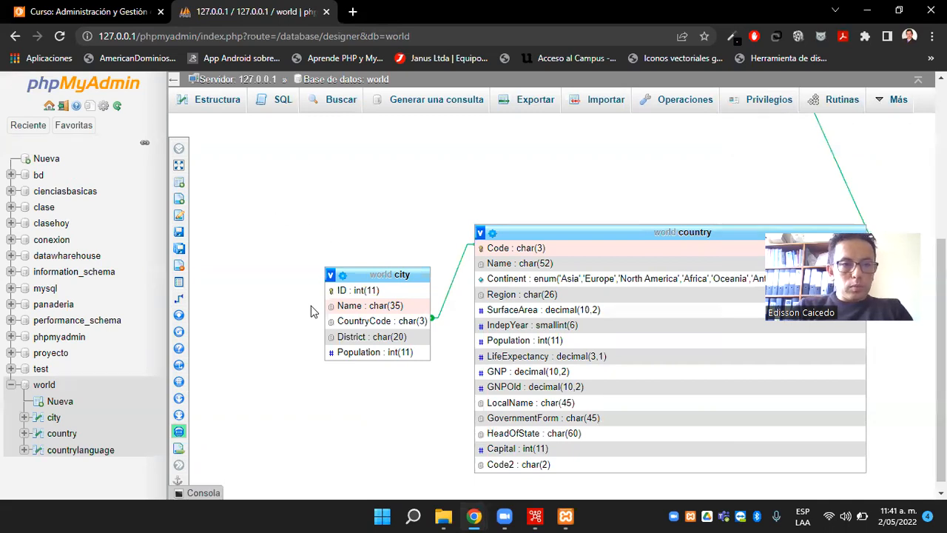
# Switch to the Spoon window showing the Prueba transformation.
pyautogui.hotkey('alt', 'Tab')
pyautogui.hotkey('alt', 'Tab')
pyautogui.hotkey('alt', 'Tab')
pyautogui.hotkey('alt', 'Tab')
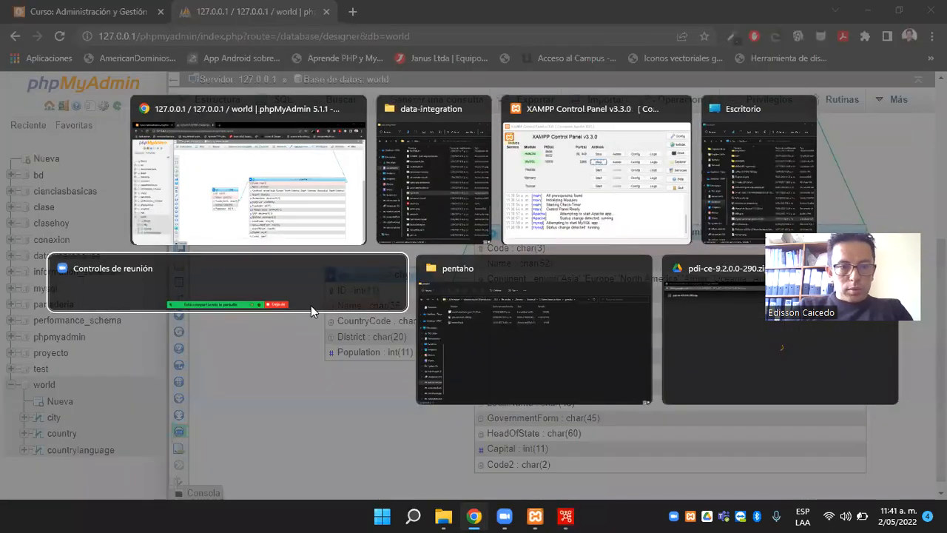
pyautogui.hotkey('alt', 'Tab')
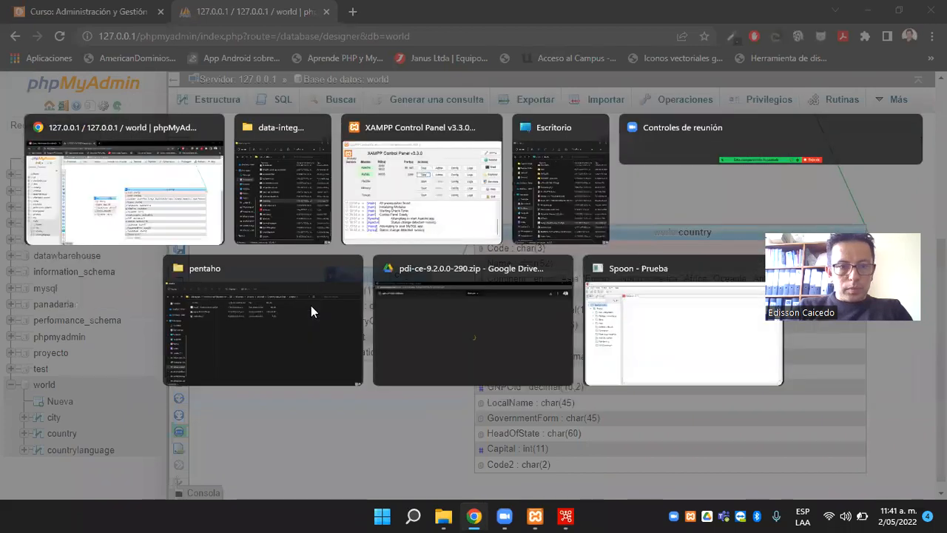
pyautogui.click(926, 10)
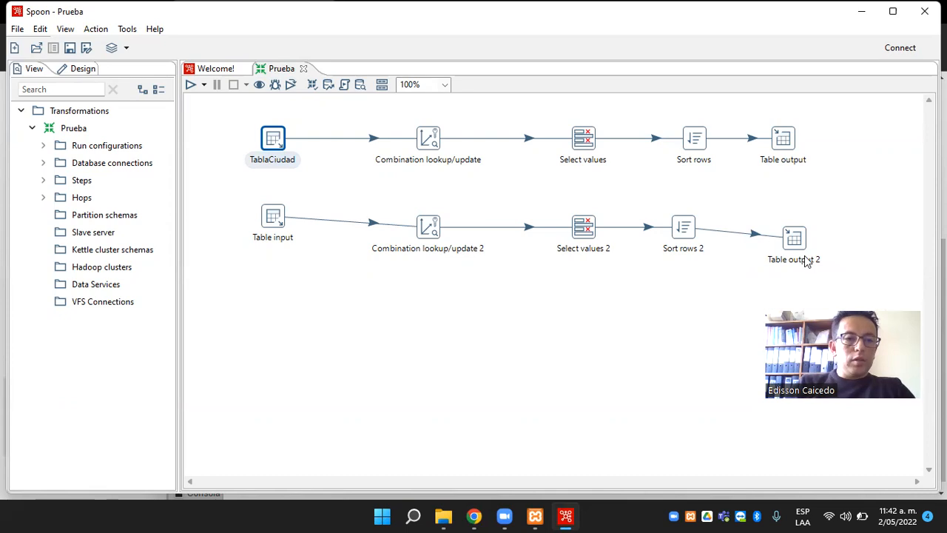
# Collapse the Transformations tree and create a new transformation.
pyautogui.click(21, 112)
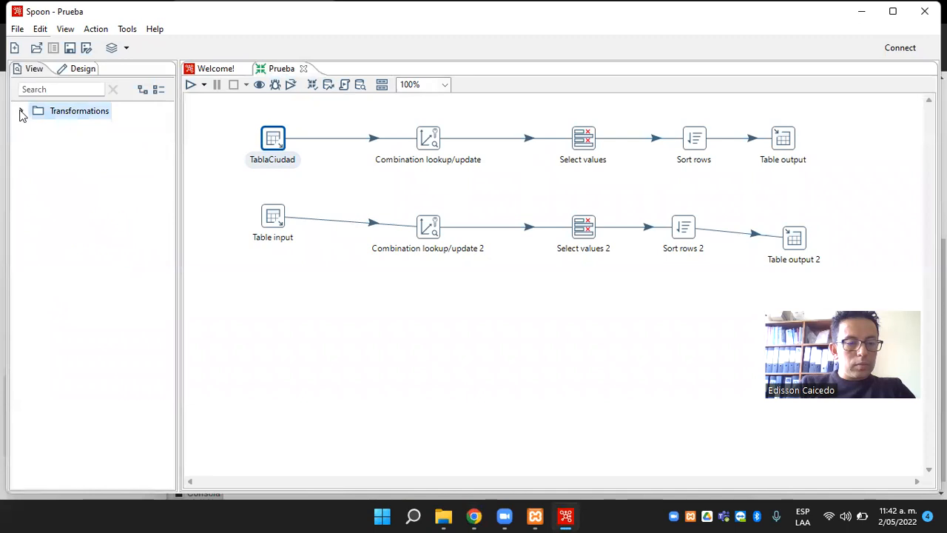
pyautogui.click(72, 70)
pyautogui.click(25, 70)
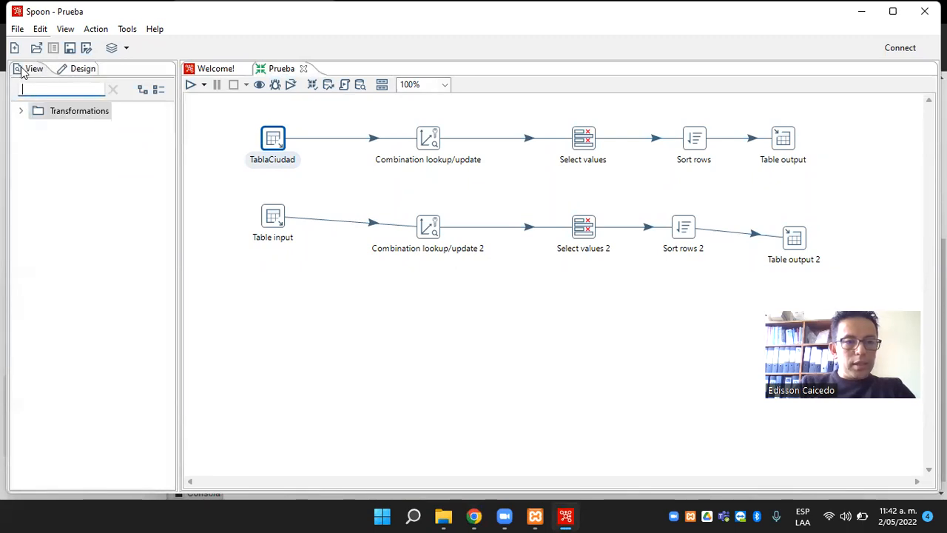
pyautogui.rightClick(55, 202)
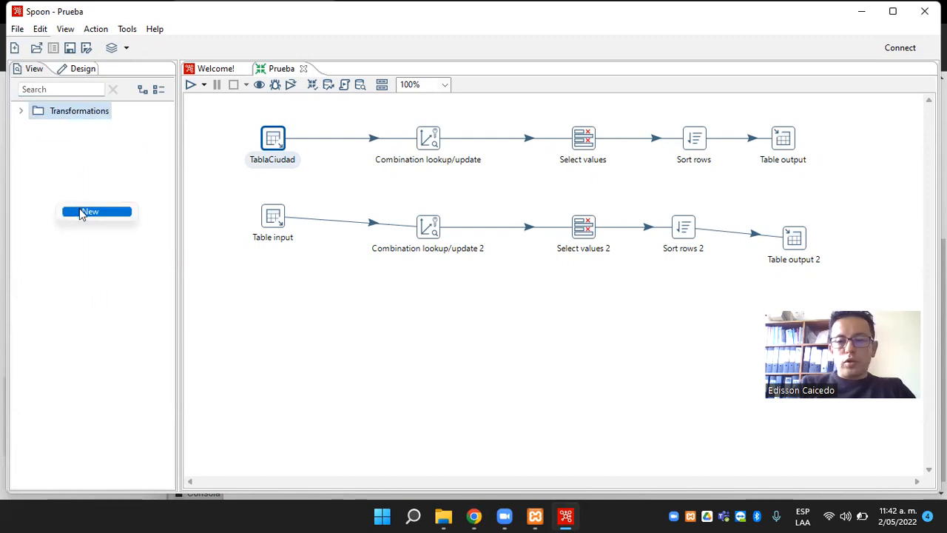
pyautogui.click(81, 213)
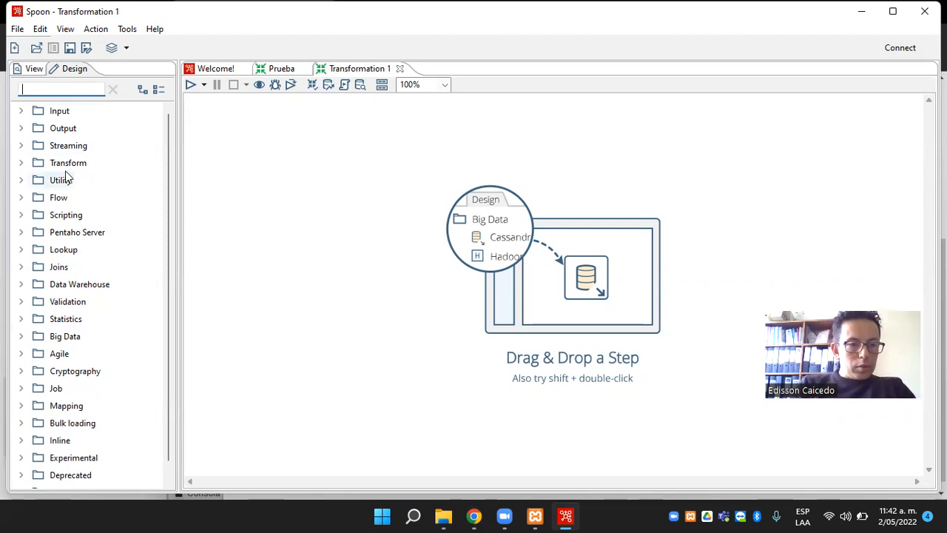
# Expand the Transformations tree and start a new database connection for Transformation 1.
pyautogui.click(32, 70)
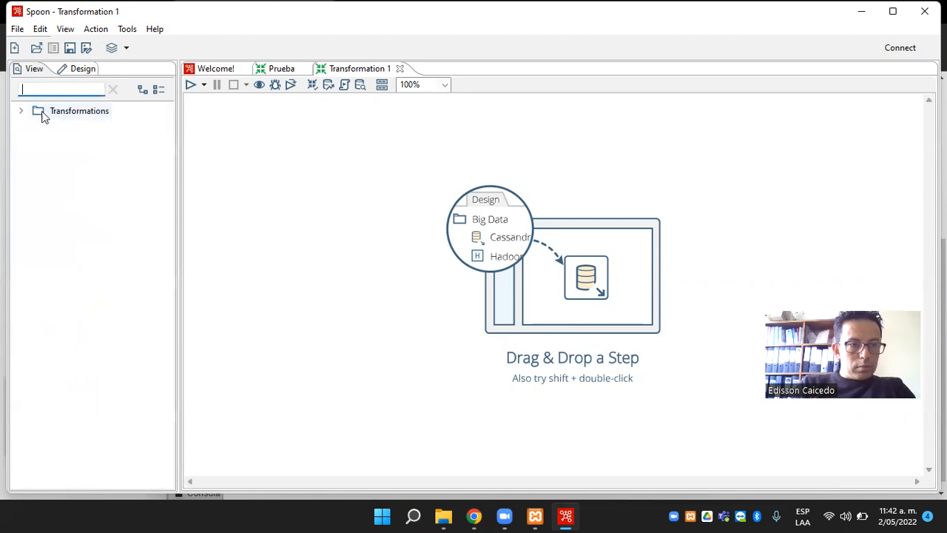
pyautogui.click(19, 113)
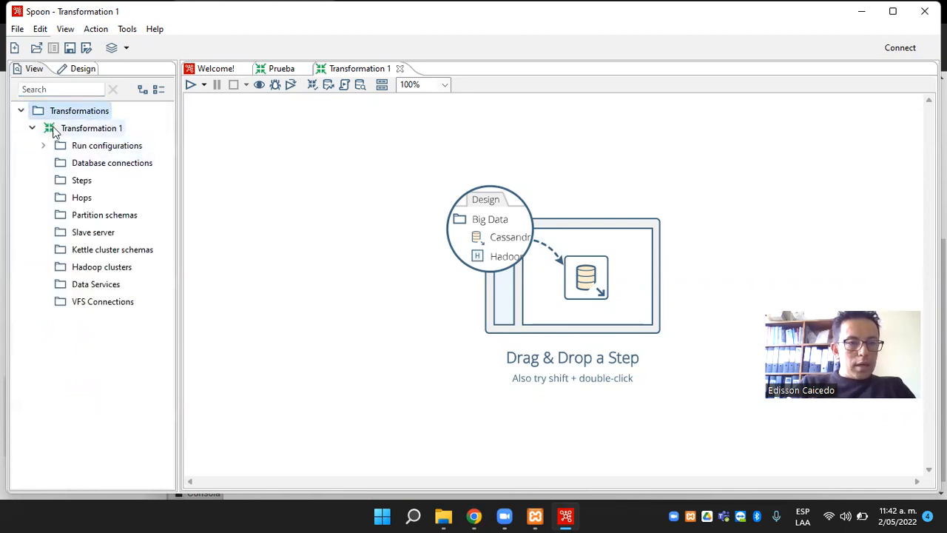
pyautogui.click(33, 128)
pyautogui.click(32, 128)
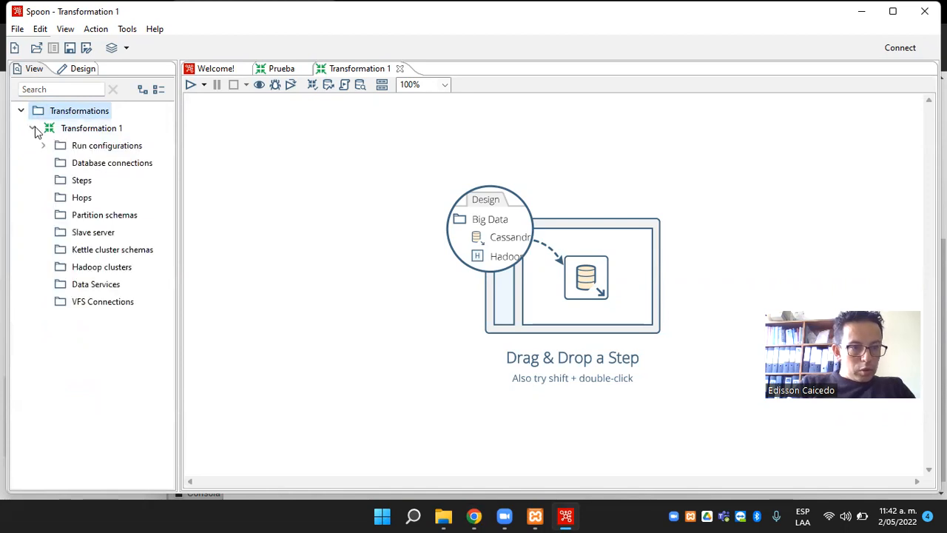
pyautogui.rightClick(124, 166)
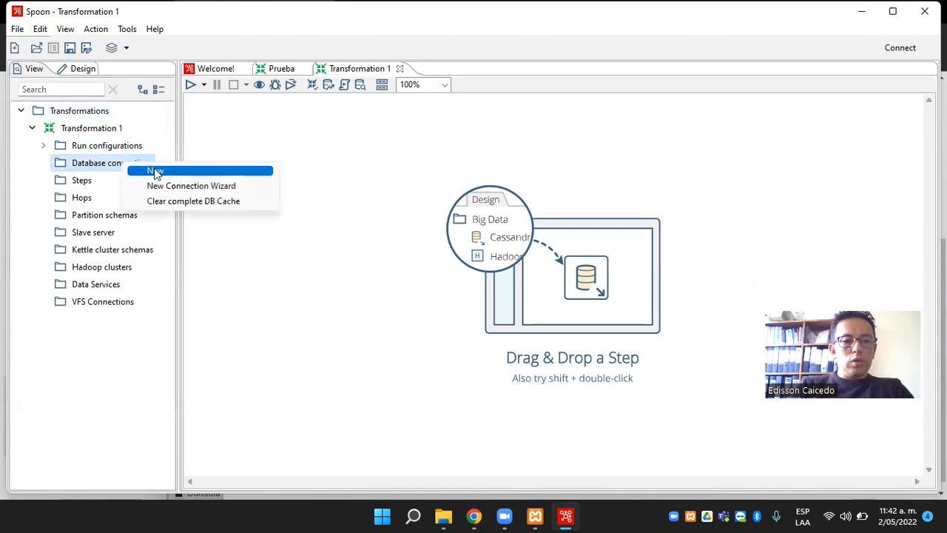
pyautogui.click(154, 172)
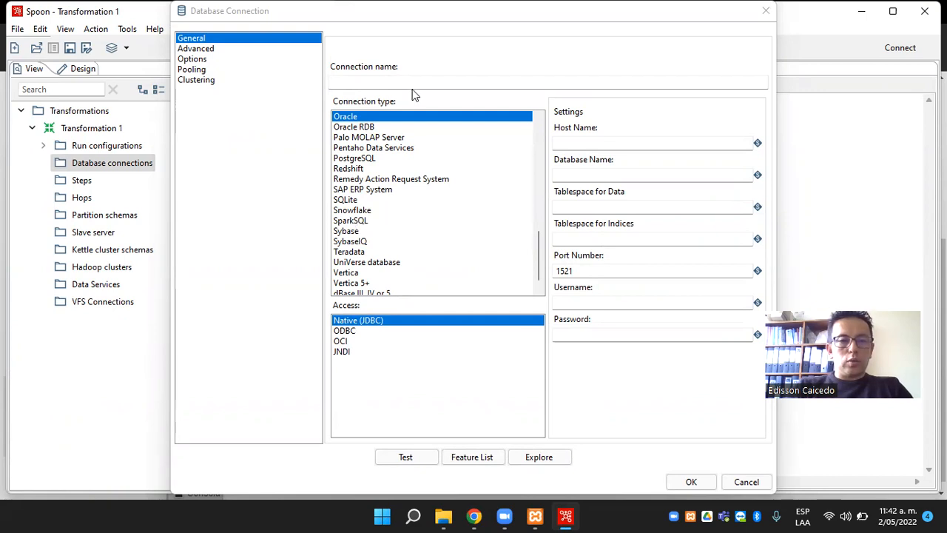
# Name the database connection PruebaConexion and set its connection type to MySQL.
pyautogui.click(387, 80)
pyautogui.click(386, 80)
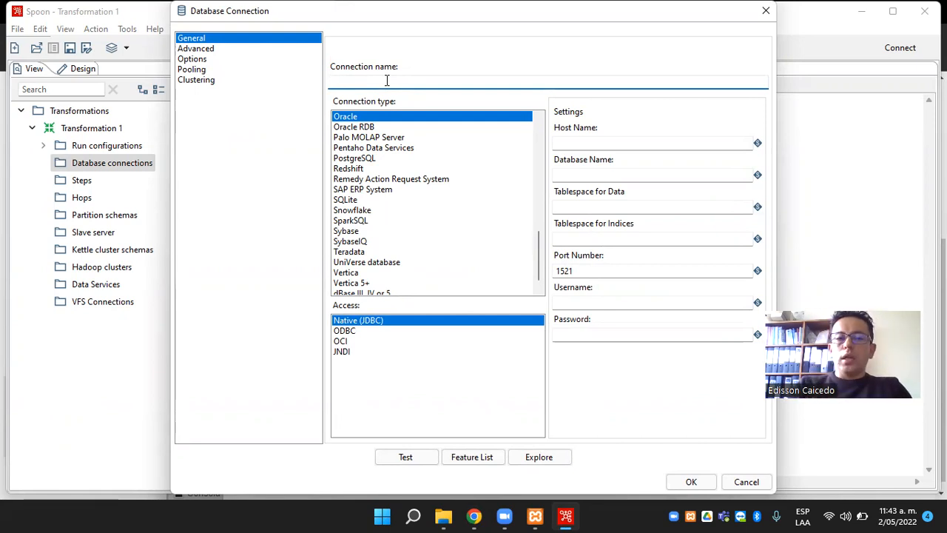
pyautogui.write('Pr')
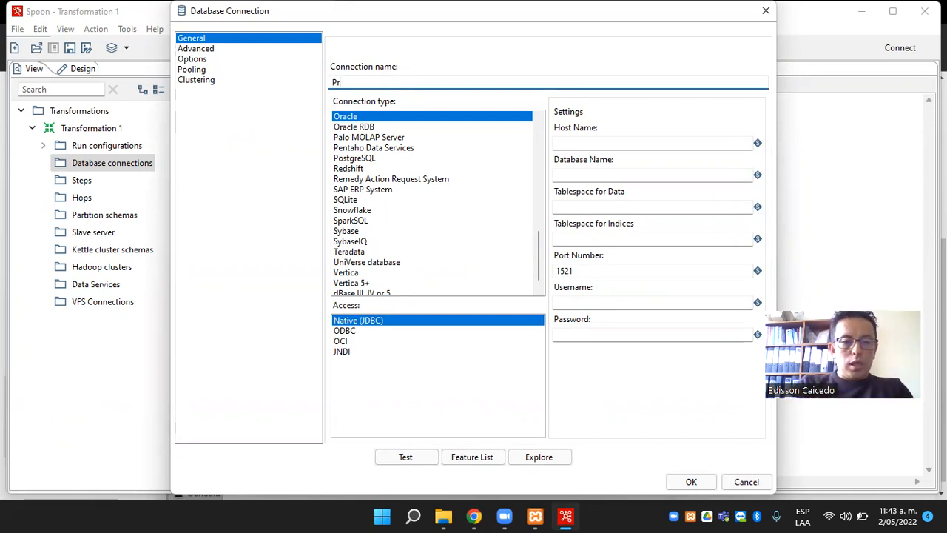
pyautogui.write('uebaConexion')
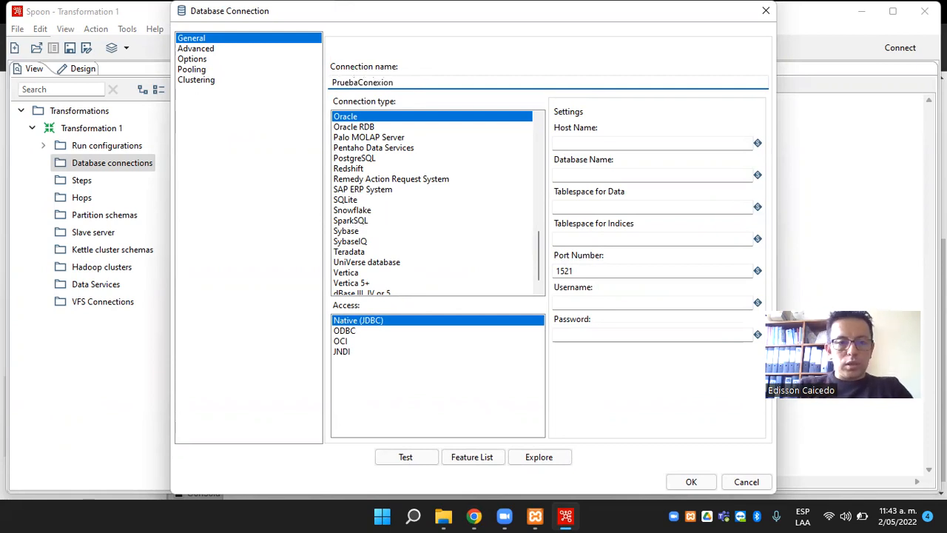
pyautogui.scroll(1, 426, 187)
pyautogui.scroll(3, 427, 187)
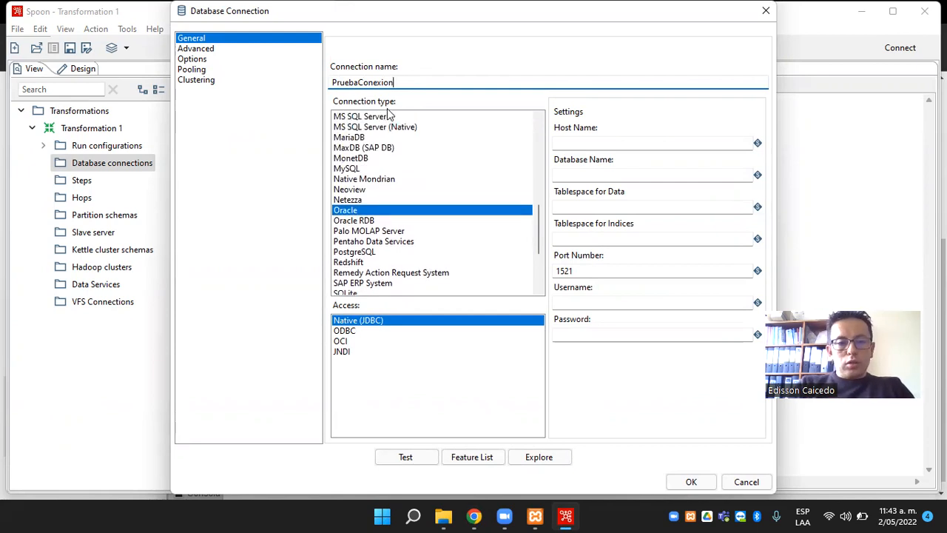
pyautogui.click(347, 169)
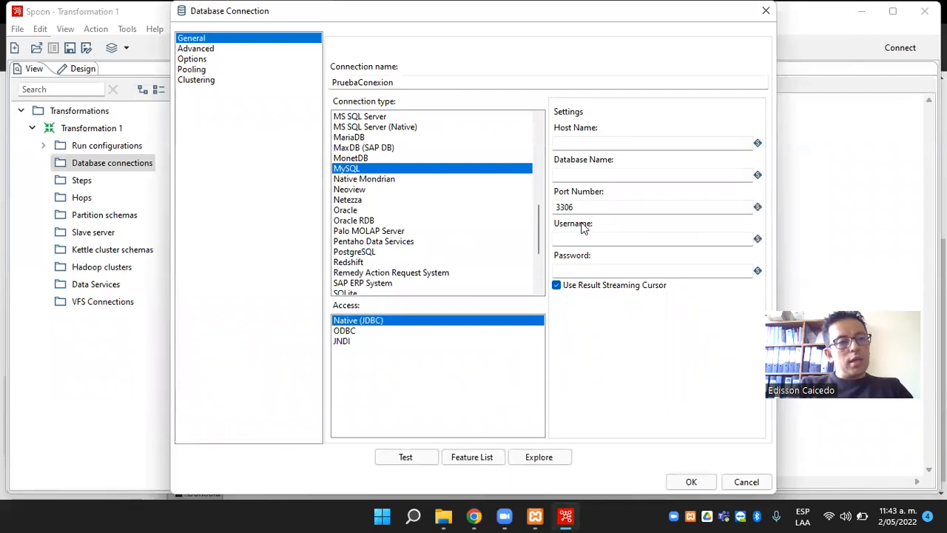
# Set the connection's host name to localhost and its database name to world.
pyautogui.click(566, 145)
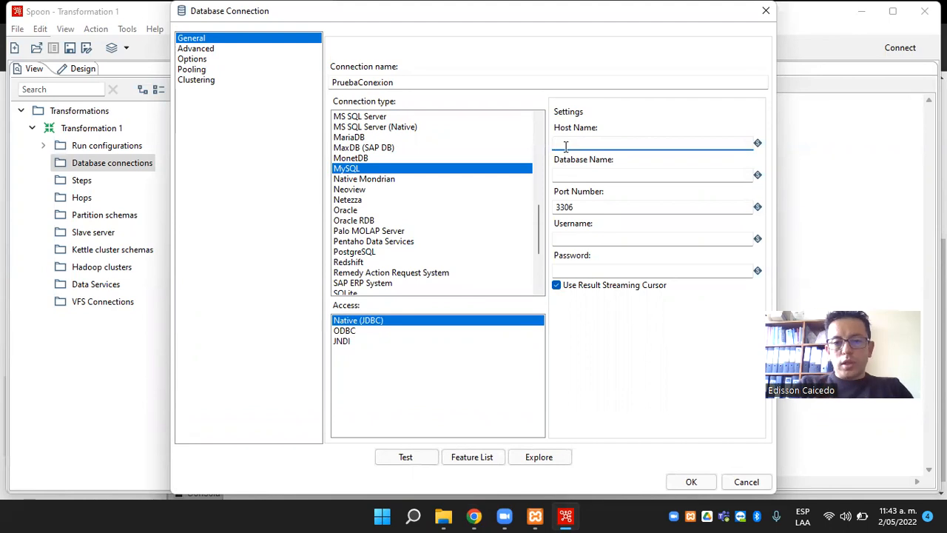
pyautogui.write('localhost')
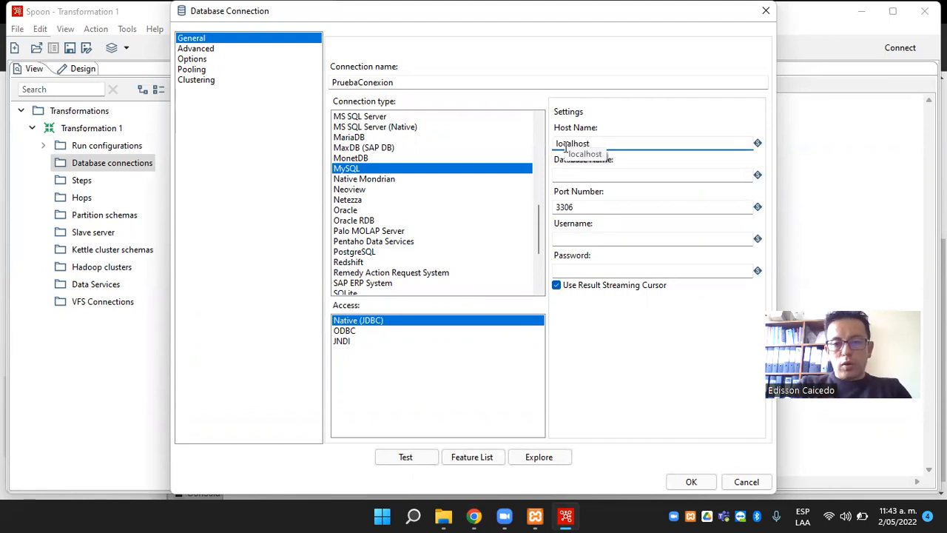
pyautogui.press('Tab')
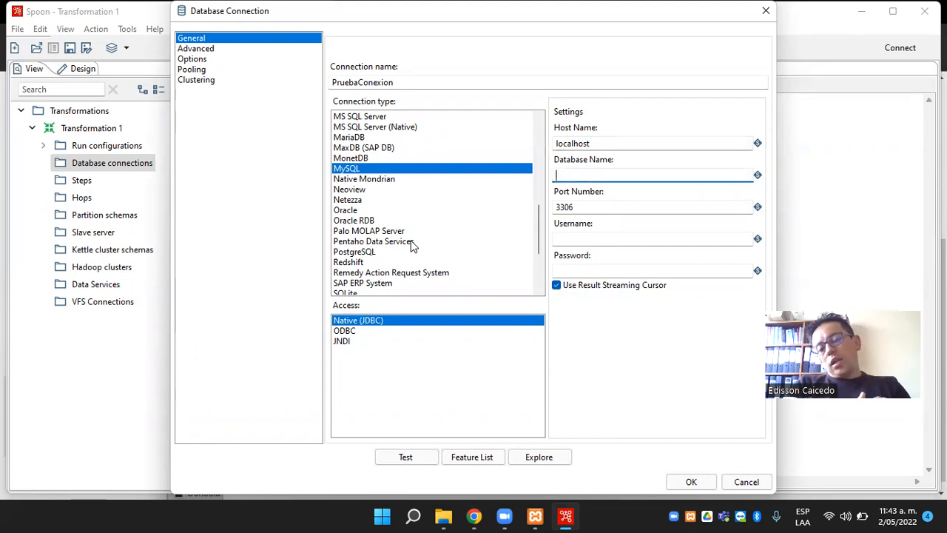
pyautogui.write('world')
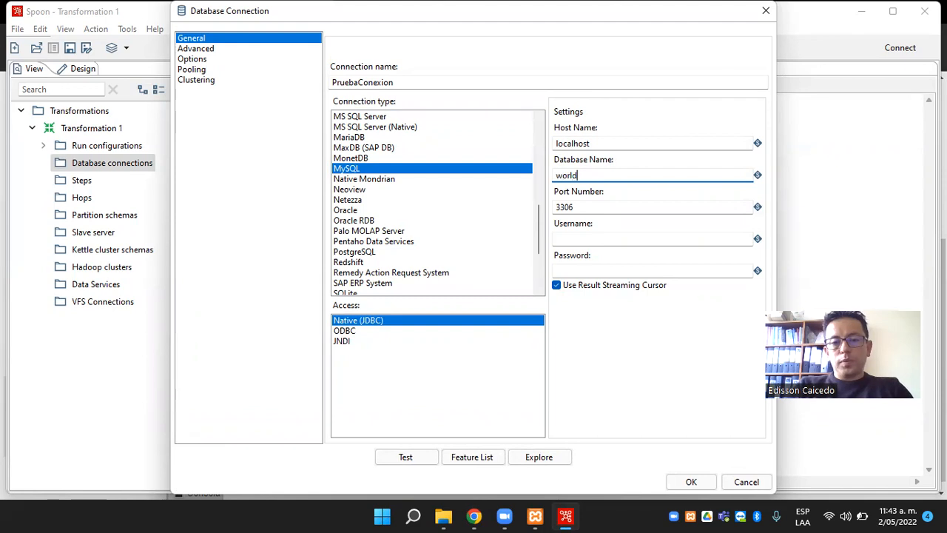
# Set the connection's username to root and test the connection.
pyautogui.click(562, 239)
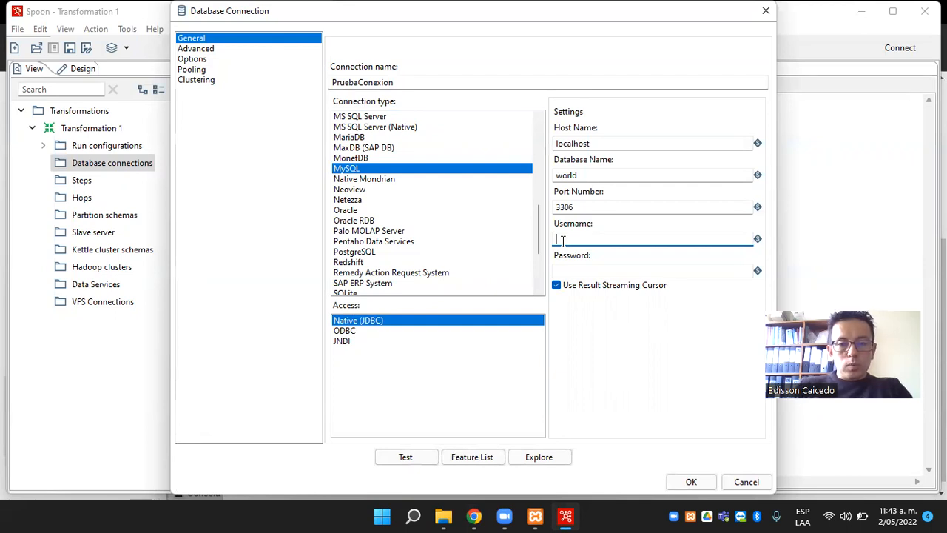
pyautogui.write('root')
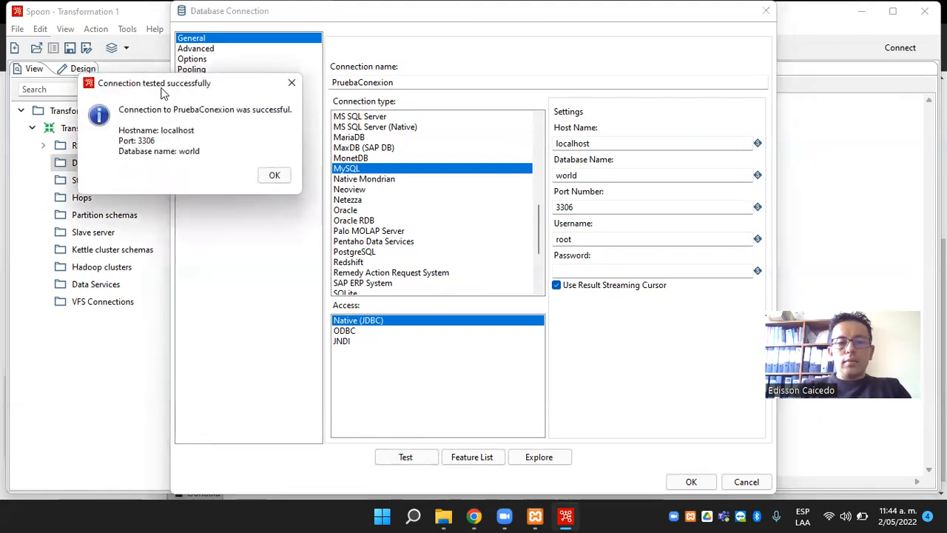
pyautogui.moveTo(164, 93); pyautogui.dragTo(441, 207)
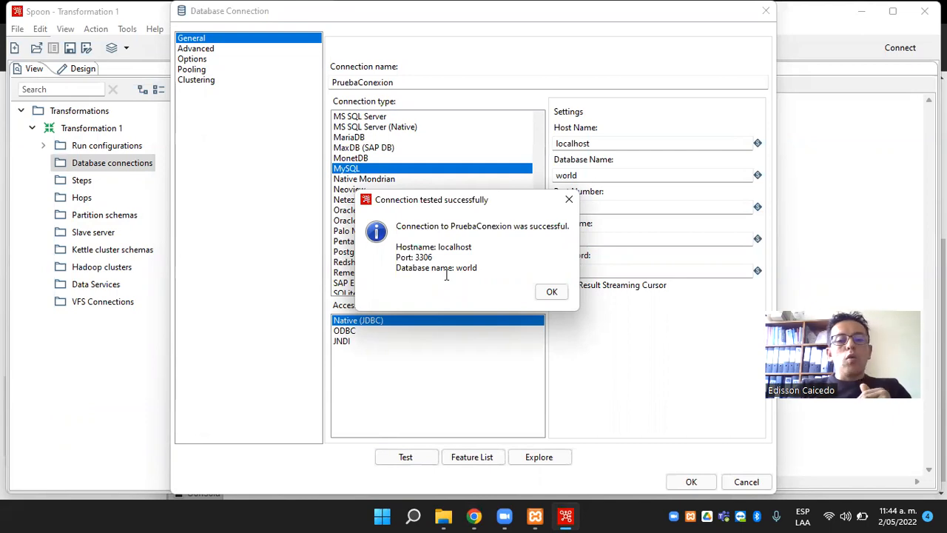
pyautogui.click(546, 292)
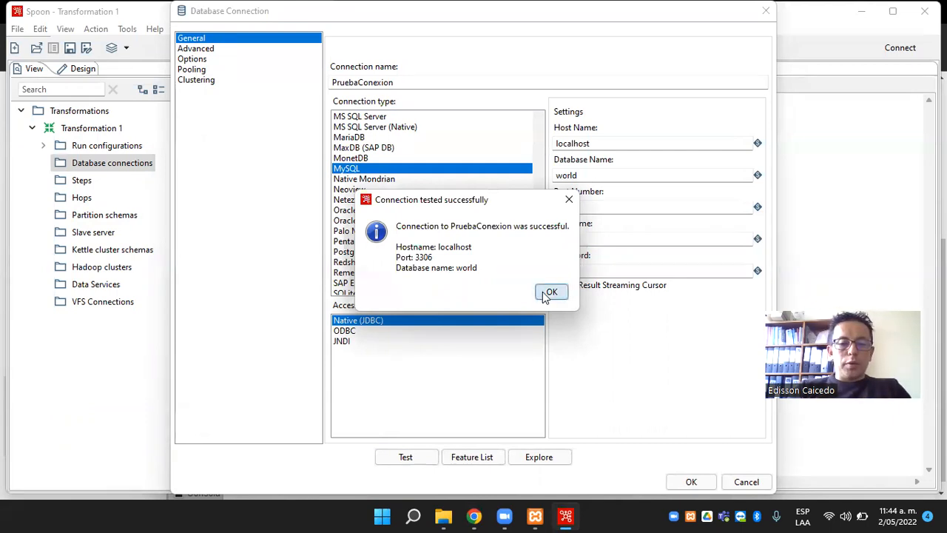
# Save the connection and check its entry under Transformation 1's database connections.
pyautogui.click(691, 482)
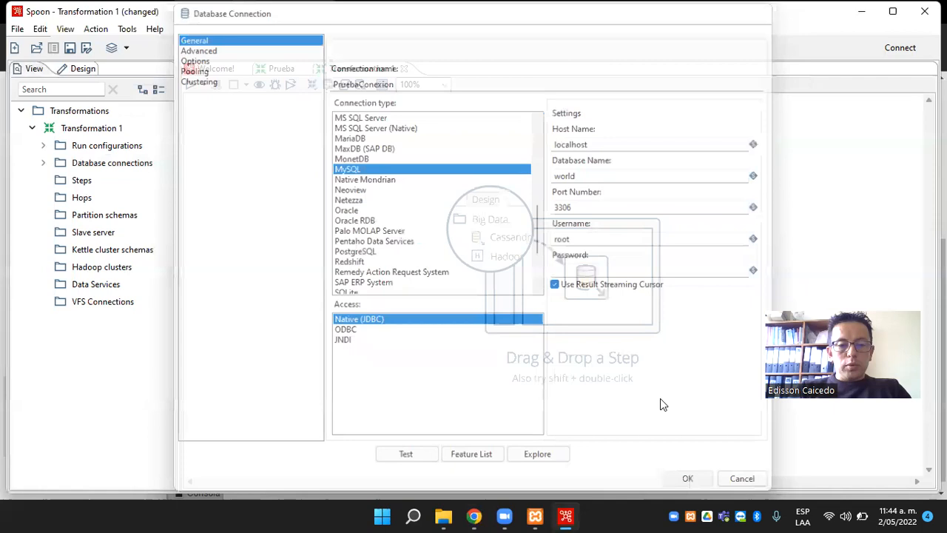
pyautogui.click(43, 163)
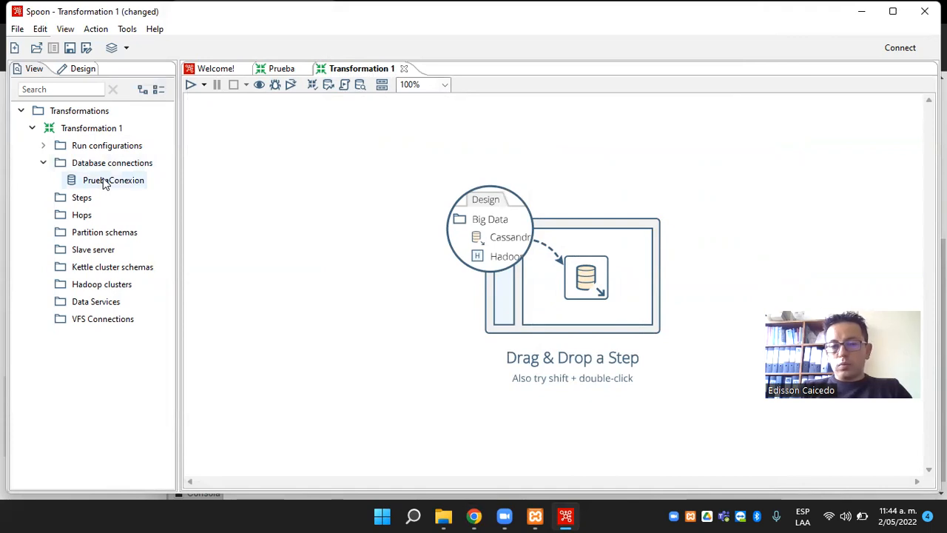
pyautogui.click(43, 164)
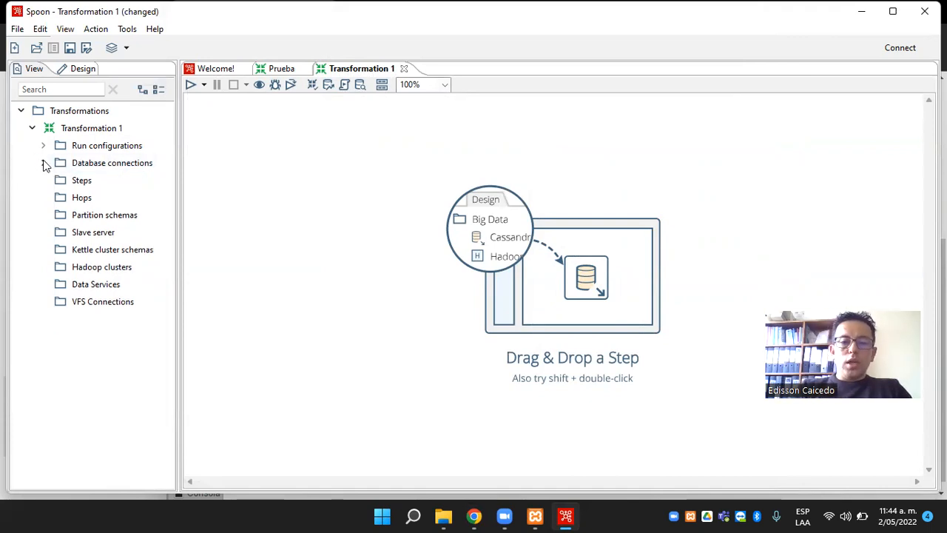
# Add a Table input step from the Input category to the Transformation 1 canvas.
pyautogui.click(80, 70)
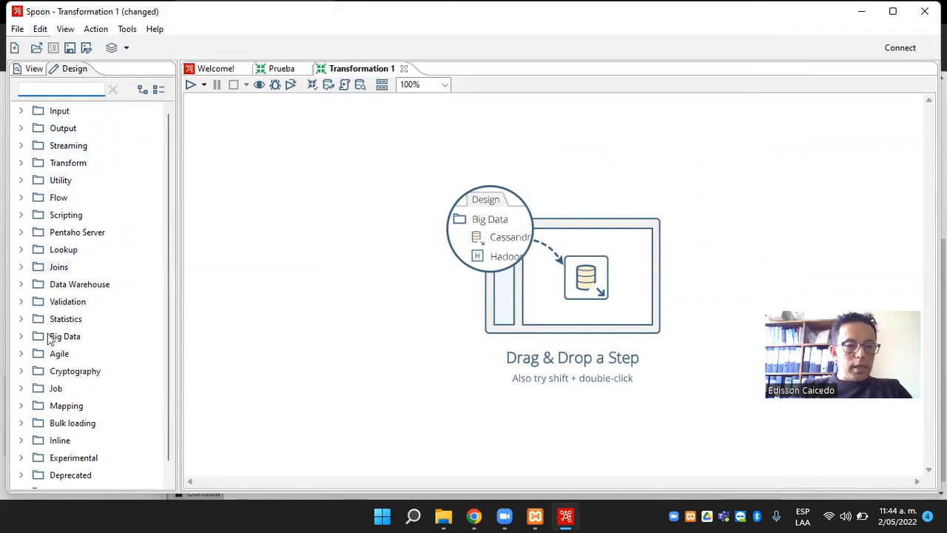
pyautogui.scroll(-1, 52, 379)
pyautogui.scroll(1, 51, 381)
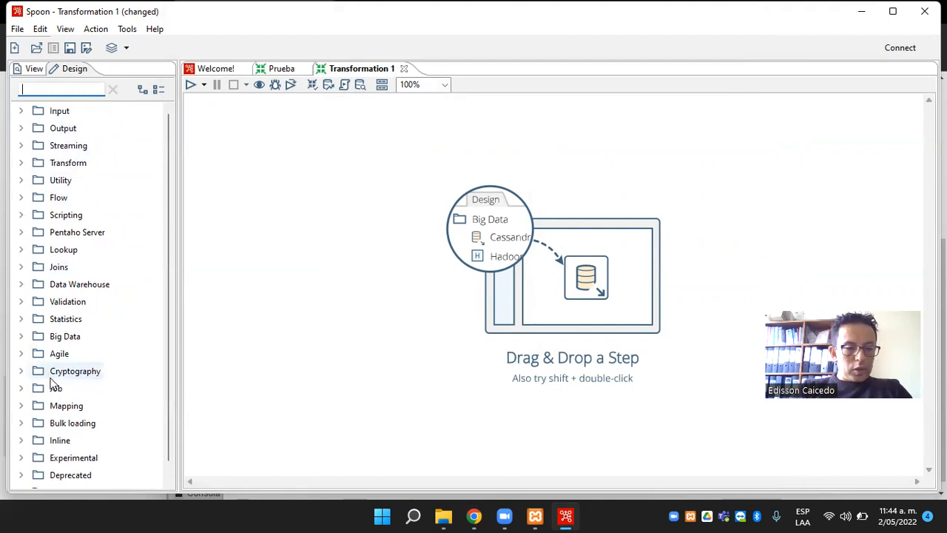
pyautogui.click(22, 112)
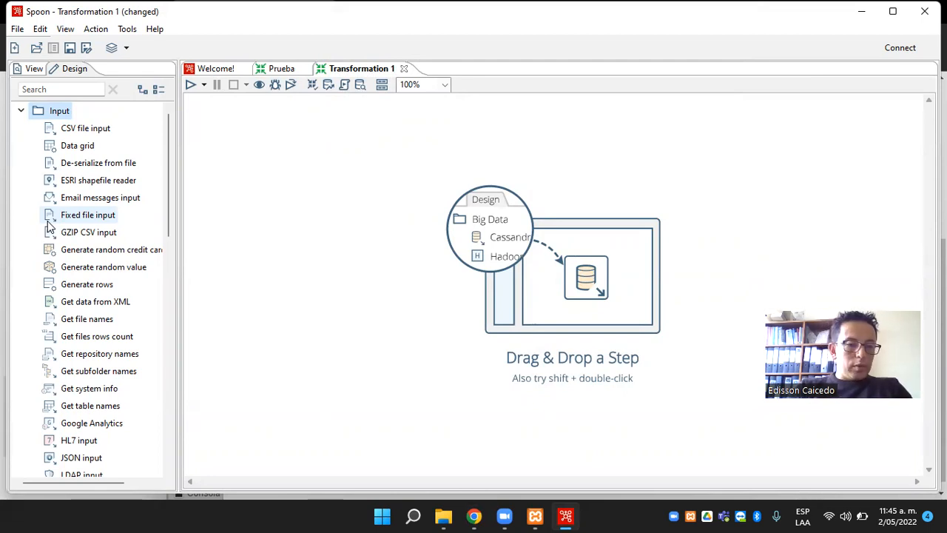
pyautogui.scroll(-6, 60, 370)
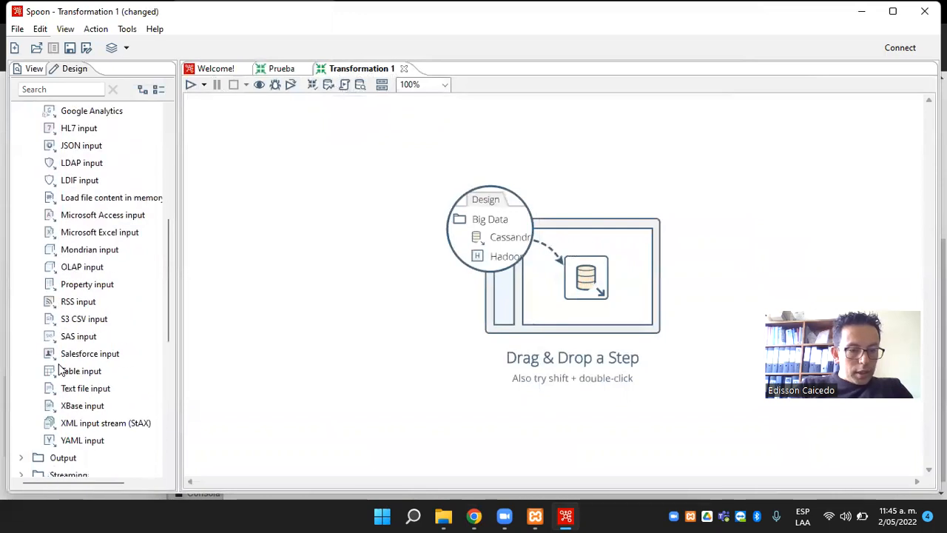
pyautogui.click(87, 373)
pyautogui.moveTo(65, 374); pyautogui.dragTo(285, 199)
pyautogui.moveTo(286, 194)
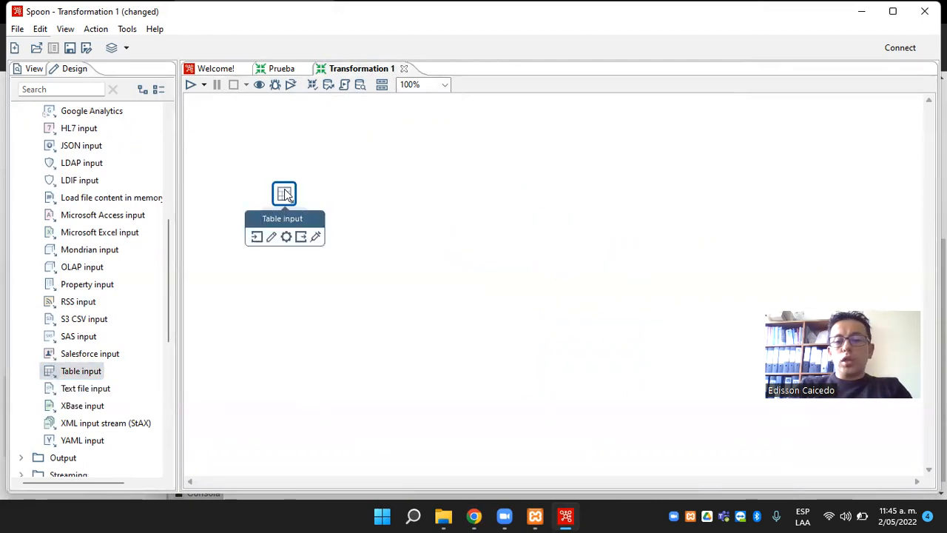
# Rename the Table input step as EntradaDatos and check the connections available to it.
pyautogui.doubleClick(284, 194)
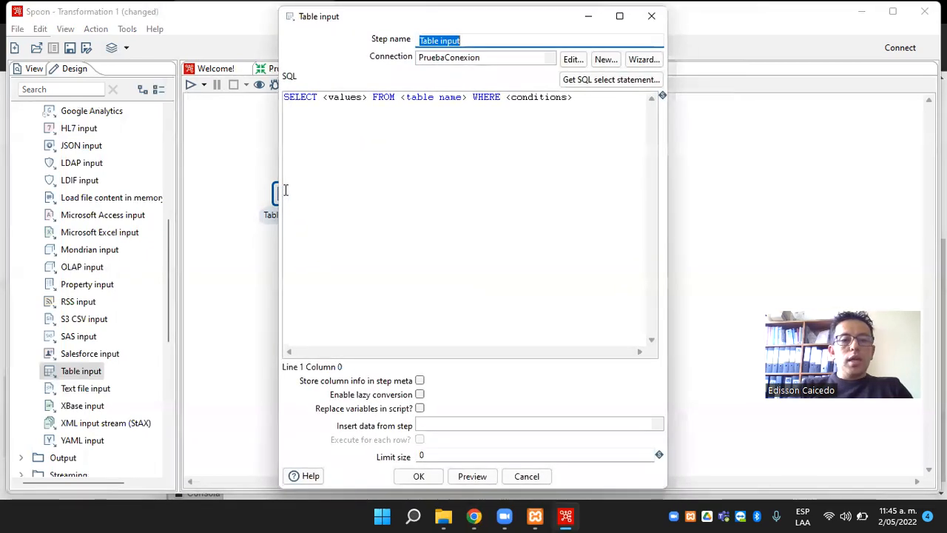
pyautogui.click(478, 41)
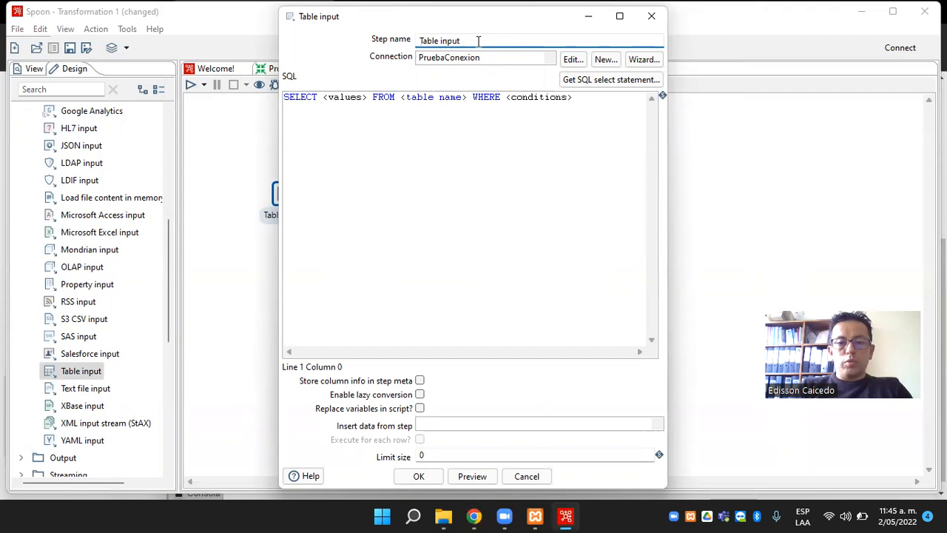
pyautogui.doubleClick(478, 42)
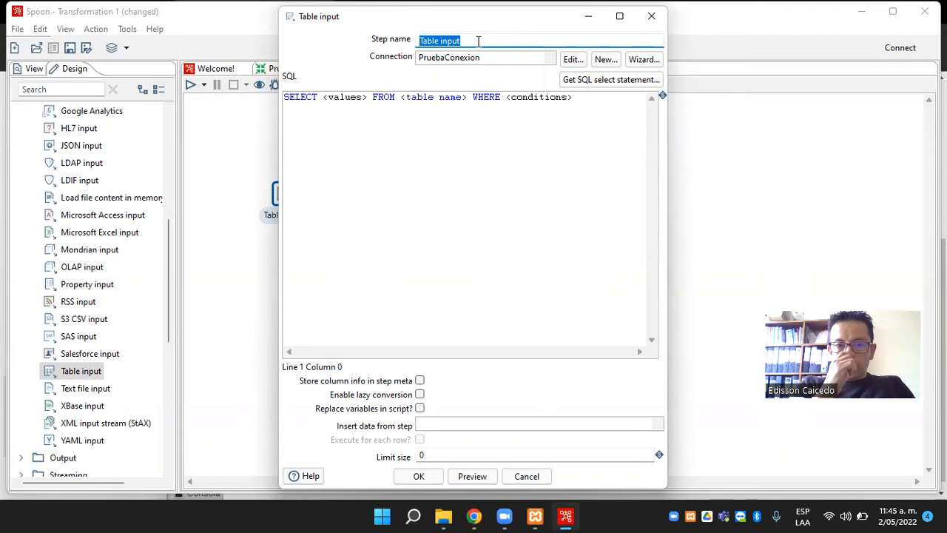
pyautogui.write('Entr')
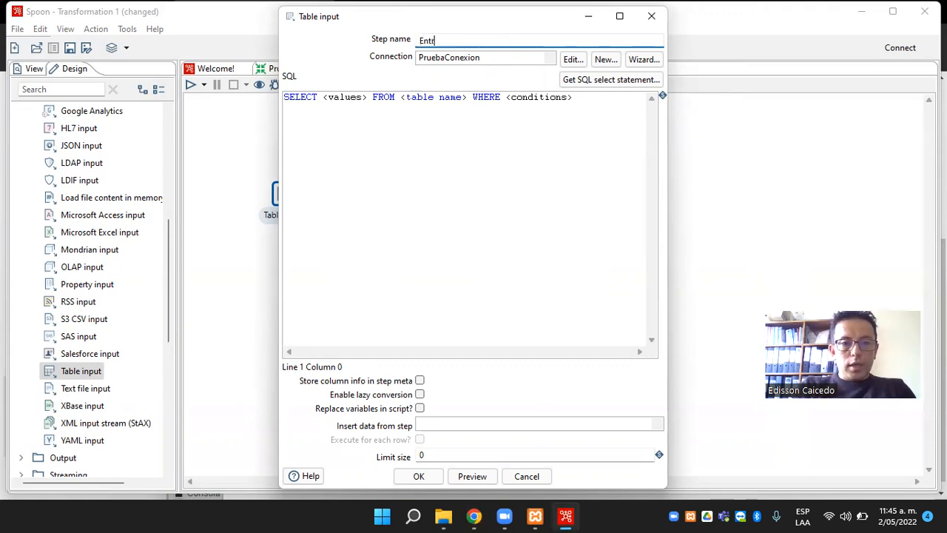
pyautogui.write('adaDatos')
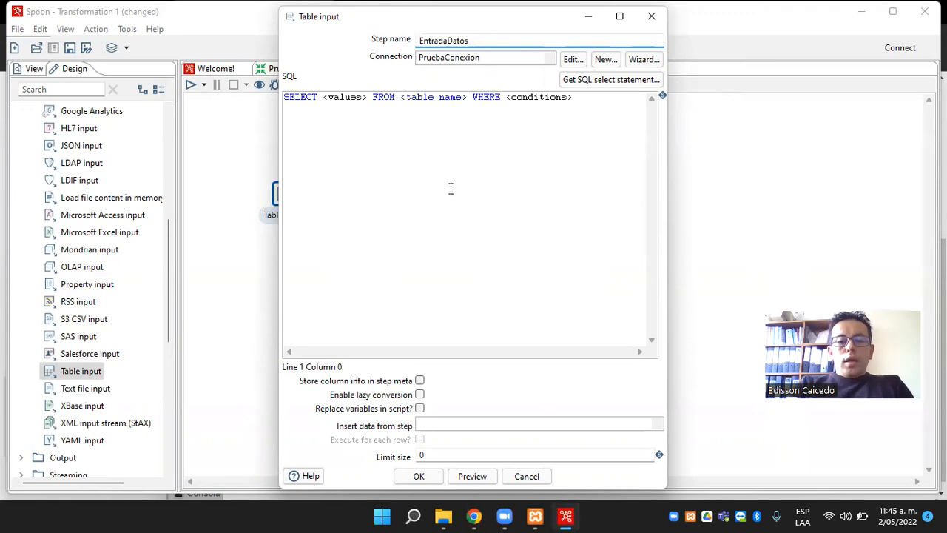
pyautogui.click(478, 60)
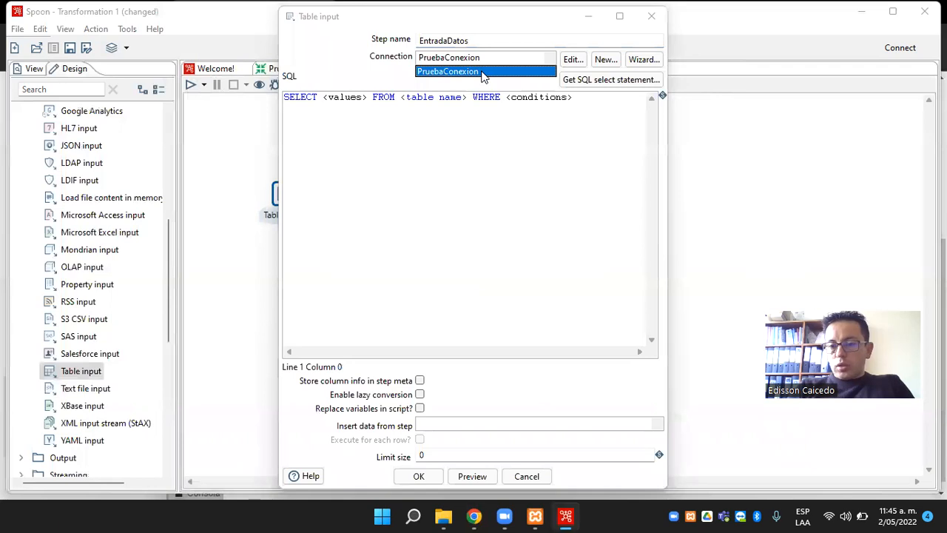
# Examine the tables available through PruebaConexion in the Database Explorer, and close it without choosing one.
pyautogui.click(581, 81)
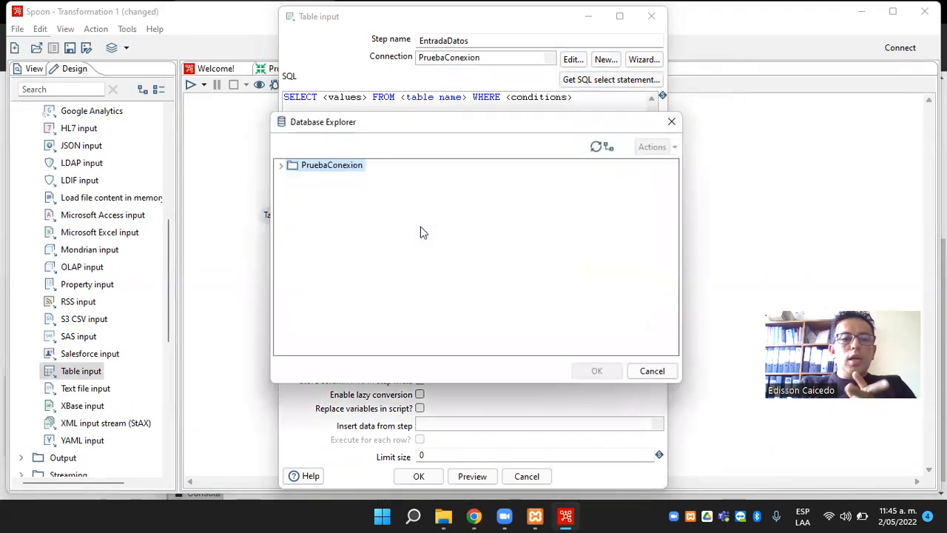
pyautogui.click(282, 166)
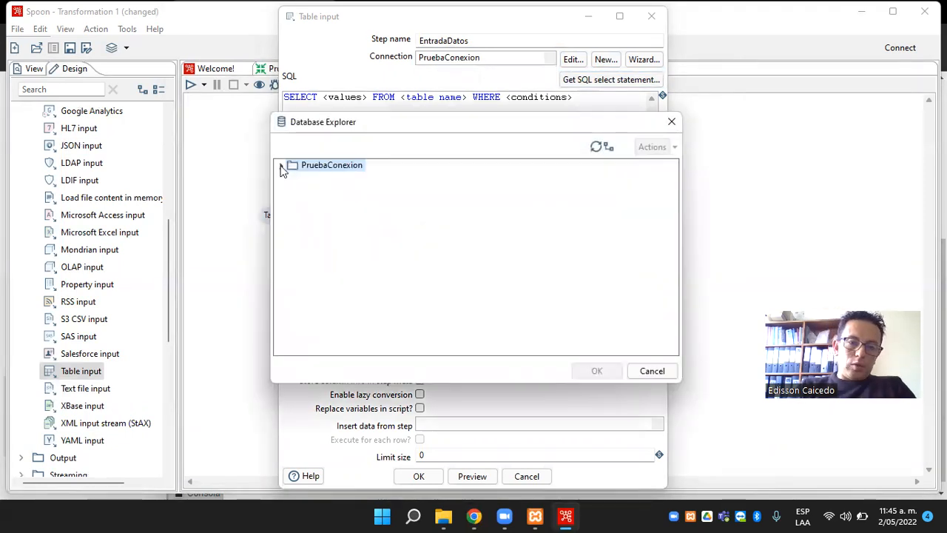
pyautogui.click(292, 191)
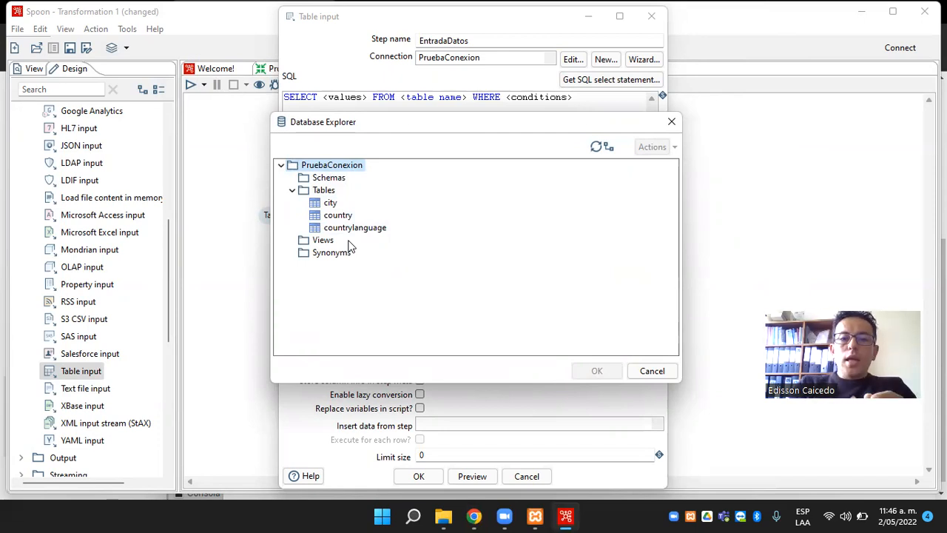
pyautogui.click(671, 122)
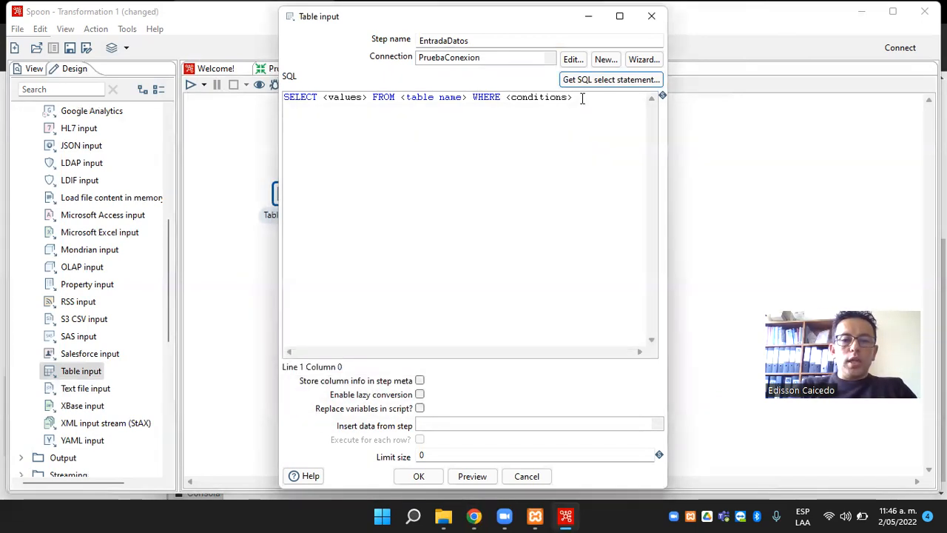
# Switch to phpMyAdmin in the browser and open the SQL query editor for the world database.
pyautogui.hotkey('ctrl', 'a')
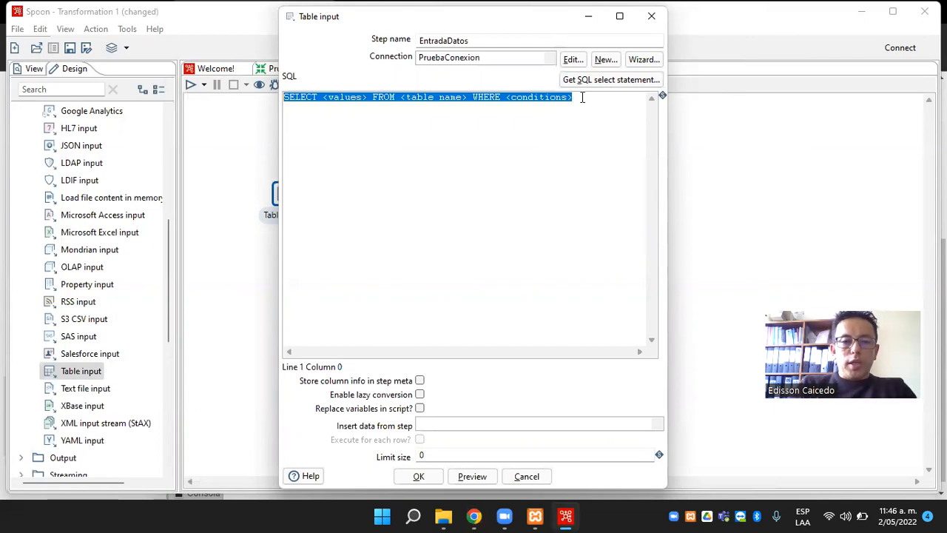
pyautogui.hotkey('alt', 'Tab')
pyautogui.click(286, 111)
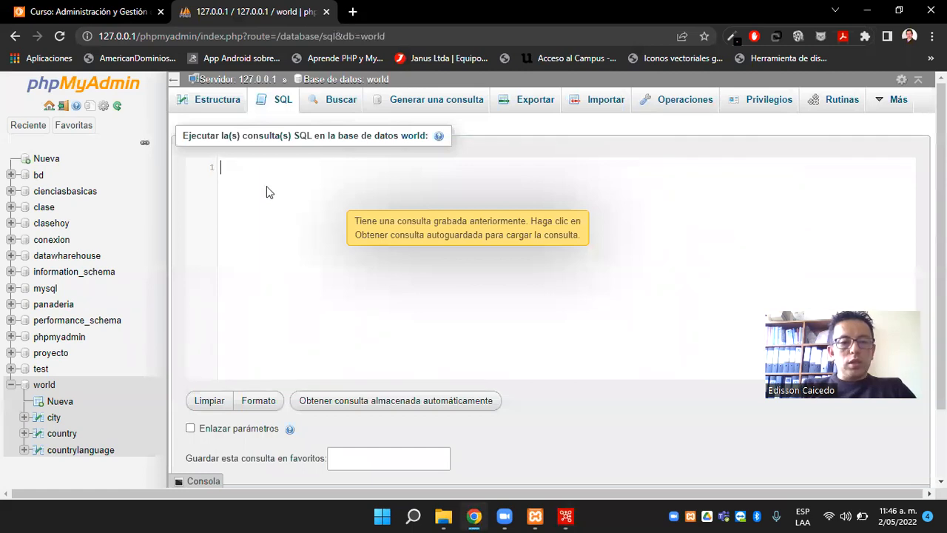
pyautogui.click(459, 232)
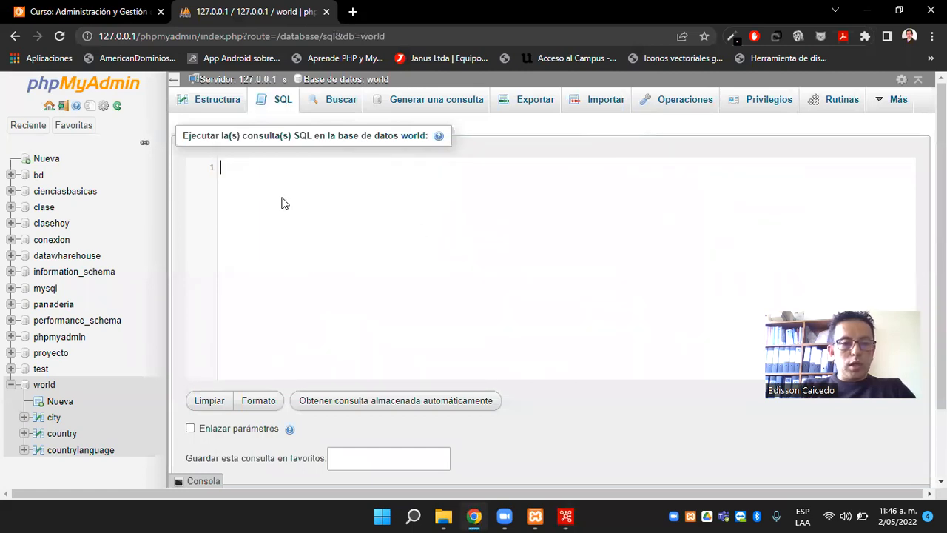
# Start a new query with only the SELECT keyword in the world database's SQL editor.
pyautogui.write('slñdkdsñd')
pyautogui.hotkey('ctrl', 'a')
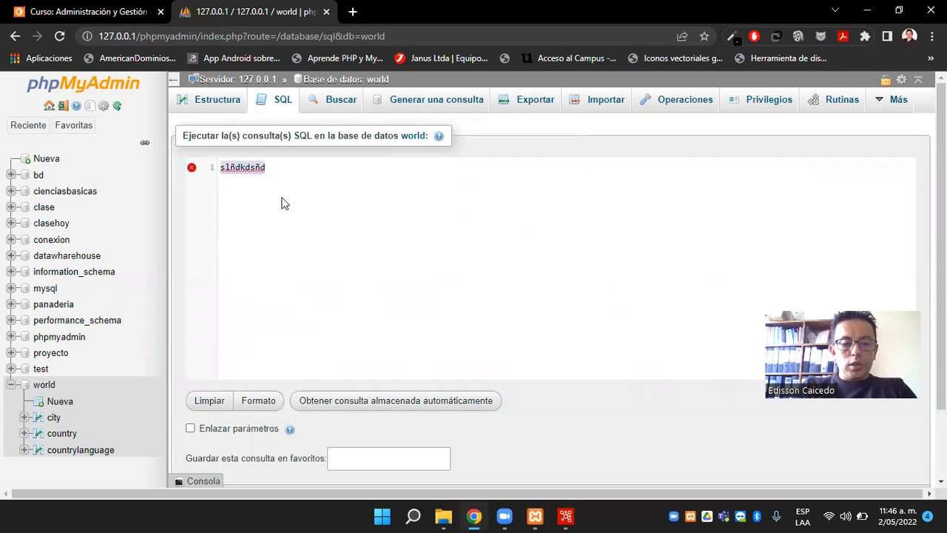
pyautogui.write('SELECT * FROM')
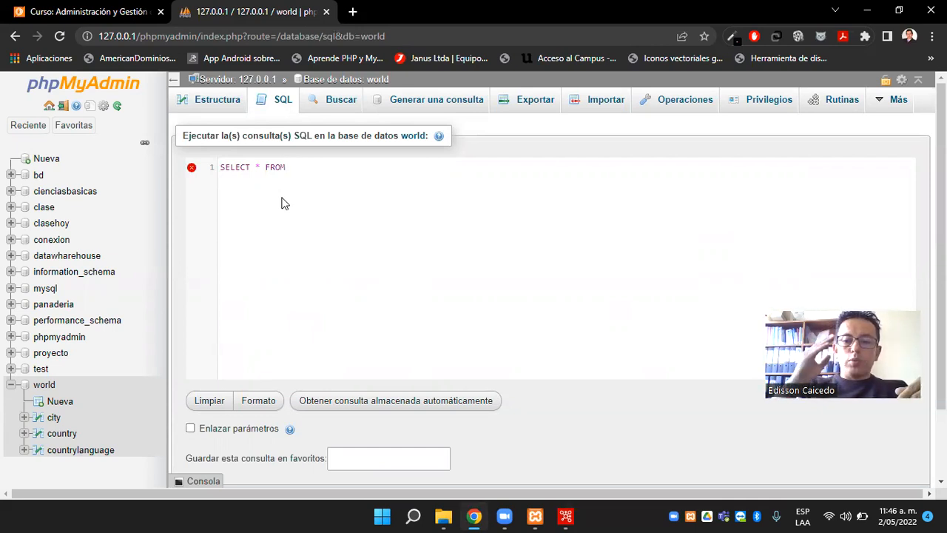
pyautogui.press('BackSpace')
pyautogui.press('BackSpace')
pyautogui.press('BackSpace')
pyautogui.press('BackSpace')
pyautogui.press('BackSpace')
pyautogui.press('BackSpace')
pyautogui.press('BackSpace')
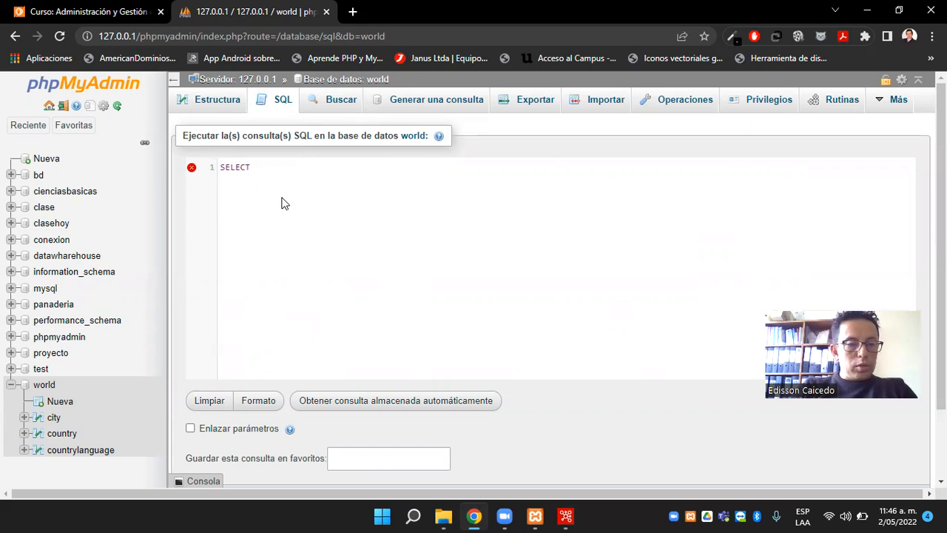
# Expand the city table of the world database to examine its columns.
pyautogui.scroll(-1, 22, 423)
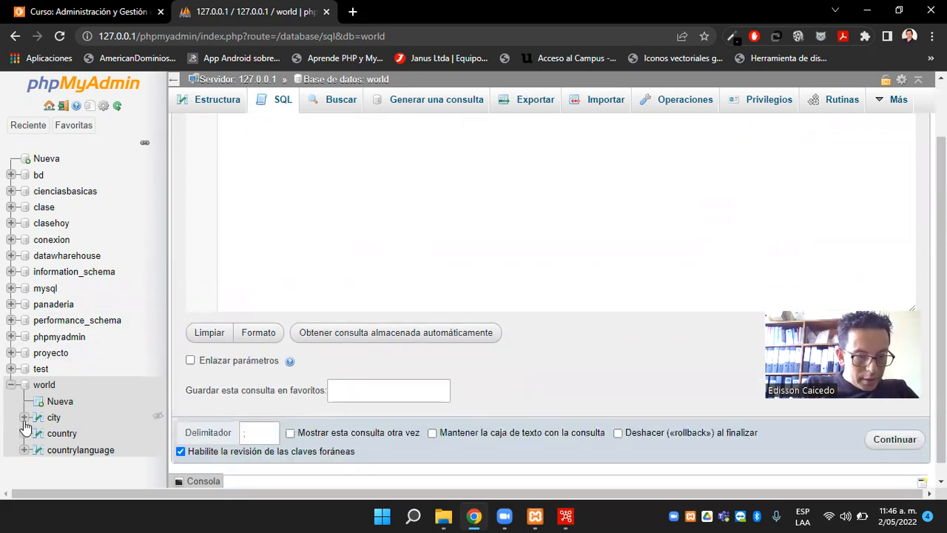
pyautogui.click(23, 417)
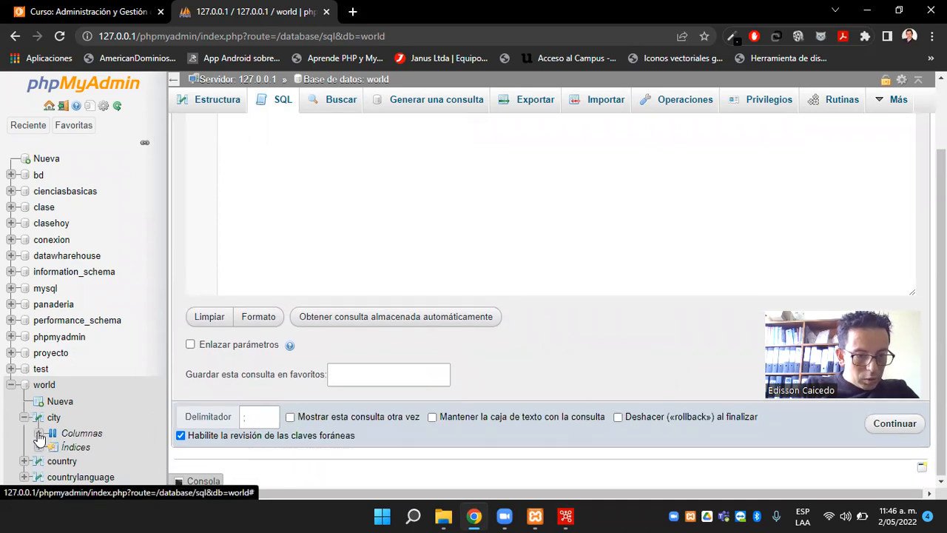
pyautogui.click(39, 434)
pyautogui.scroll(-2, 38, 435)
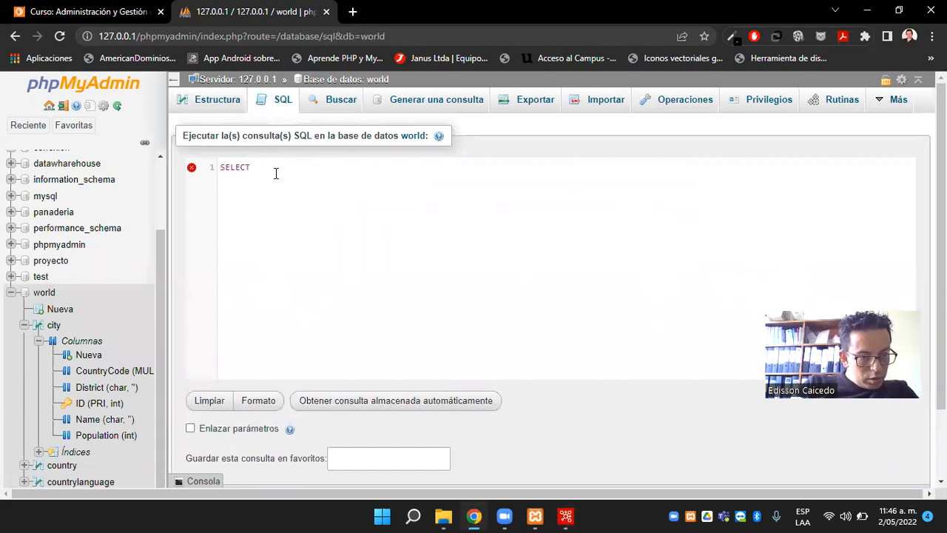
pyautogui.write('cou')
pyautogui.press('BackSpace')
pyautogui.press('BackSpace')
pyautogui.press('BackSpace')
pyautogui.write('Cou')
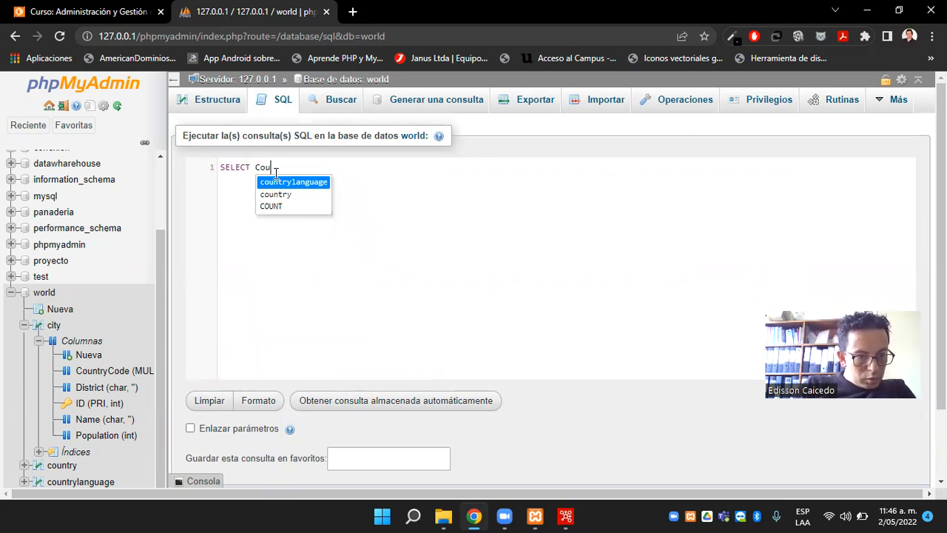
pyautogui.press('BackSpace')
pyautogui.press('BackSpace')
pyautogui.press('BackSpace')
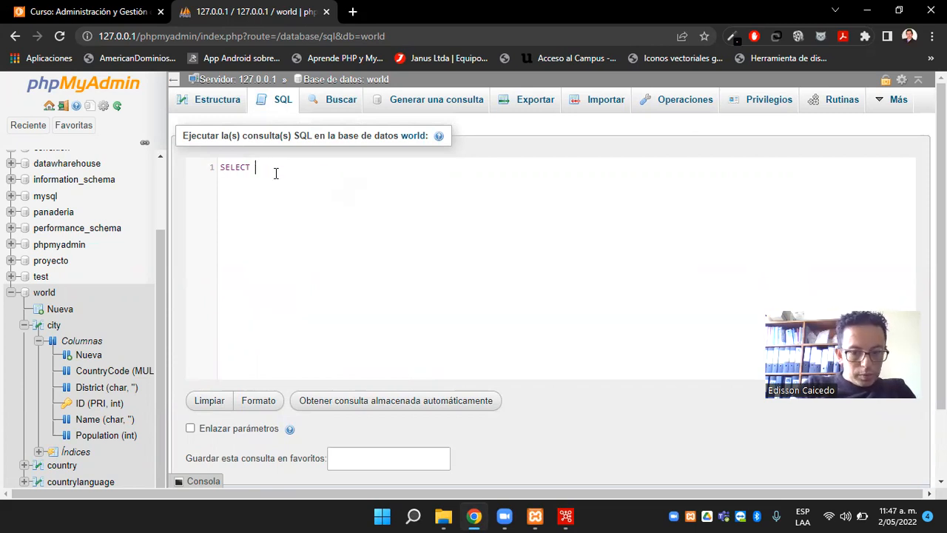
# Add city.CountryCode and city.District as the first two columns of the SELECT query.
pyautogui.write('city')
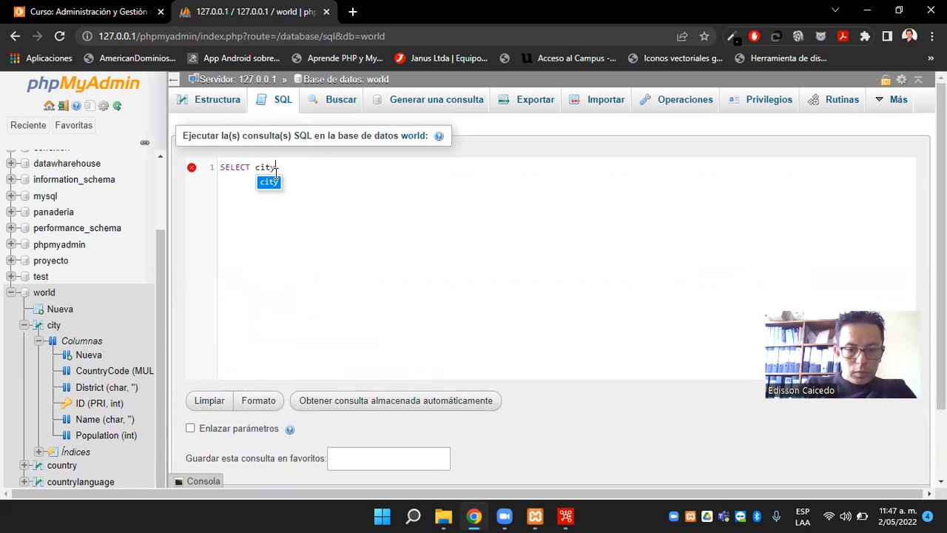
pyautogui.write('.')
pyautogui.press('Down')
pyautogui.press('Down')
pyautogui.press('Return')
pyautogui.write(', city')
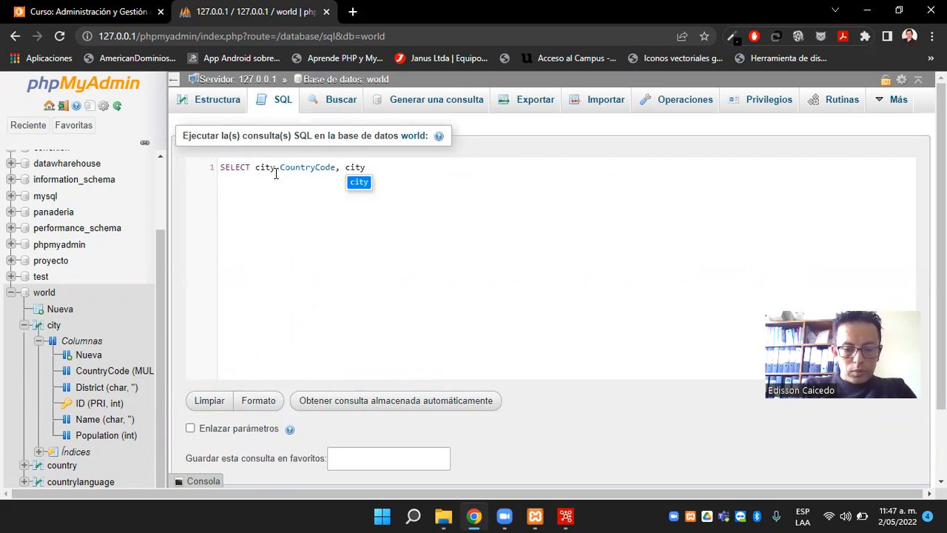
pyautogui.write('.')
pyautogui.press('Down')
pyautogui.press('Down')
pyautogui.press('Down')
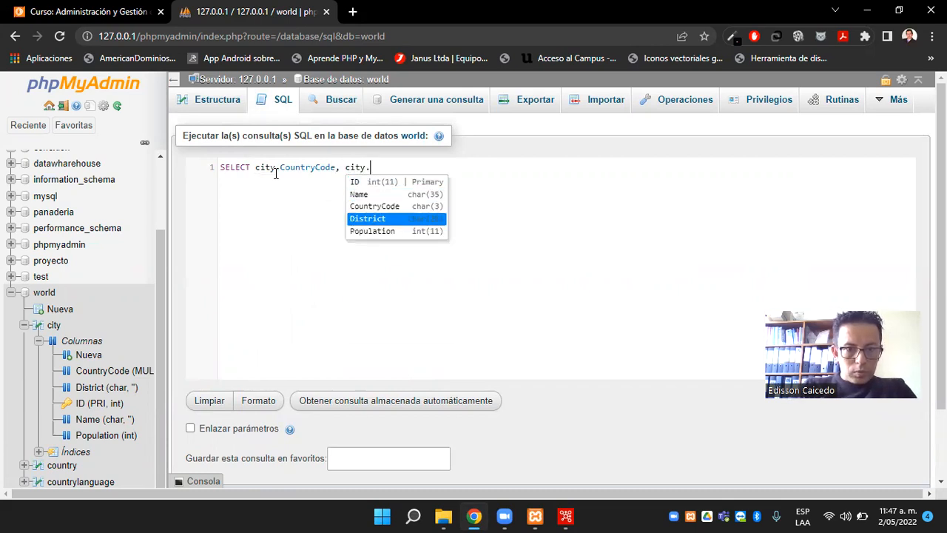
pyautogui.press('Return')
# Complete the query with the city.Population column and a FROM clause on the city table.
pyautogui.write(', city.')
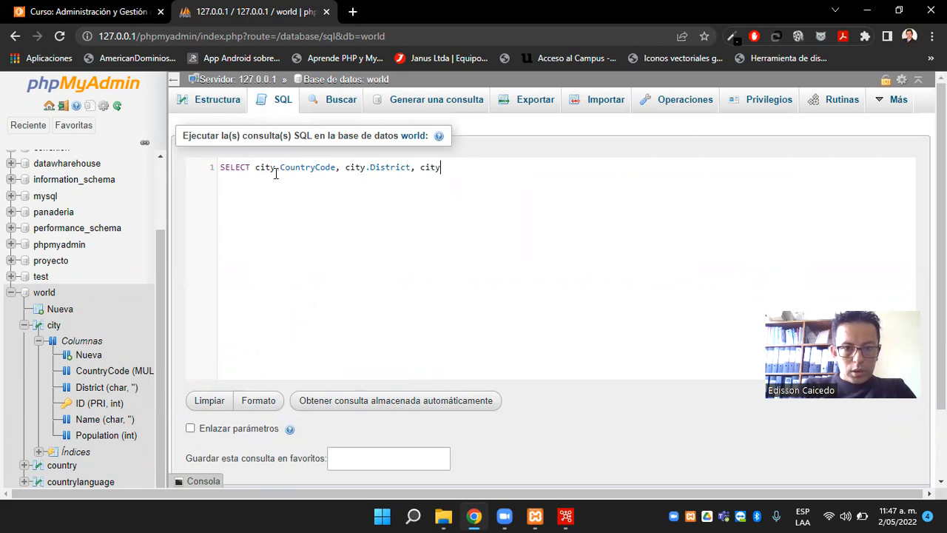
pyautogui.press('Down')
pyautogui.press('Down')
pyautogui.press('Down')
pyautogui.press('Down')
pyautogui.press('Return')
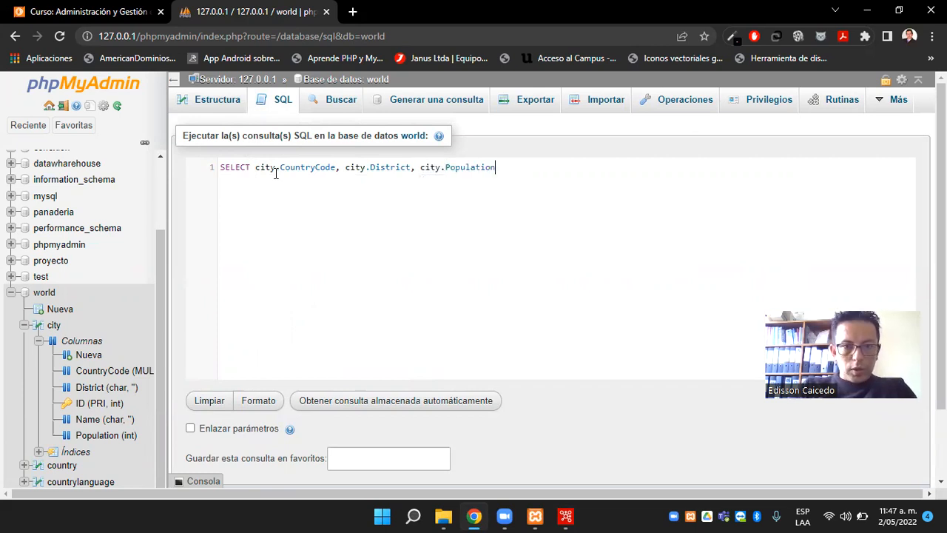
pyautogui.write('FRO')
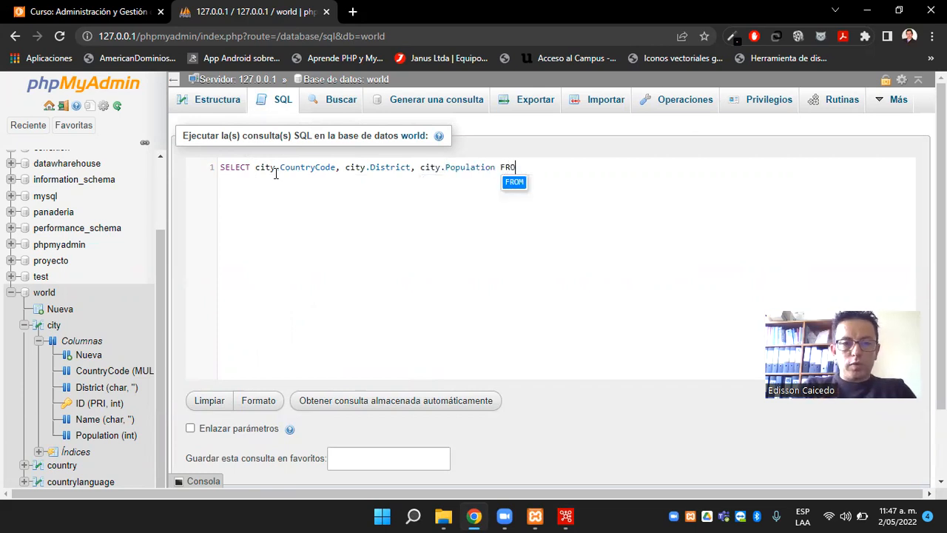
pyautogui.write('M city')
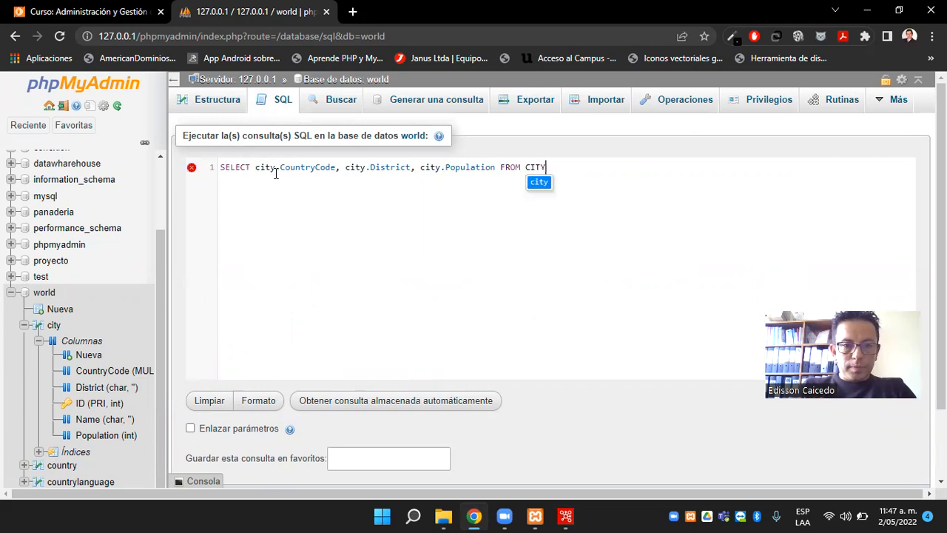
# Copy the whole city query and run it on the world database to check its rows.
pyautogui.hotkey('ctrl', 'a')
pyautogui.hotkey('ctrl', 'c')
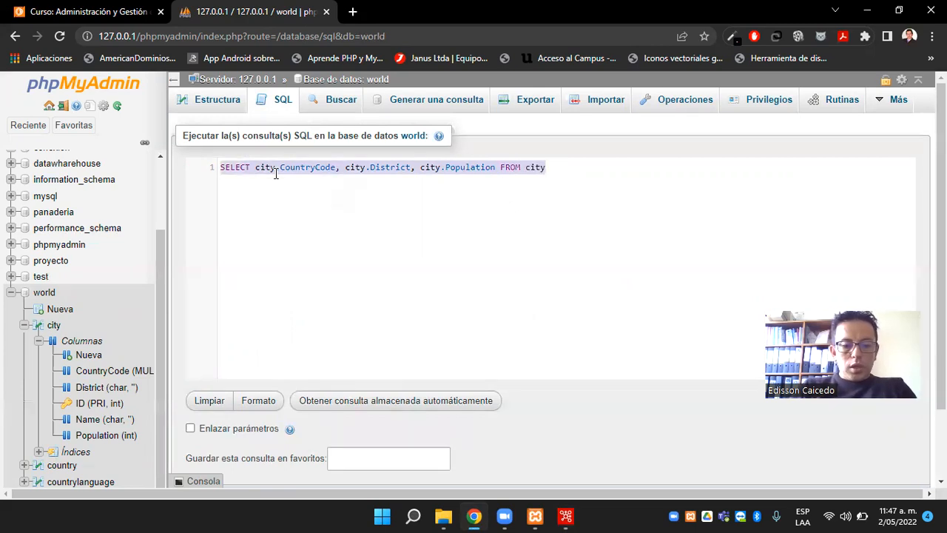
pyautogui.press('BackSpace')
pyautogui.scroll(-1, 339, 290)
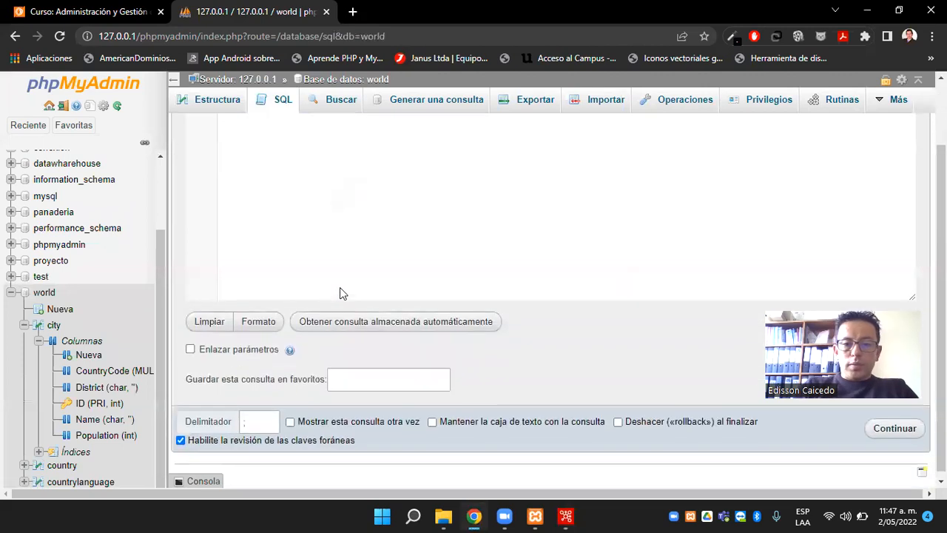
pyautogui.click(879, 430)
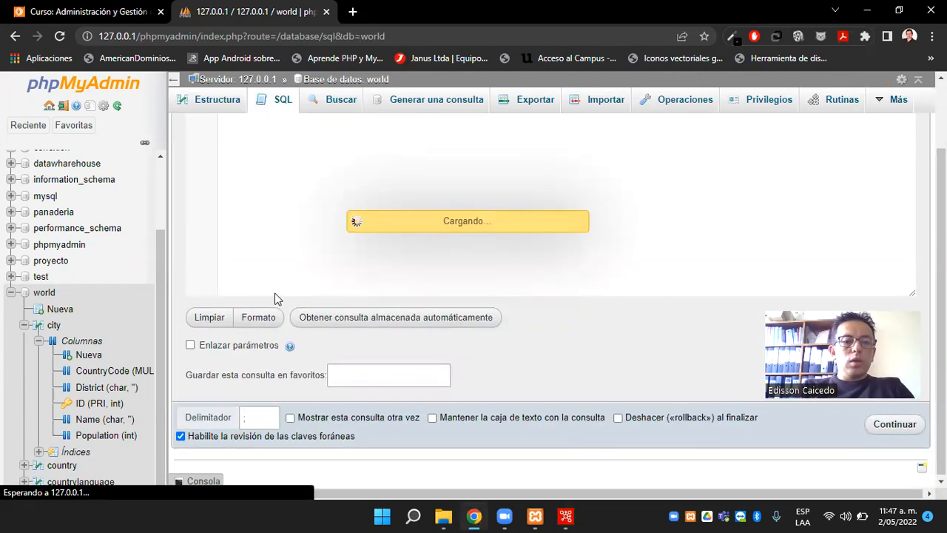
pyautogui.scroll(-2, 418, 285)
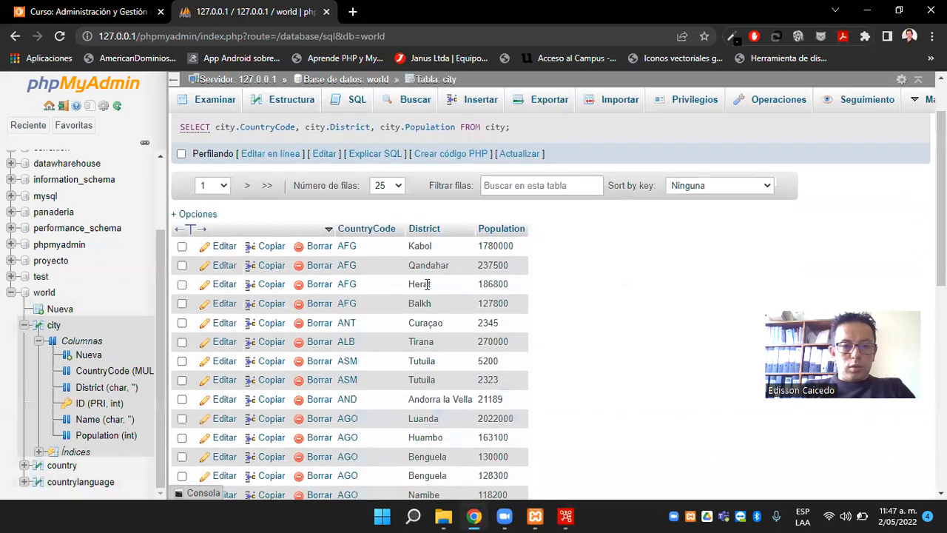
pyautogui.scroll(-1, 426, 285)
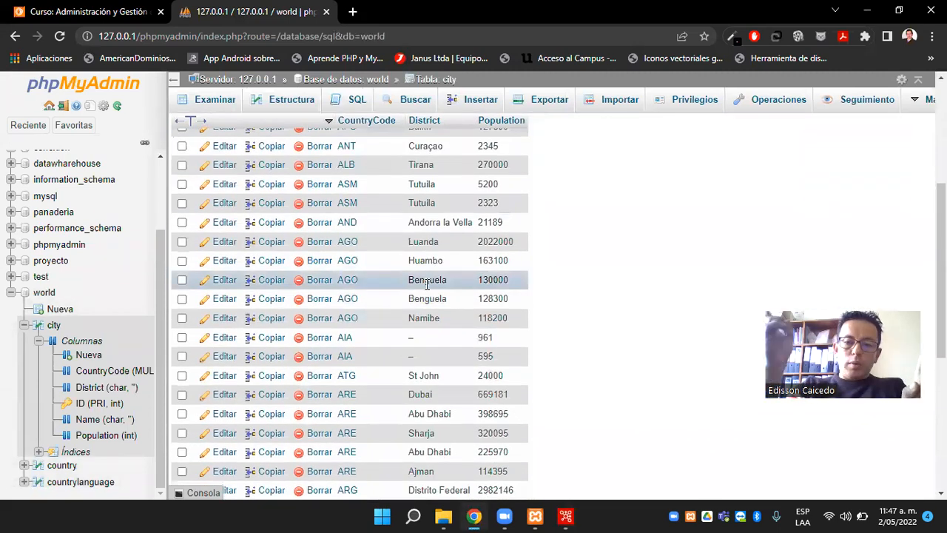
# Switch to Spoon and replace the placeholder SQL of the EntradaDatos Table input with the copied city query.
pyautogui.hotkey('alt', 'Tab')
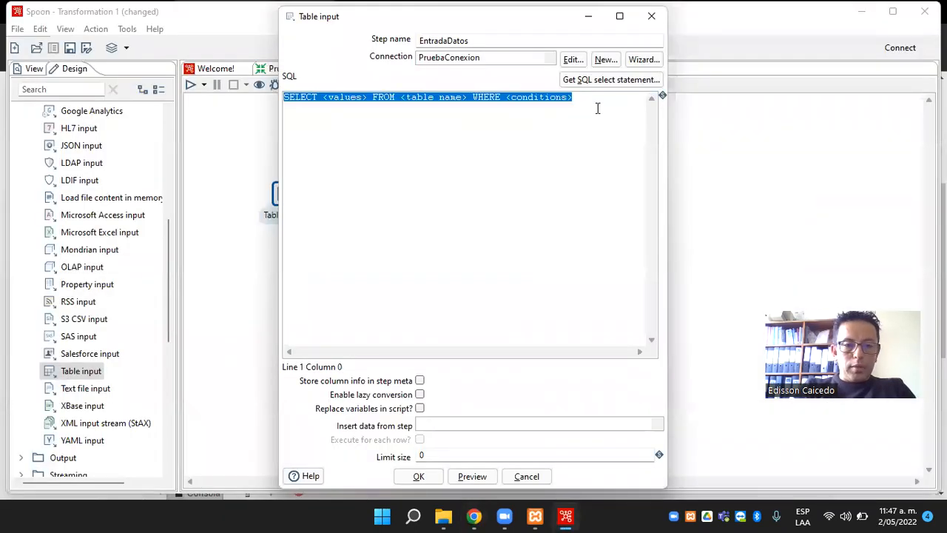
pyautogui.hotkey('ctrl', 'v')
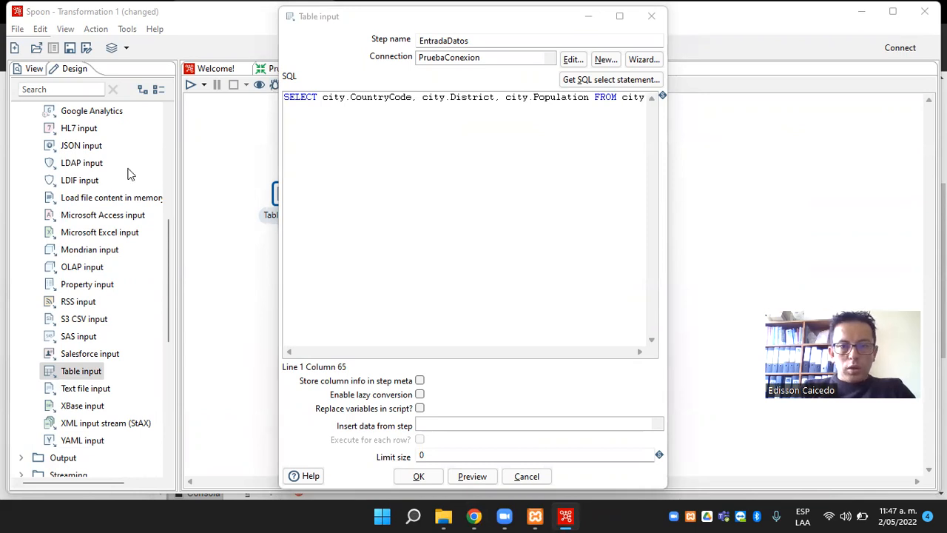
pyautogui.click(459, 97)
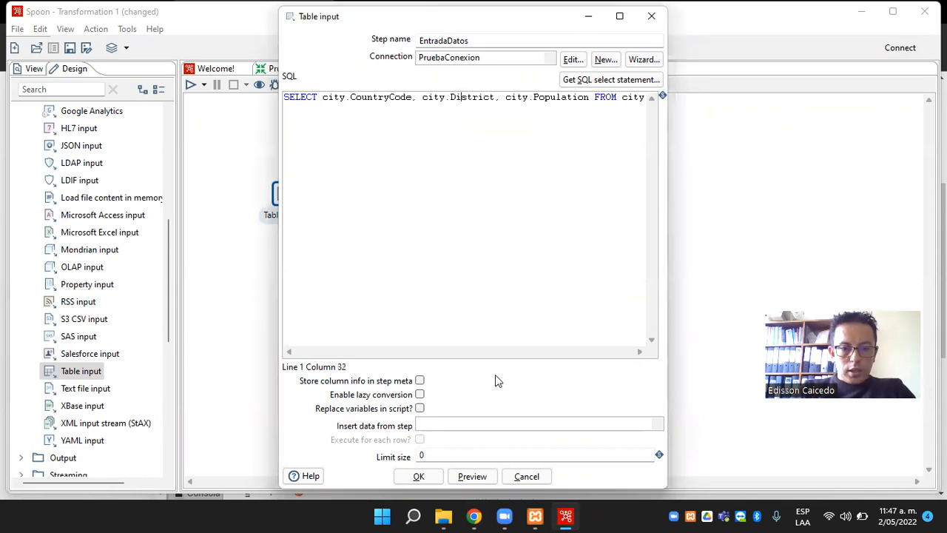
# Preview EntradaDatos with a size of 10000 rows and examine the CountryCode, District and Population data.
pyautogui.click(473, 476)
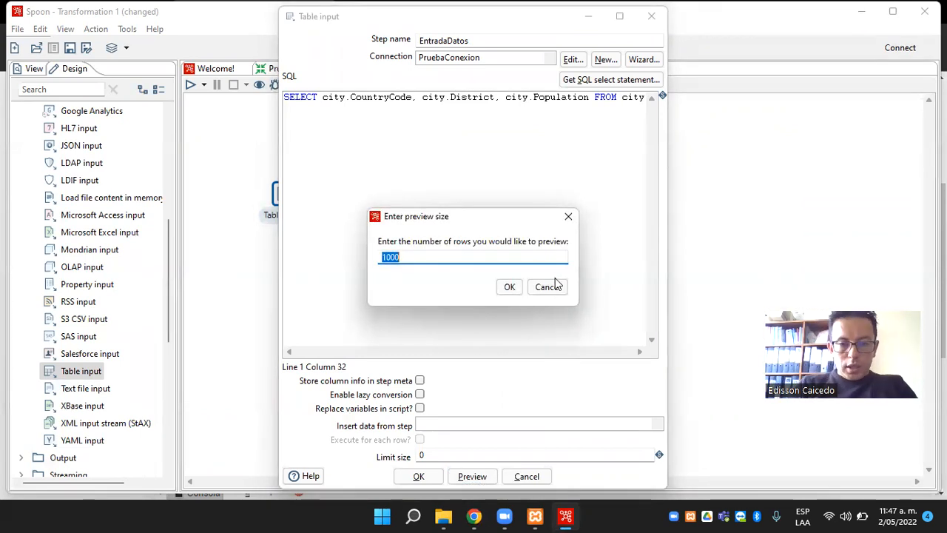
pyautogui.write('10000')
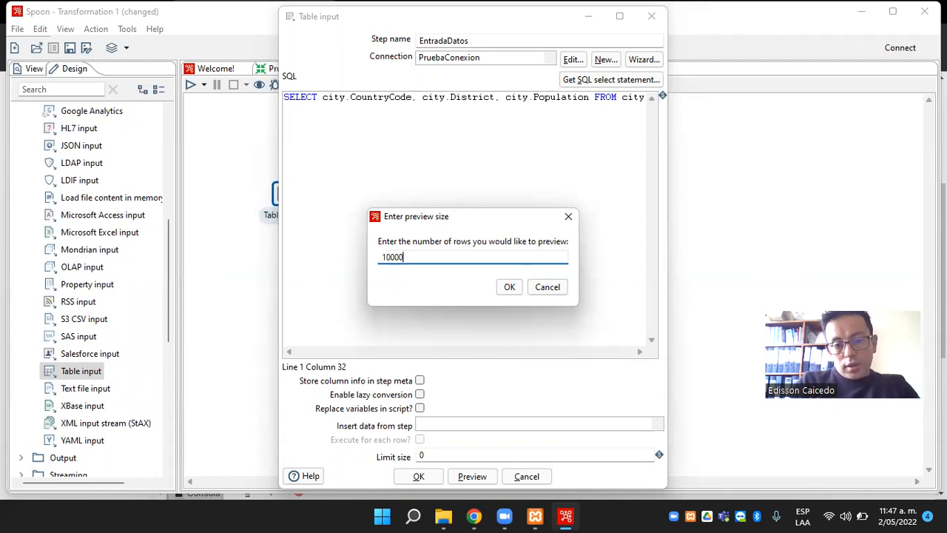
pyautogui.click(515, 287)
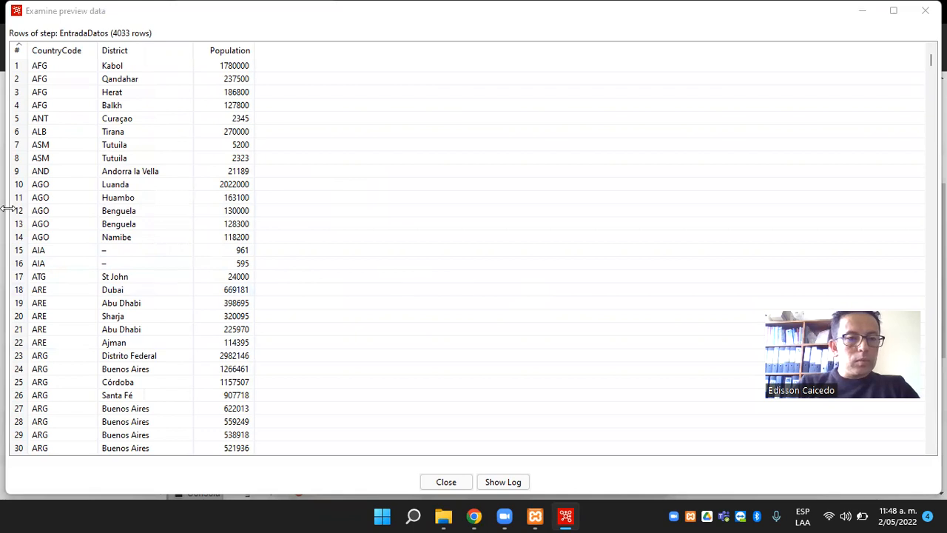
pyautogui.scroll(-9, 102, 211)
pyautogui.scroll(-20, 102, 212)
pyautogui.scroll(-20, 102, 212)
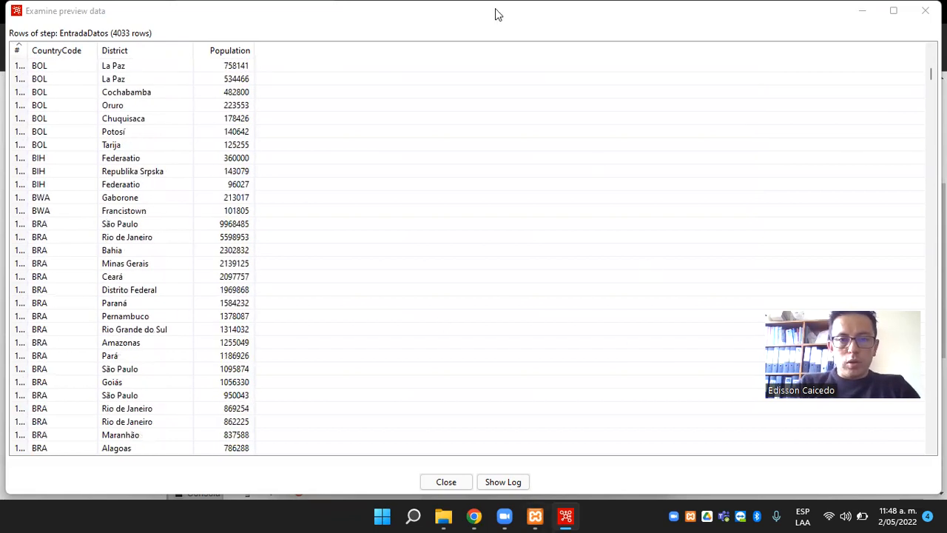
# Shrink and close the data preview window, and accept the EntradaDatos Table input settings.
pyautogui.moveTo(498, 15); pyautogui.dragTo(526, 51)
pyautogui.doubleClick(526, 51)
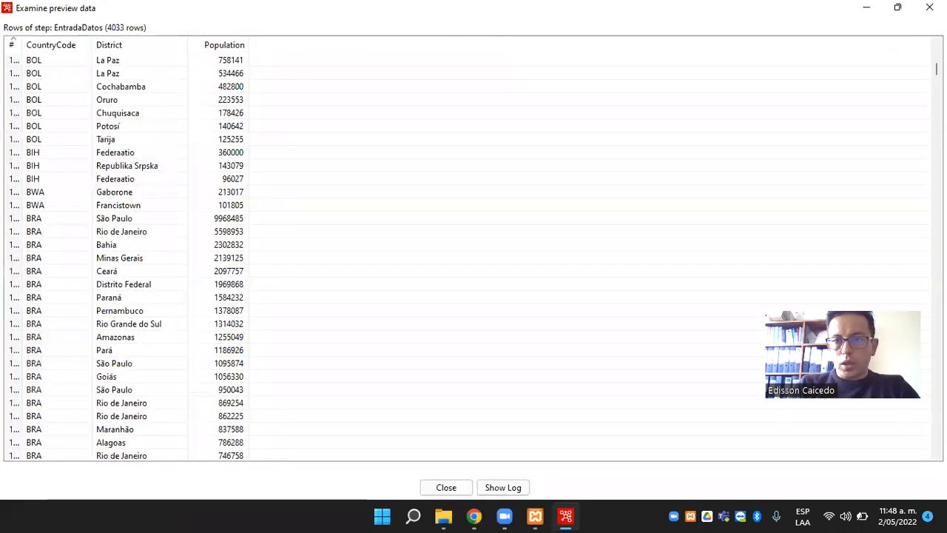
pyautogui.click(898, 7)
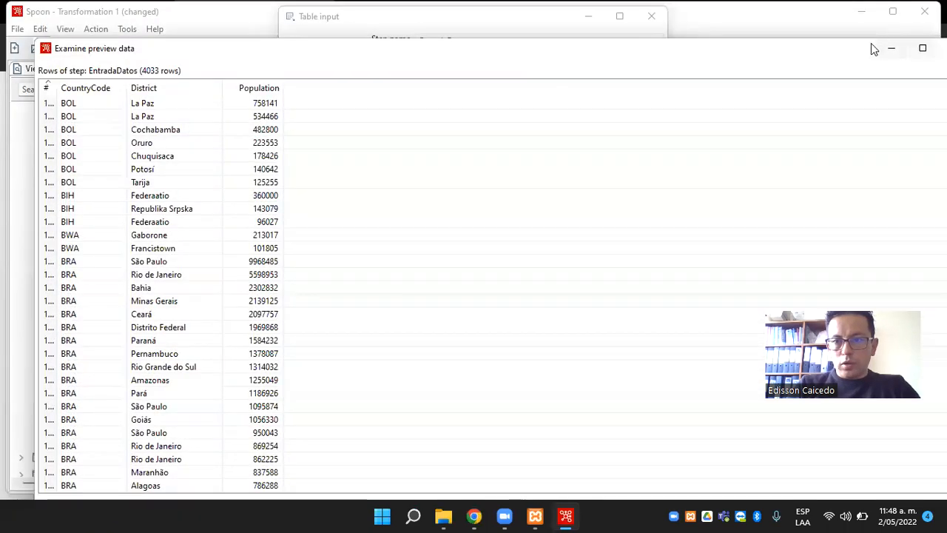
pyautogui.moveTo(806, 42); pyautogui.dragTo(656, 46)
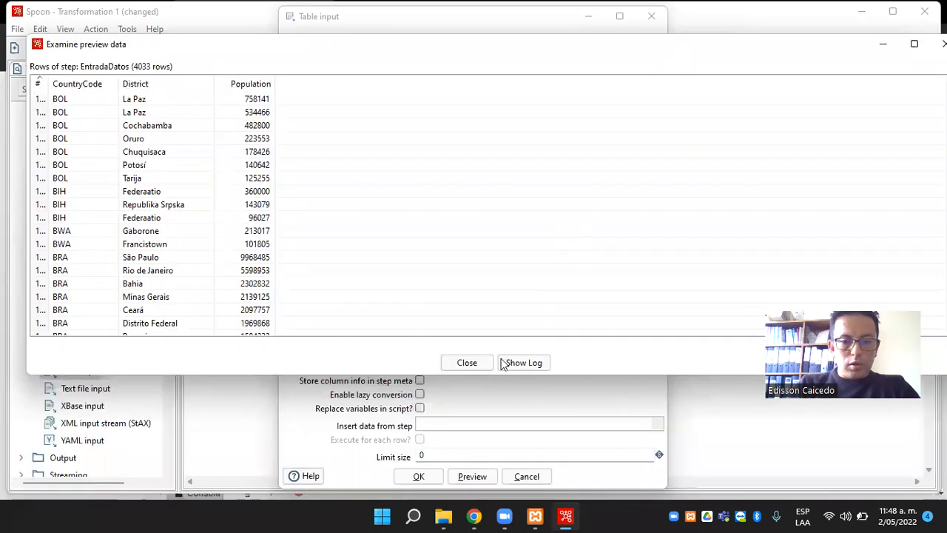
pyautogui.click(481, 364)
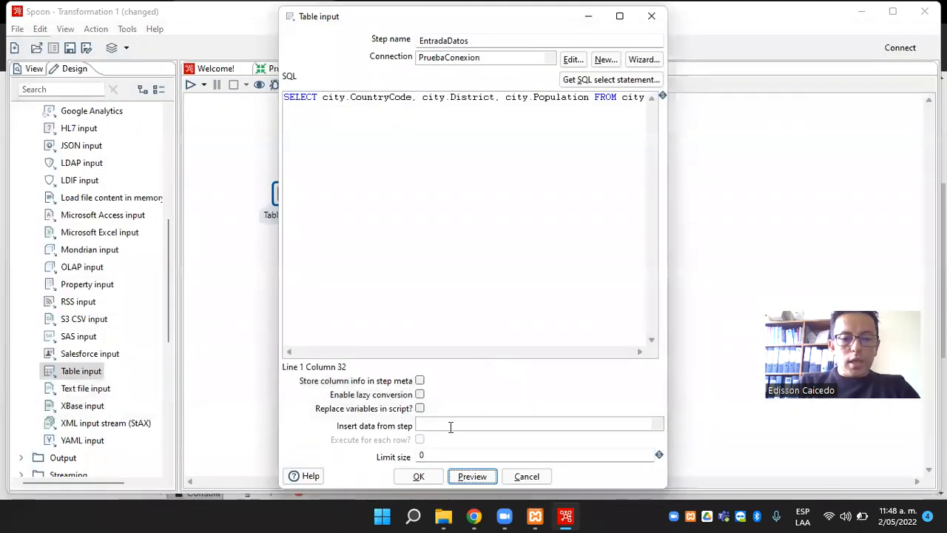
pyautogui.press('Escape')
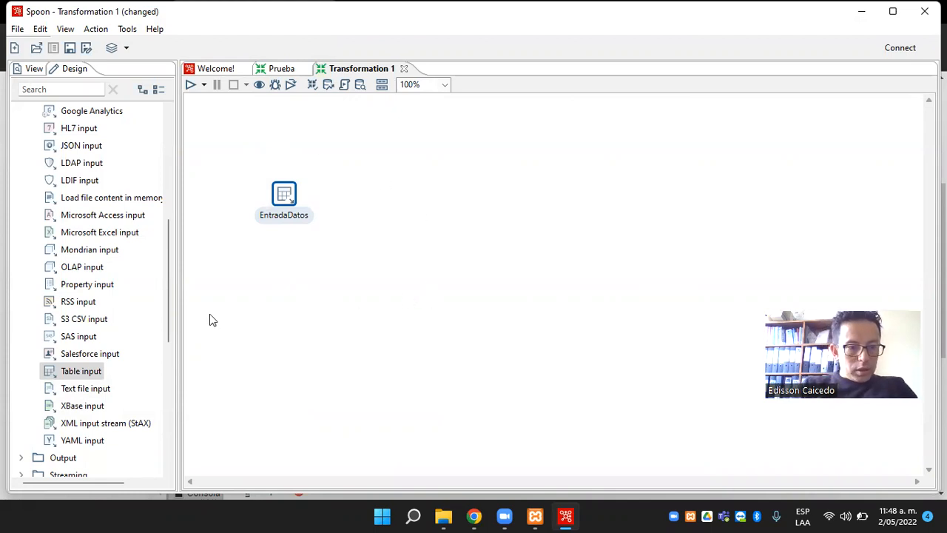
# Check the sequence of steps in the Prueba transformation, and return to Transformation 1.
pyautogui.scroll(4, 99, 296)
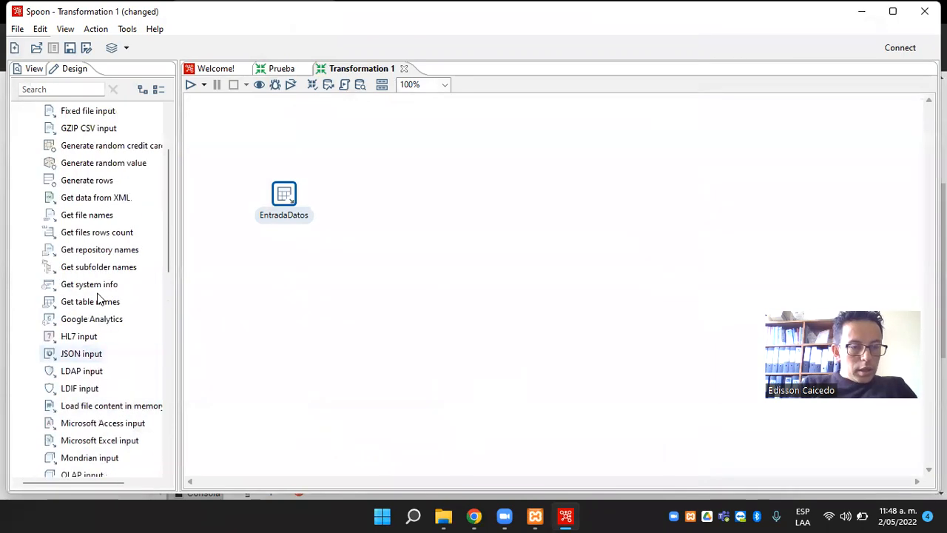
pyautogui.scroll(2, 98, 296)
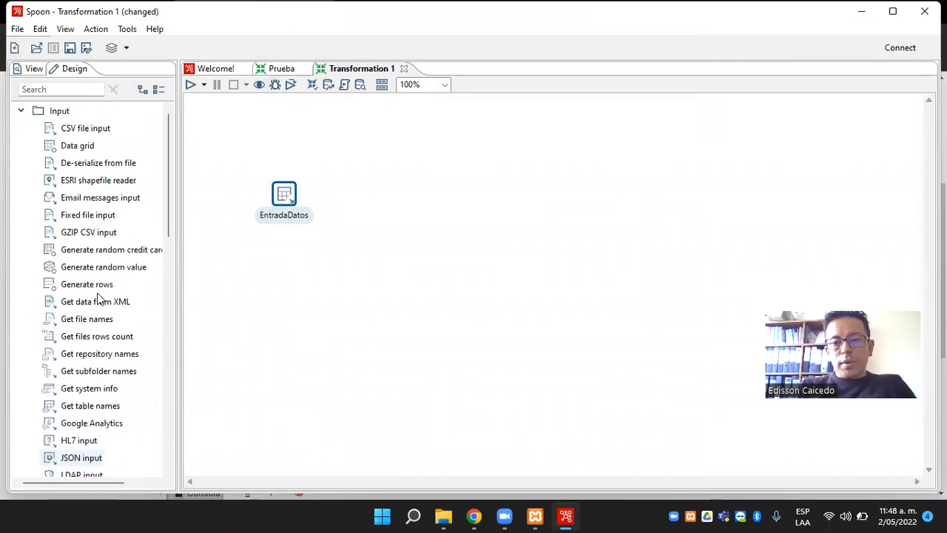
pyautogui.click(280, 67)
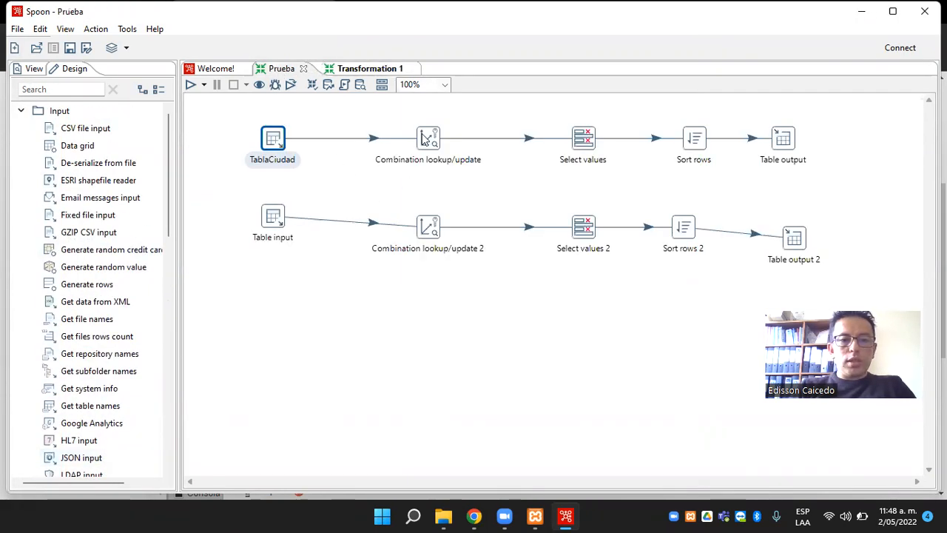
pyautogui.click(364, 71)
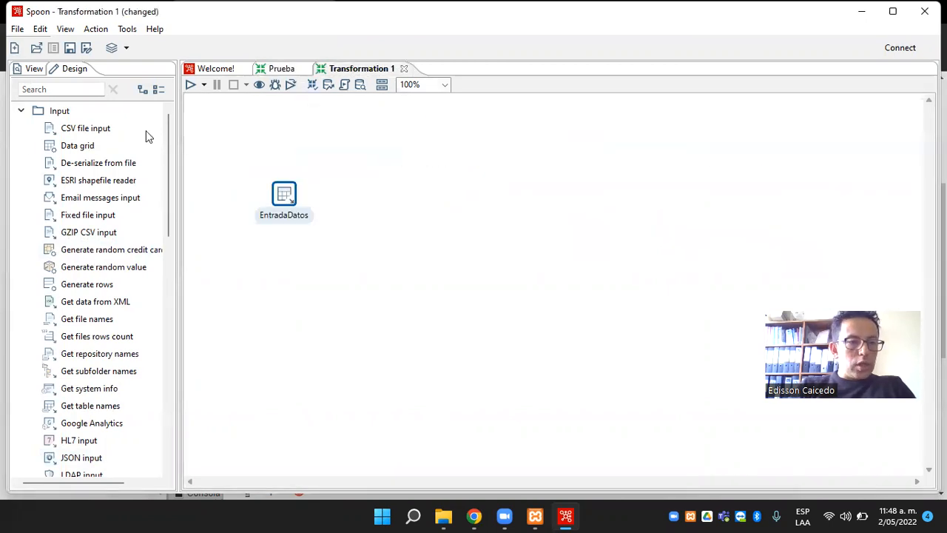
# Add a Combination lookup/update step from the Data Warehouse category beside EntradaDatos on the canvas.
pyautogui.click(21, 113)
pyautogui.click(21, 111)
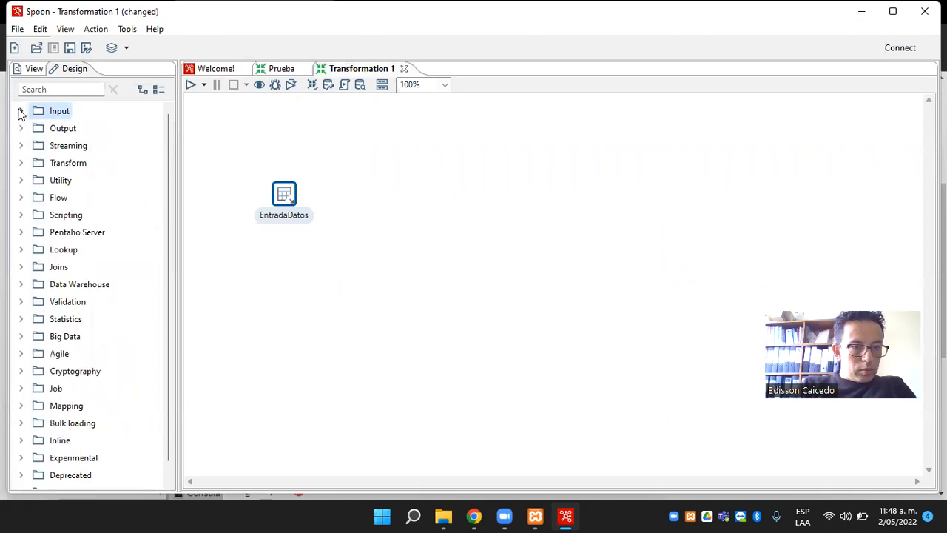
pyautogui.click(20, 285)
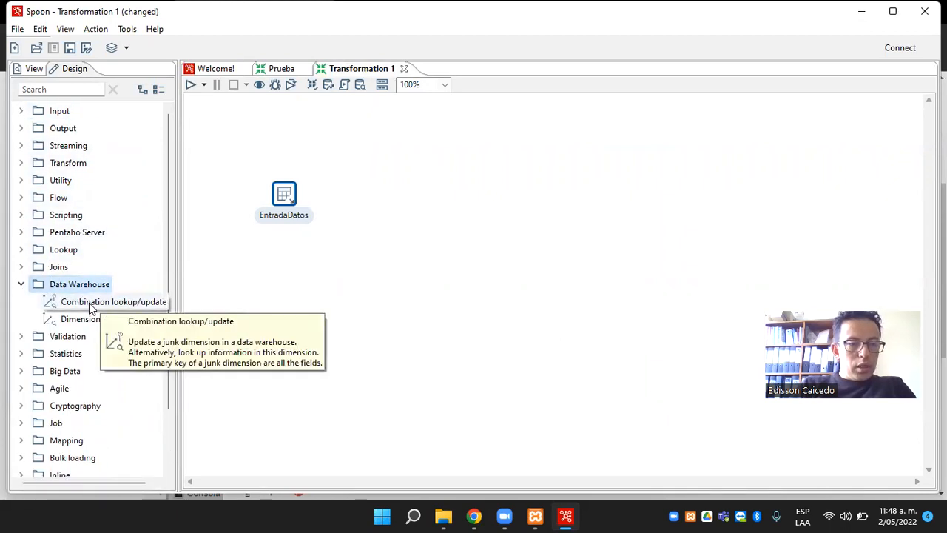
pyautogui.moveTo(89, 307); pyautogui.dragTo(391, 196)
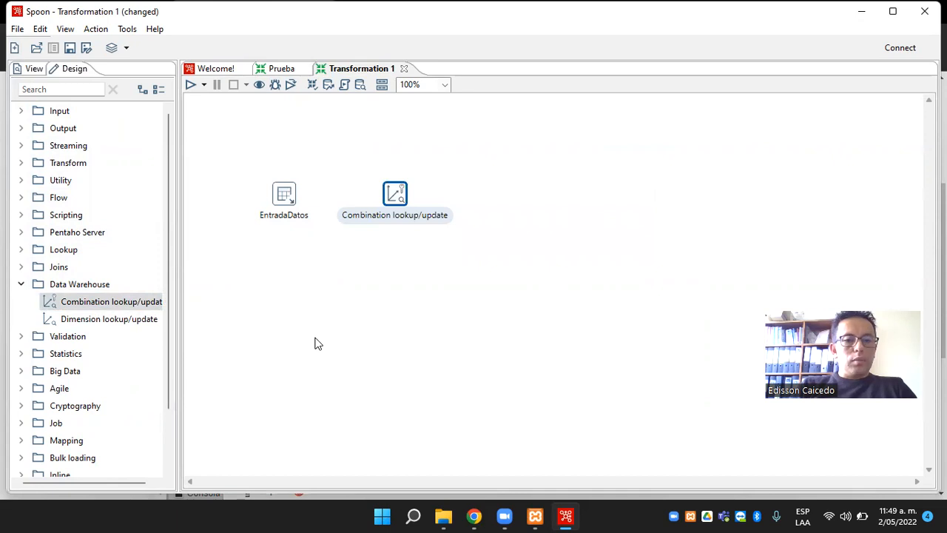
# Review the Combination lookup/update step's settings and available connections, and close them without changes.
pyautogui.doubleClick(395, 194)
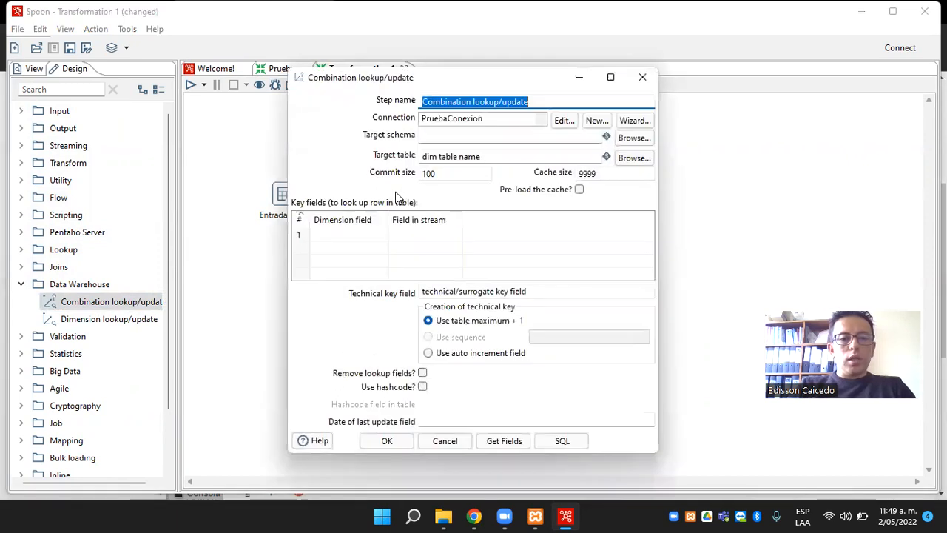
pyautogui.click(499, 118)
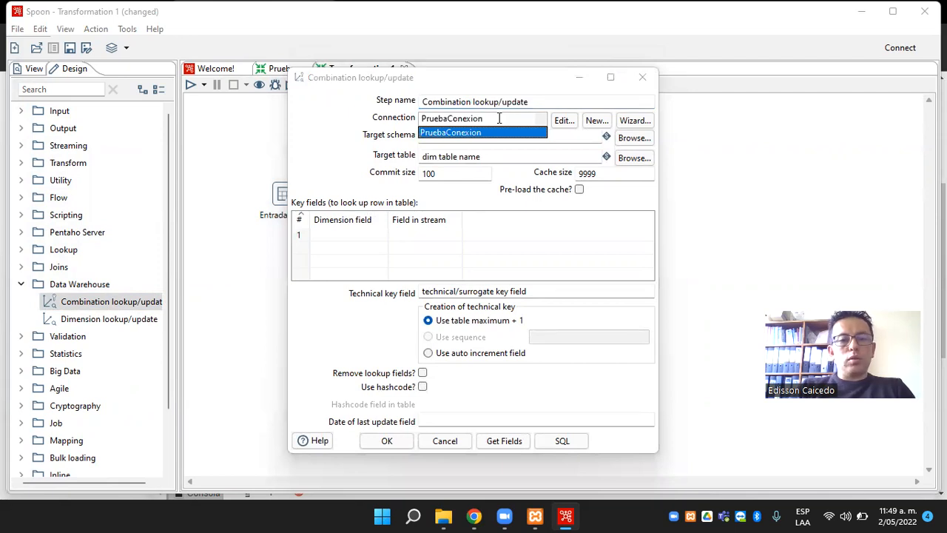
pyautogui.click(499, 118)
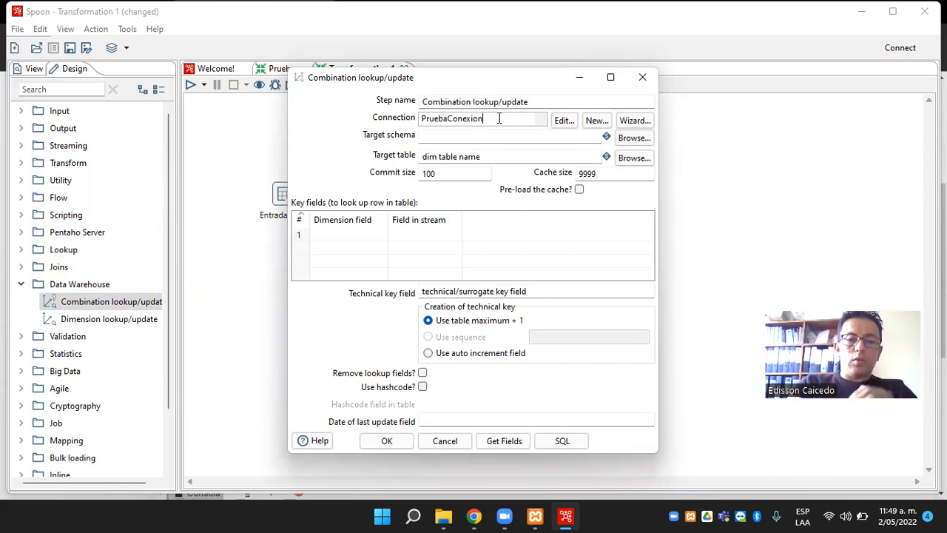
pyautogui.press('Escape')
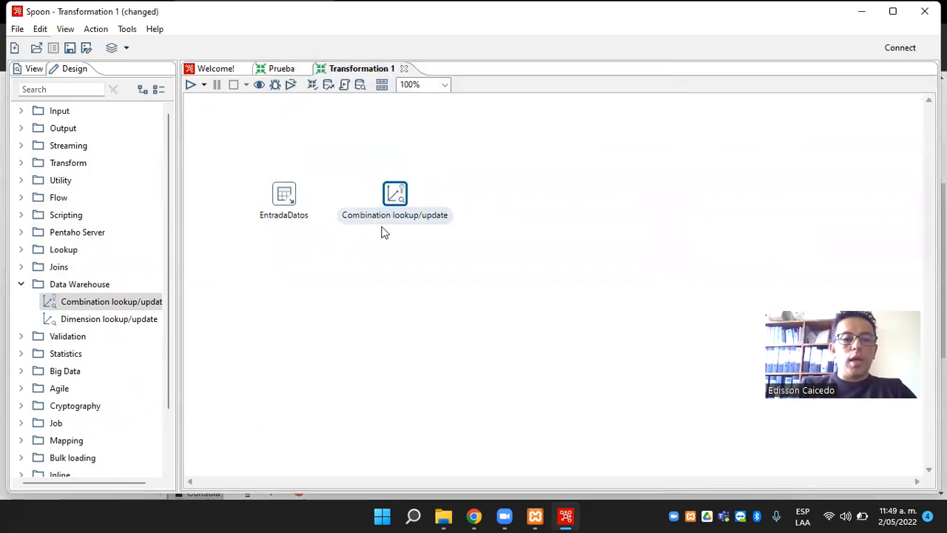
# Connect the EntradaDatos step to the Combination lookup/update step with a hop.
pyautogui.click(350, 260)
pyautogui.moveTo(287, 198)
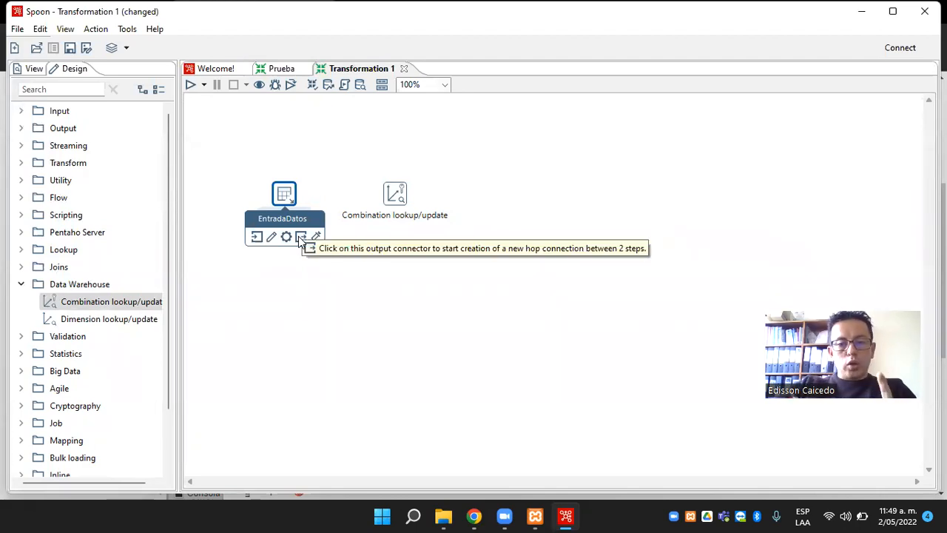
pyautogui.moveTo(300, 234); pyautogui.dragTo(398, 197)
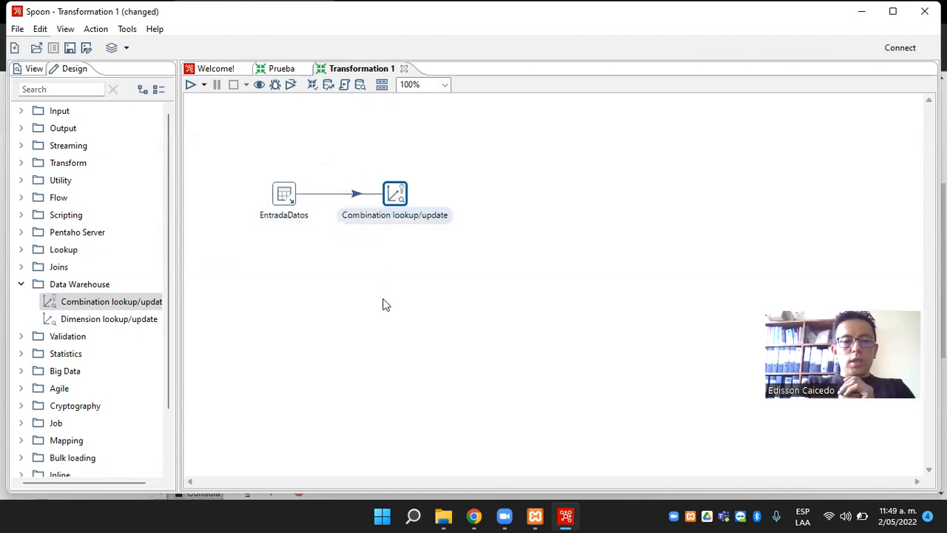
# Set the target table of the Combination lookup/update step to dimPrueba.
pyautogui.doubleClick(397, 193)
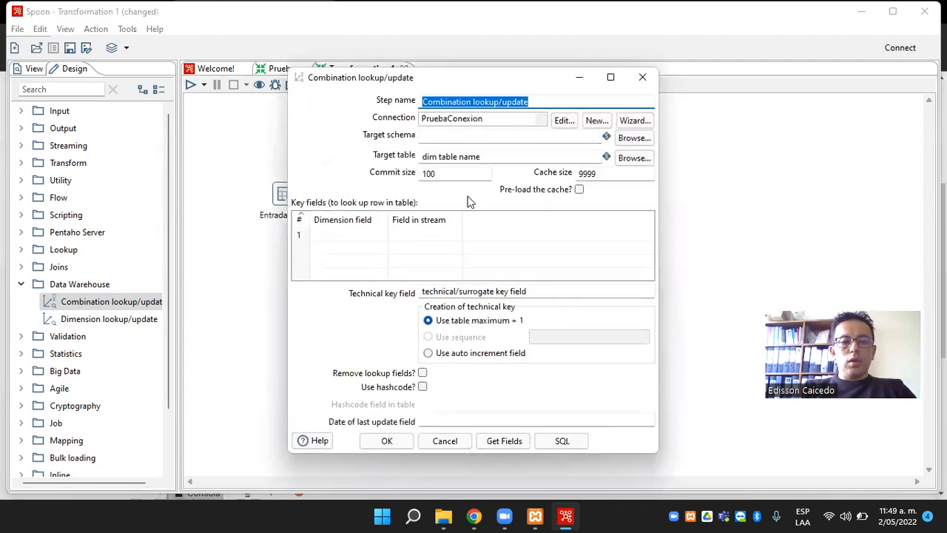
pyautogui.click(532, 103)
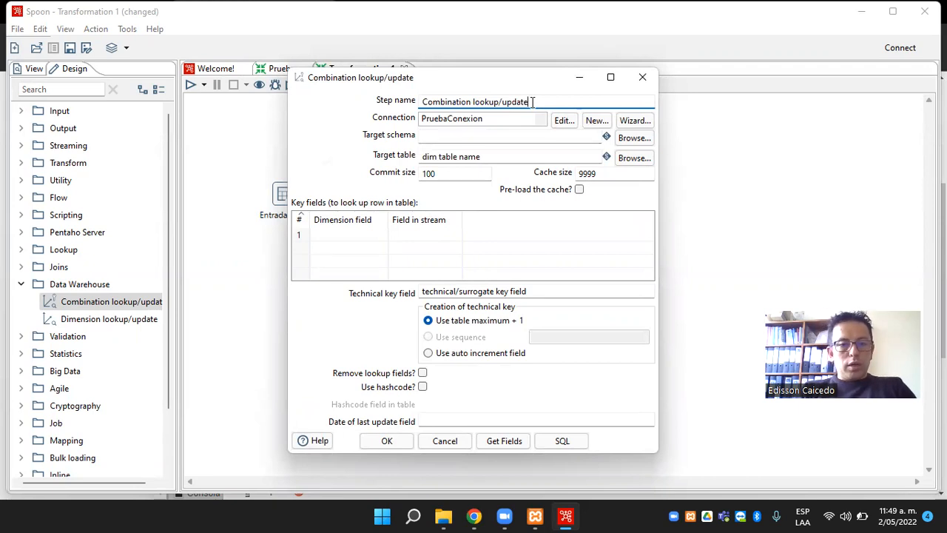
pyautogui.click(507, 156)
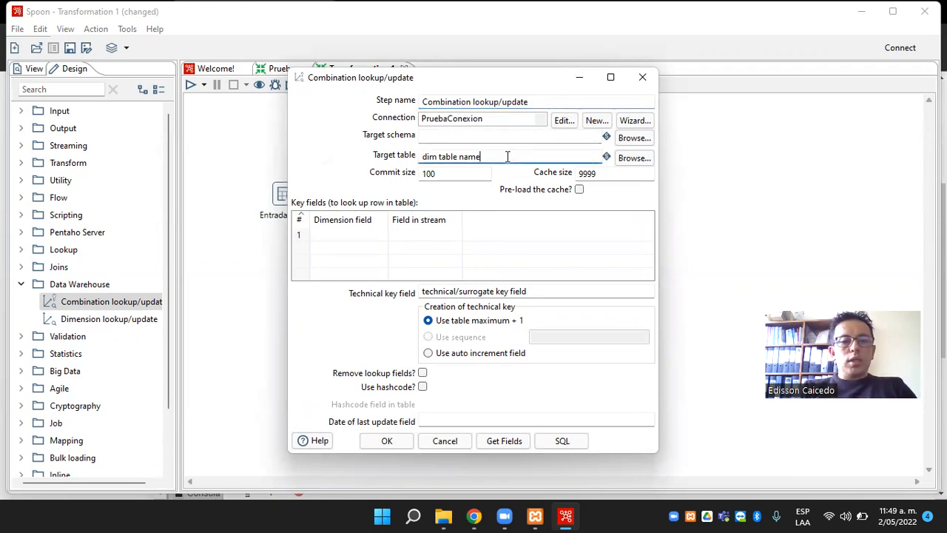
pyautogui.hotkey('ctrl', 'a')
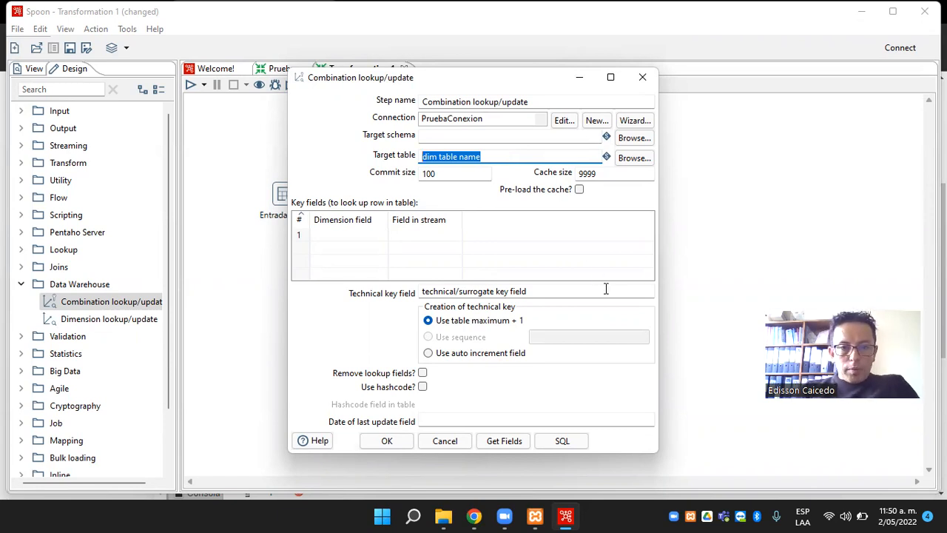
pyautogui.click(495, 156)
pyautogui.hotkey('ctrl', 'a')
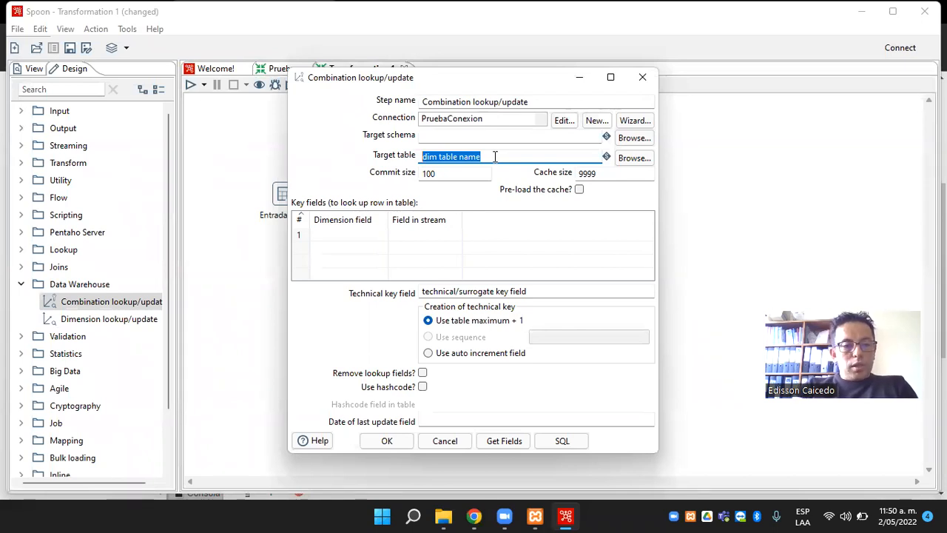
pyautogui.write('PRUEBA')
pyautogui.press('BackSpace')
pyautogui.press('BackSpace')
pyautogui.press('BackSpace')
pyautogui.press('BackSpace')
pyautogui.press('BackSpace')
pyautogui.press('BackSpace')
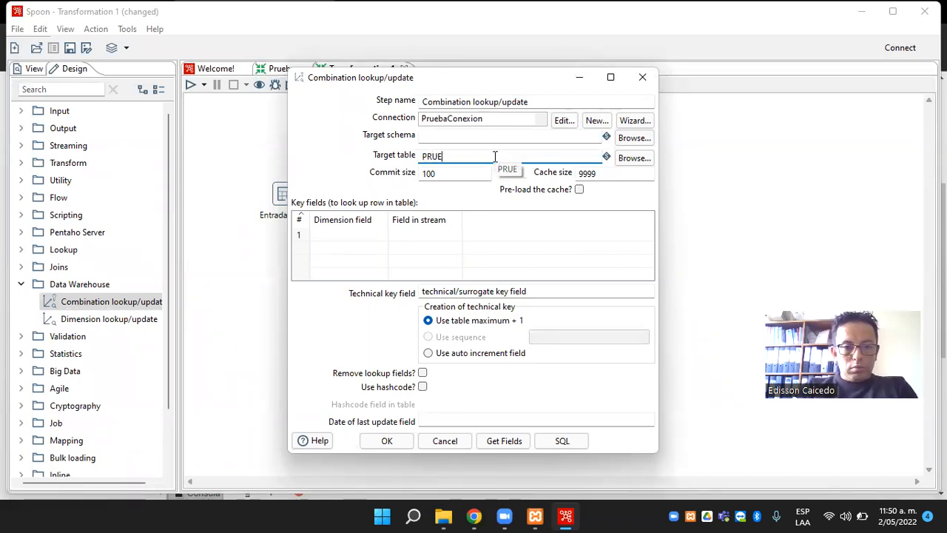
pyautogui.write('dim')
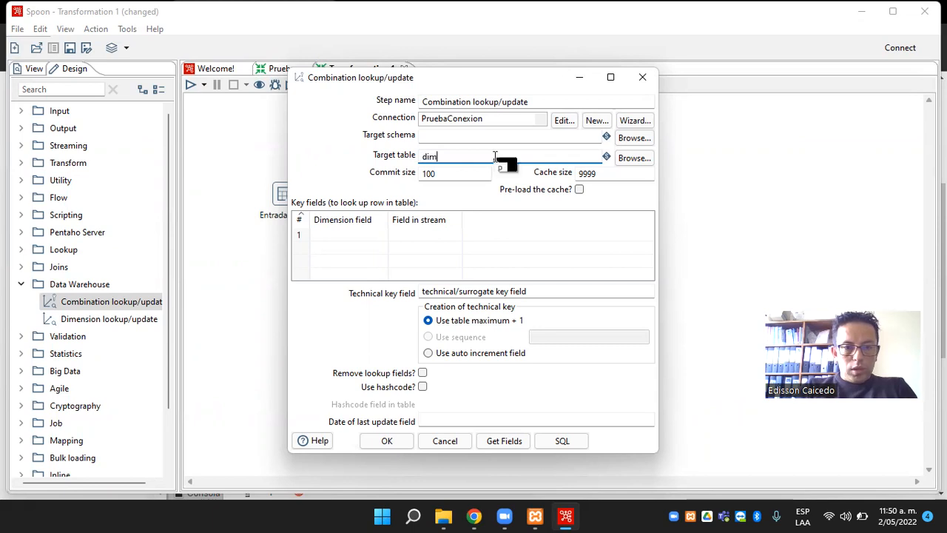
pyautogui.write('Prueba')
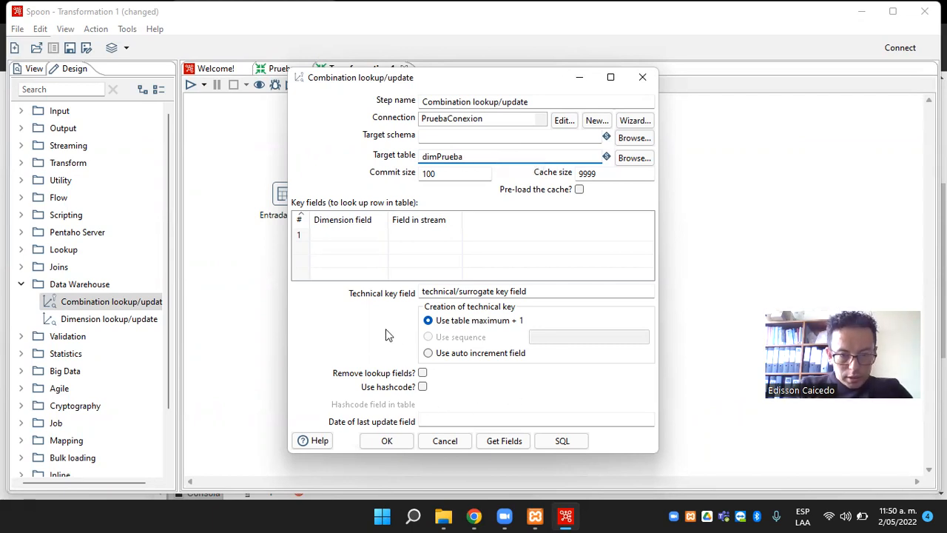
# Load the incoming fields as key fields and generate the SQL for the dimPrueba table.
pyautogui.click(510, 432)
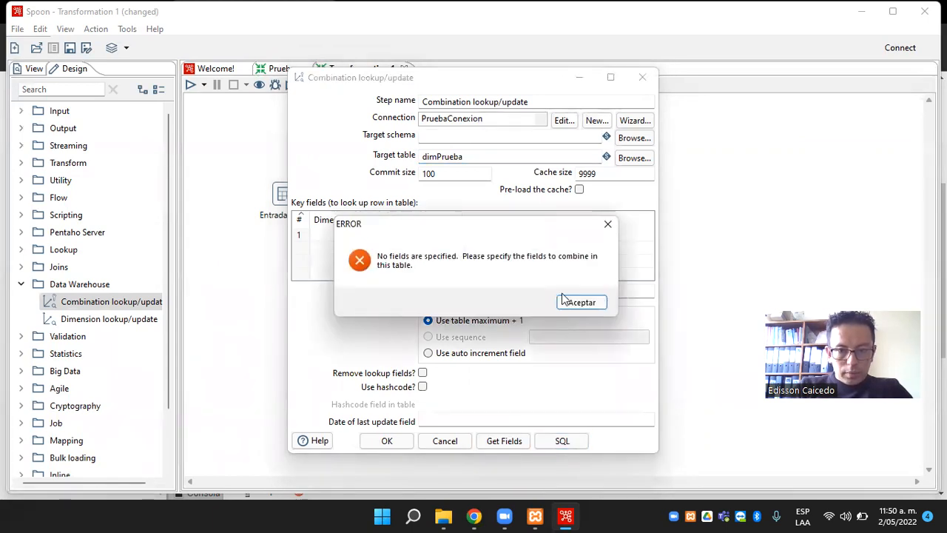
pyautogui.press('Return')
pyautogui.click(502, 440)
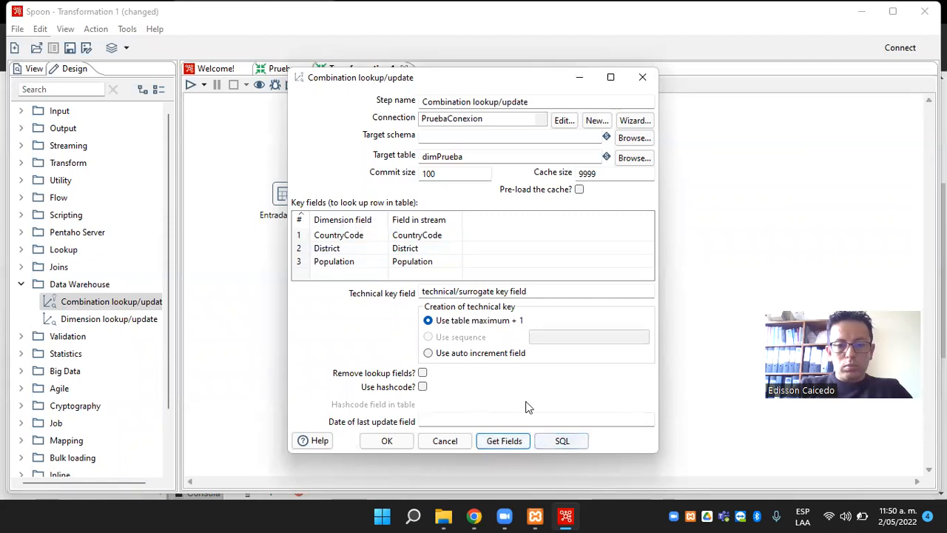
pyautogui.press('Return')
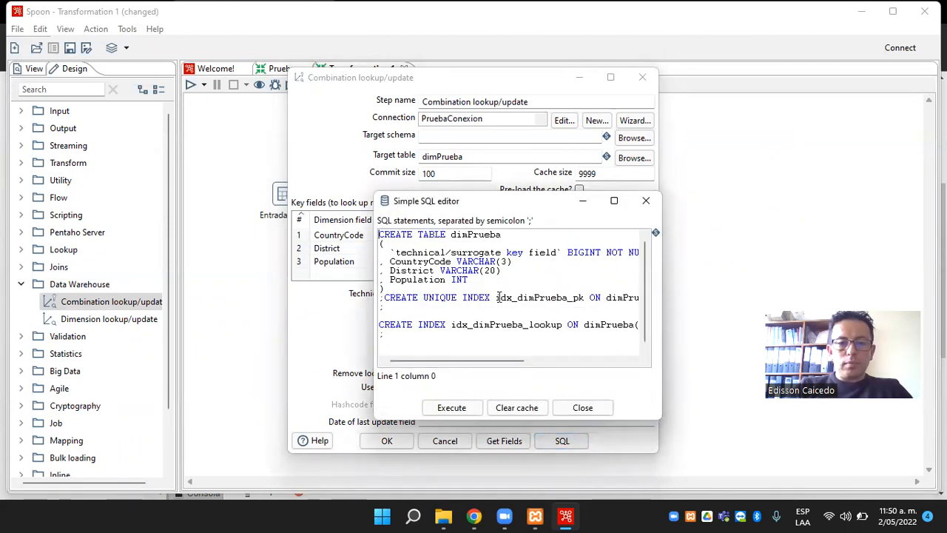
# Select the table name dimPrueba in the generated SQL, try to execute it, and dismiss the result windows.
pyautogui.moveTo(451, 235); pyautogui.dragTo(504, 234)
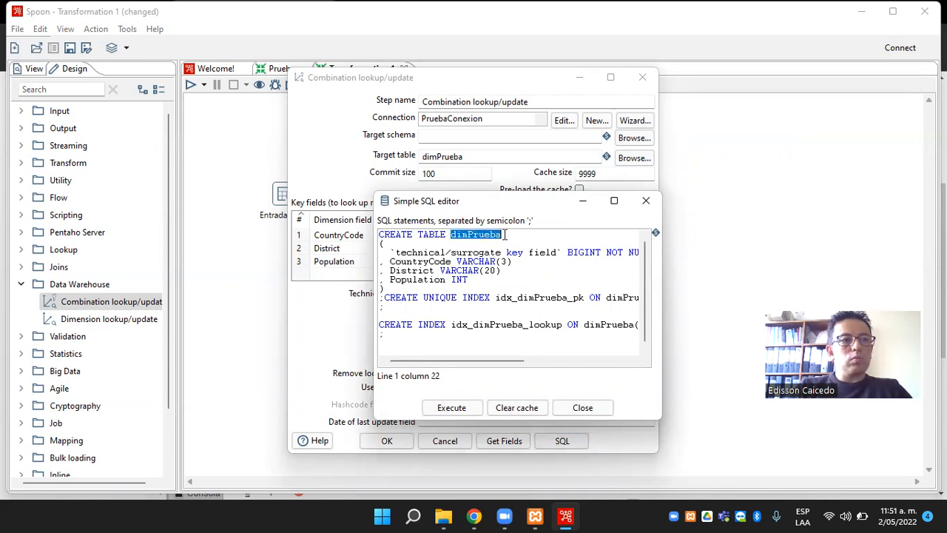
pyautogui.click(473, 408)
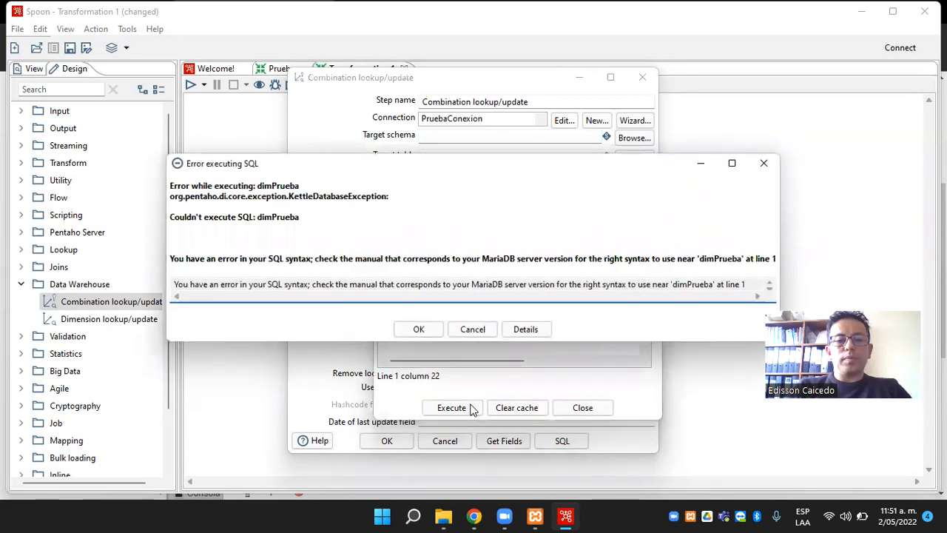
pyautogui.click(419, 330)
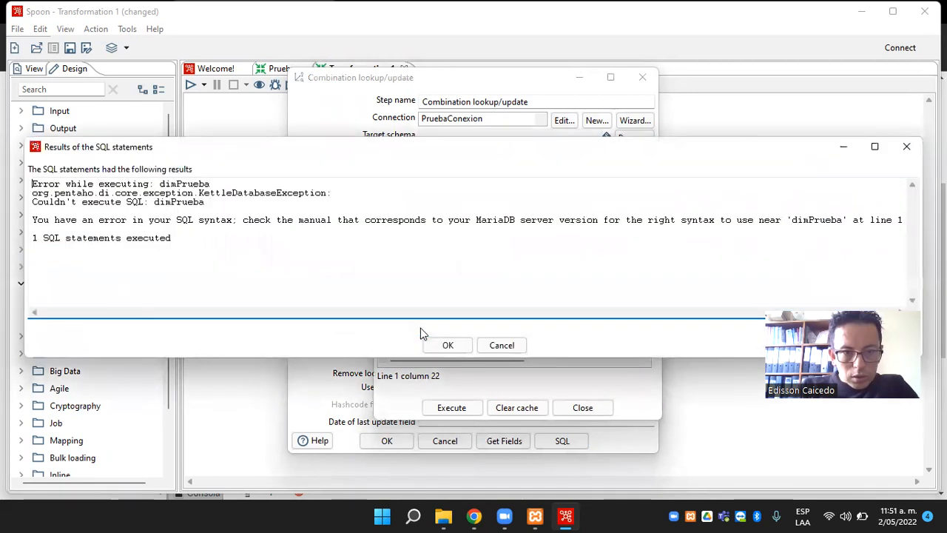
pyautogui.click(446, 345)
# Return to the start of the SQL script, and close the SQL editor and the step's settings without saving.
pyautogui.click(456, 273)
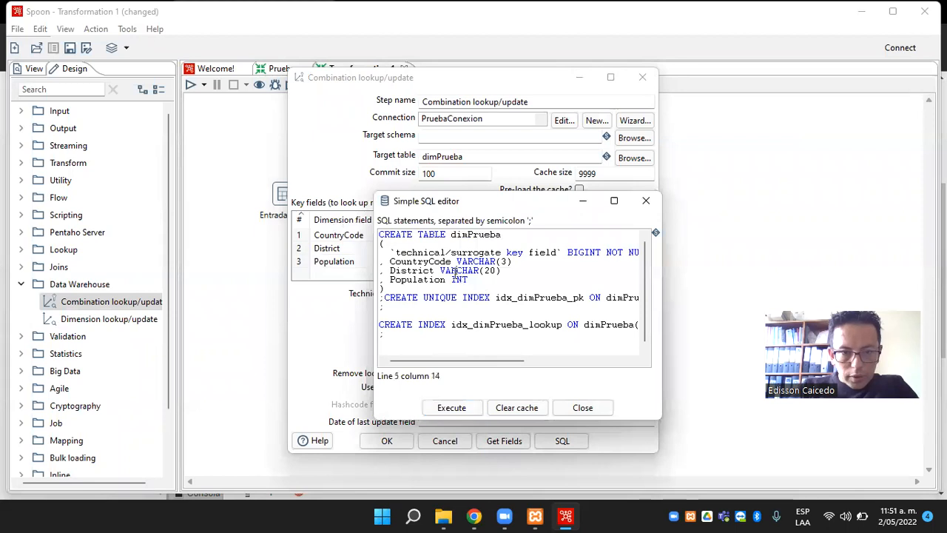
pyautogui.press('Up')
pyautogui.press('Up')
pyautogui.press('Up')
pyautogui.press('Up')
pyautogui.press('Home')
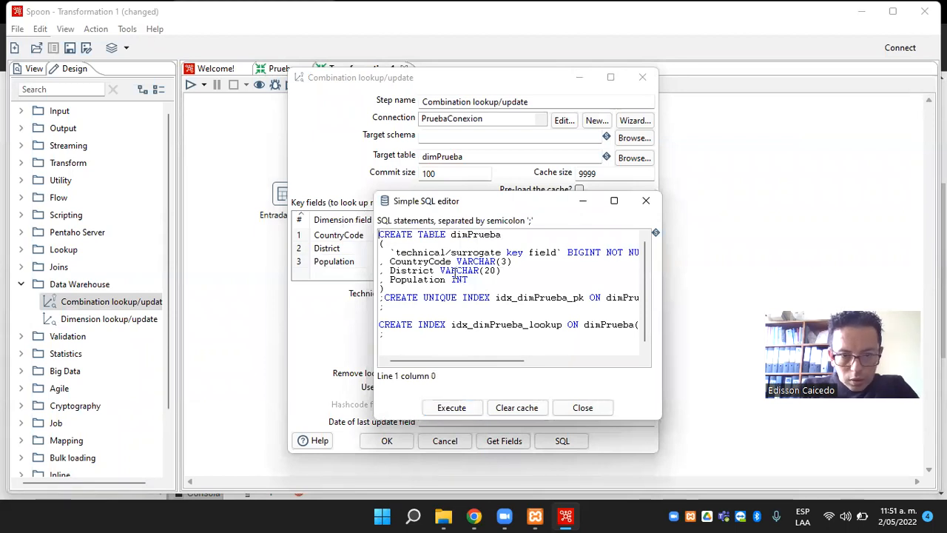
pyautogui.click(589, 407)
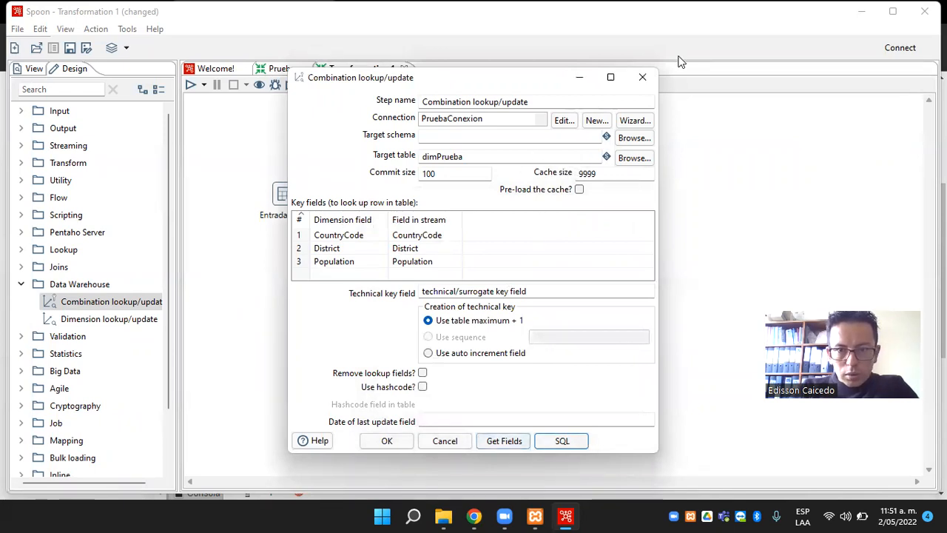
pyautogui.click(642, 77)
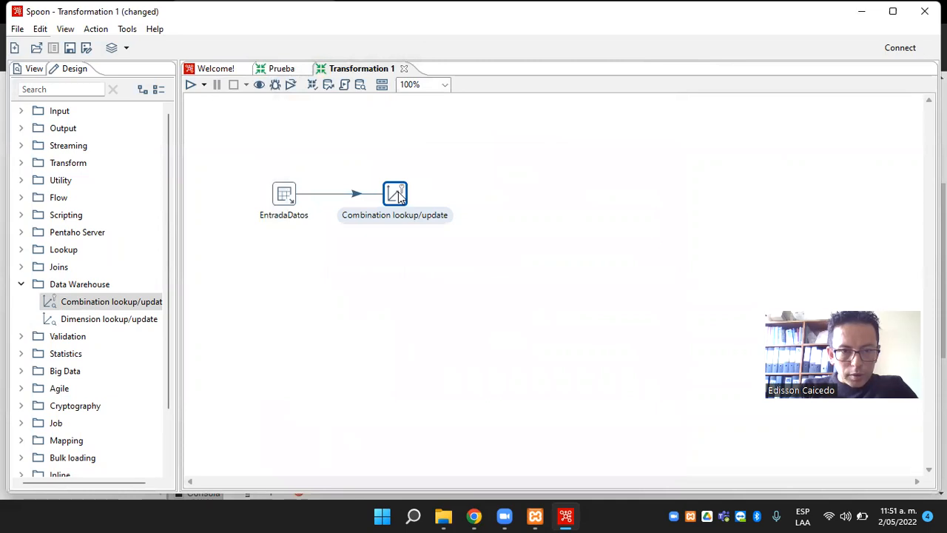
# Load the key fields in the Combination lookup/update step, execute the SQL that creates the "dim table name" table, and close the settings.
pyautogui.doubleClick(398, 191)
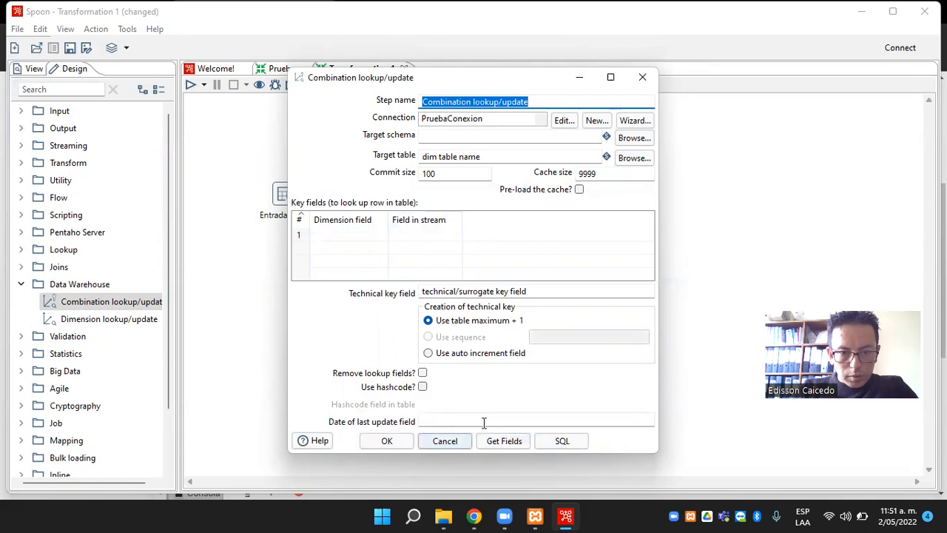
pyautogui.click(504, 441)
pyautogui.click(562, 440)
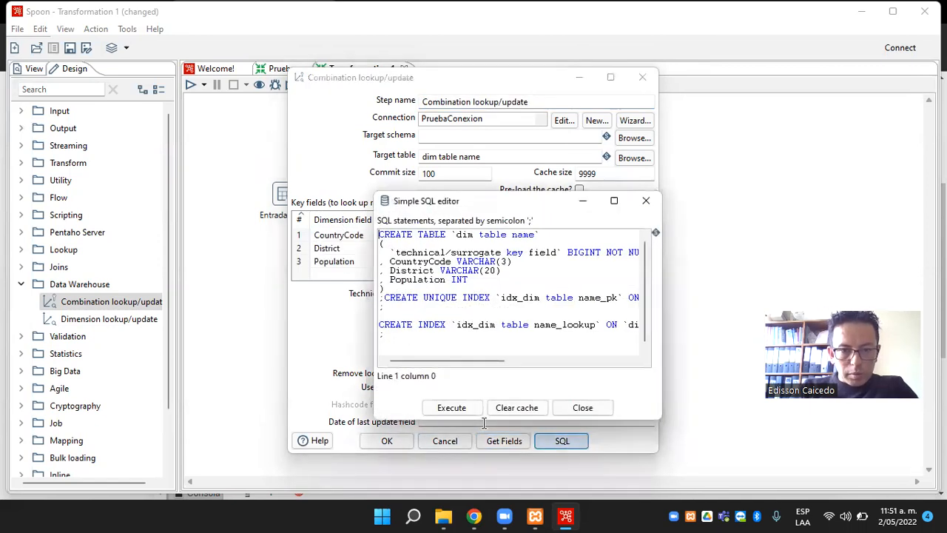
pyautogui.click(452, 408)
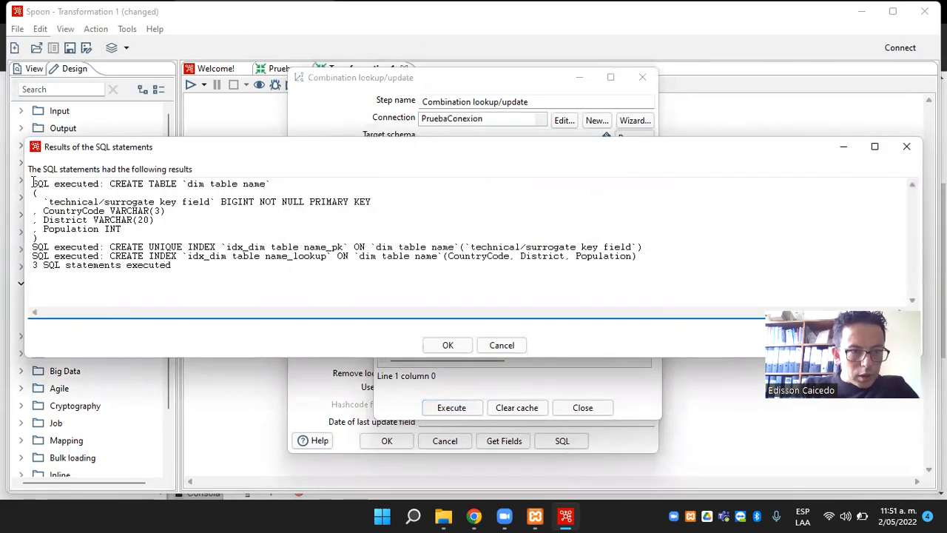
pyautogui.moveTo(34, 189); pyautogui.dragTo(317, 303)
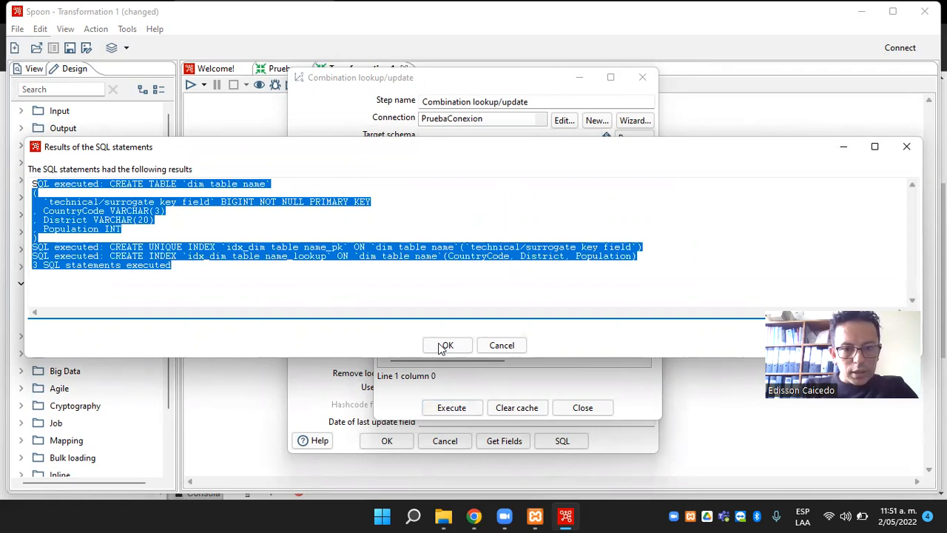
pyautogui.click(441, 344)
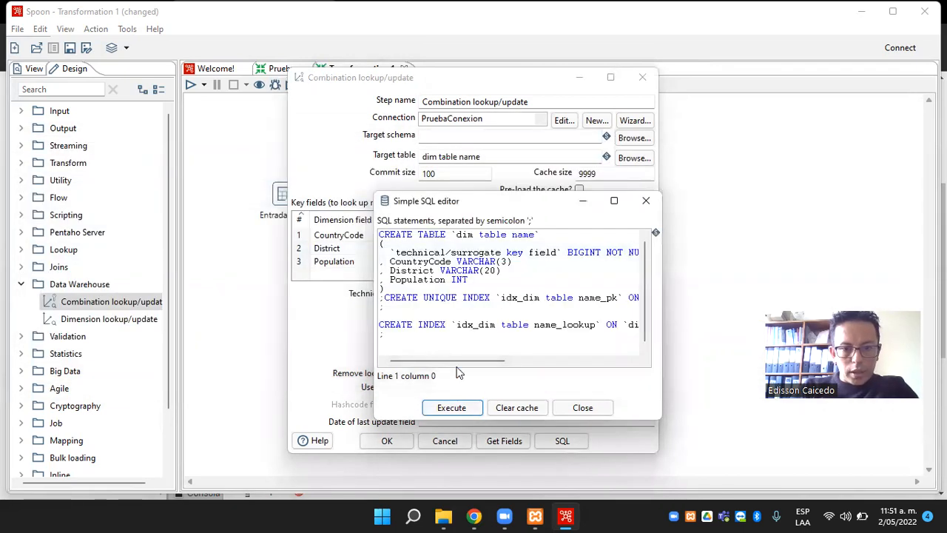
pyautogui.click(585, 407)
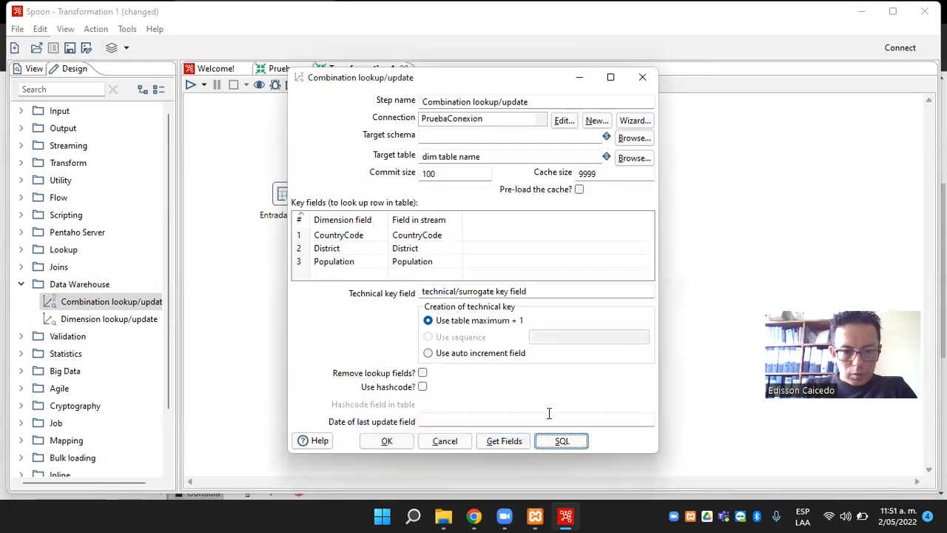
pyautogui.press('Return')
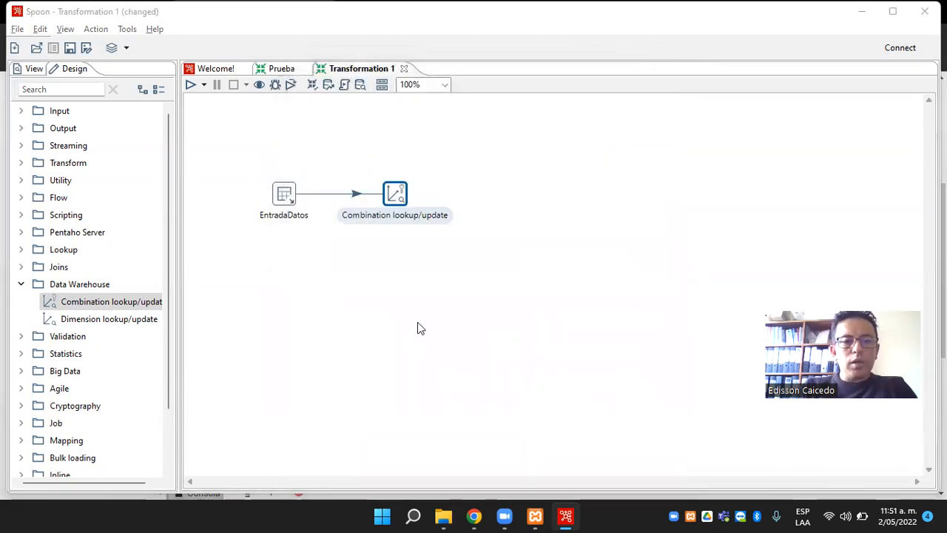
# Switch to phpMyAdmin in the browser and drop the "dim table name" table from the world database.
pyautogui.press('super+Tab')
pyautogui.hotkey('alt', 'Tab')
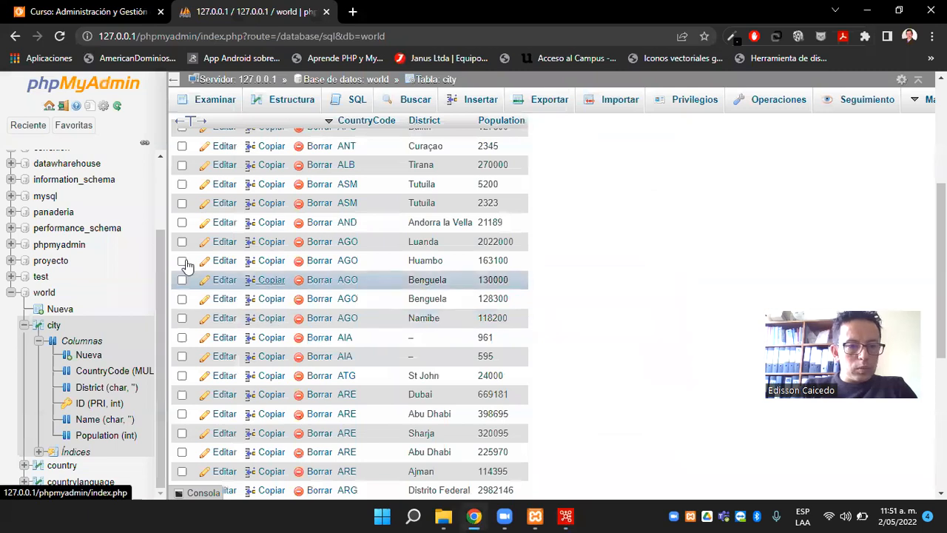
pyautogui.click(52, 294)
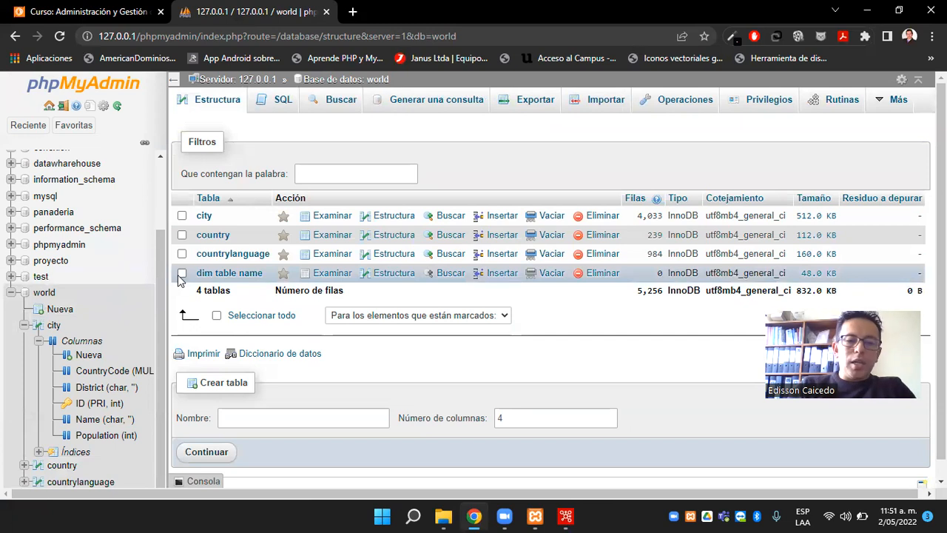
pyautogui.click(182, 274)
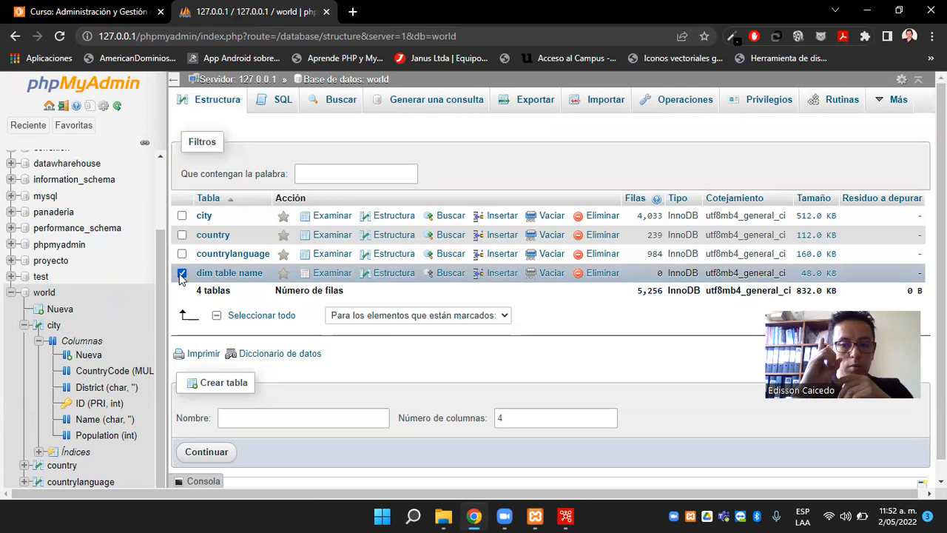
pyautogui.click(603, 275)
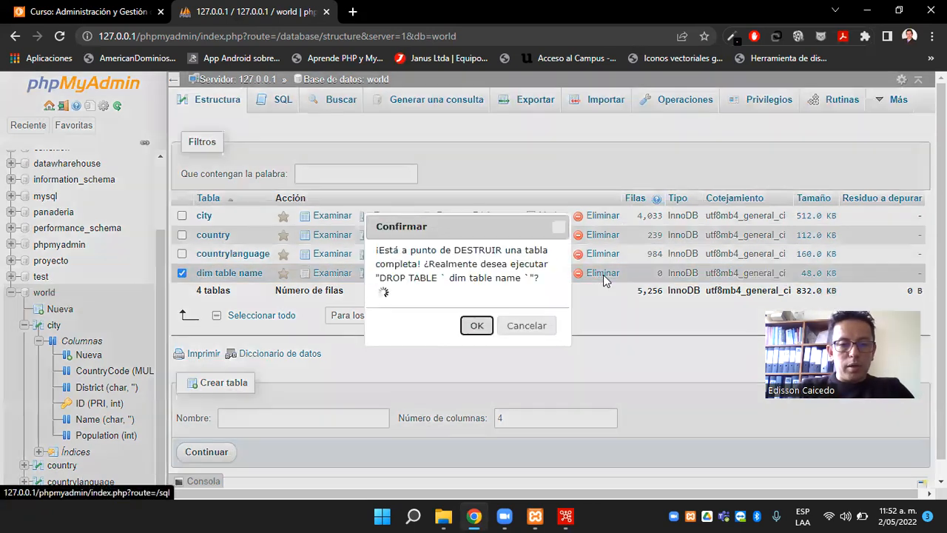
pyautogui.click(476, 354)
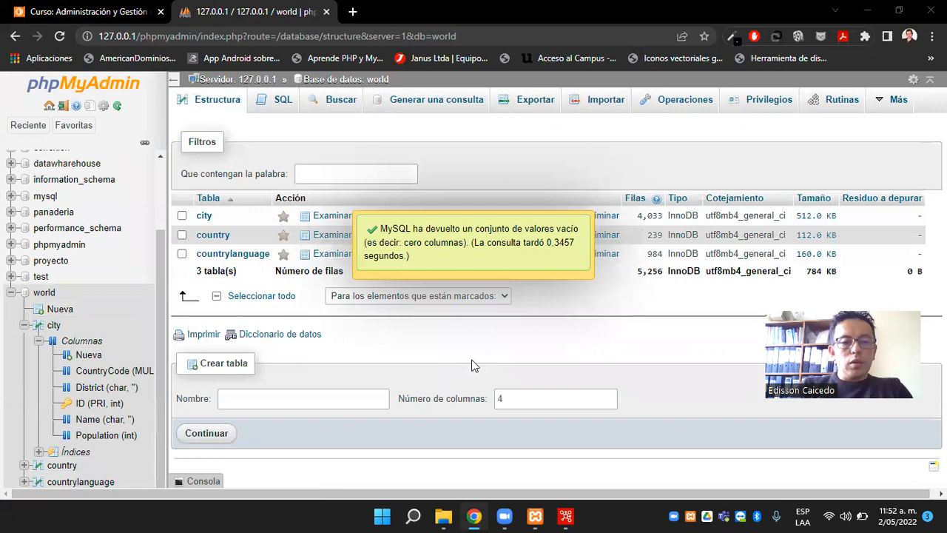
# Switch back to Spoon and review the settings of the first Combination lookup/update step in the Prueba transformation.
pyautogui.hotkey('alt', 'Tab')
pyautogui.click(279, 68)
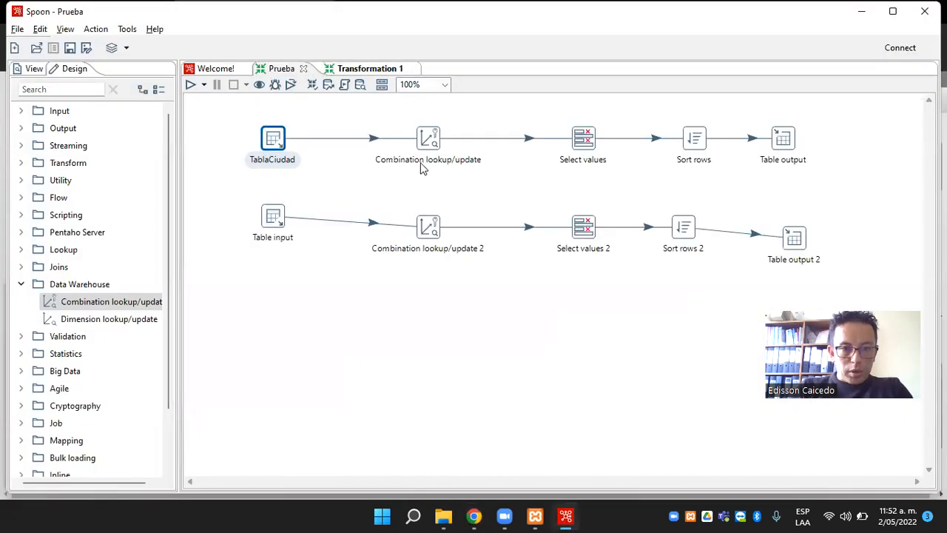
pyautogui.doubleClick(432, 150)
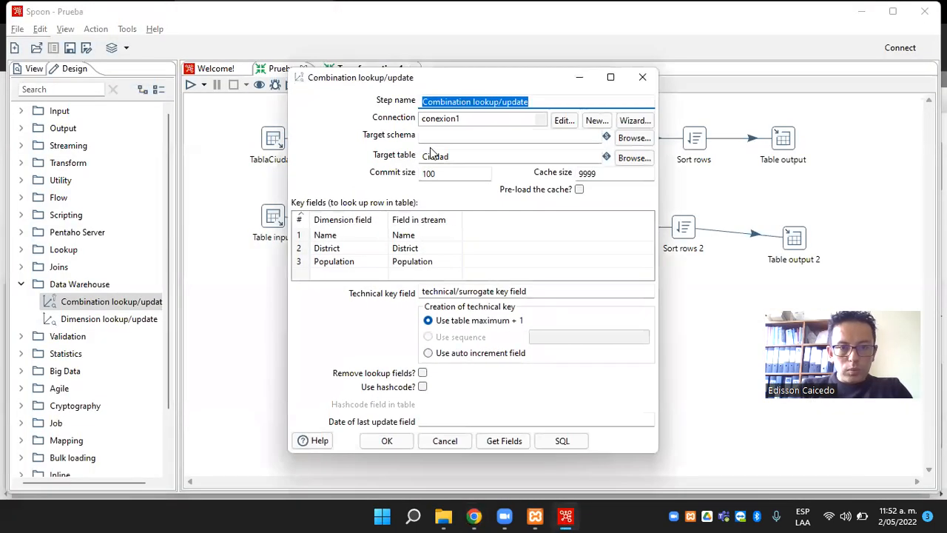
pyautogui.click(643, 77)
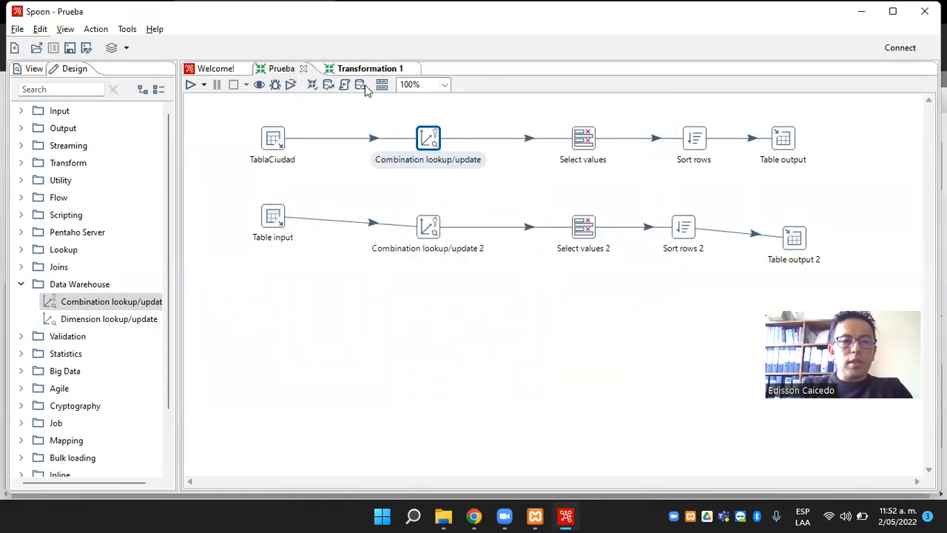
# In Transformation 1's Combination lookup/update step, start a new database connection named PruebaConexion1 with host name localhost.
pyautogui.click(364, 71)
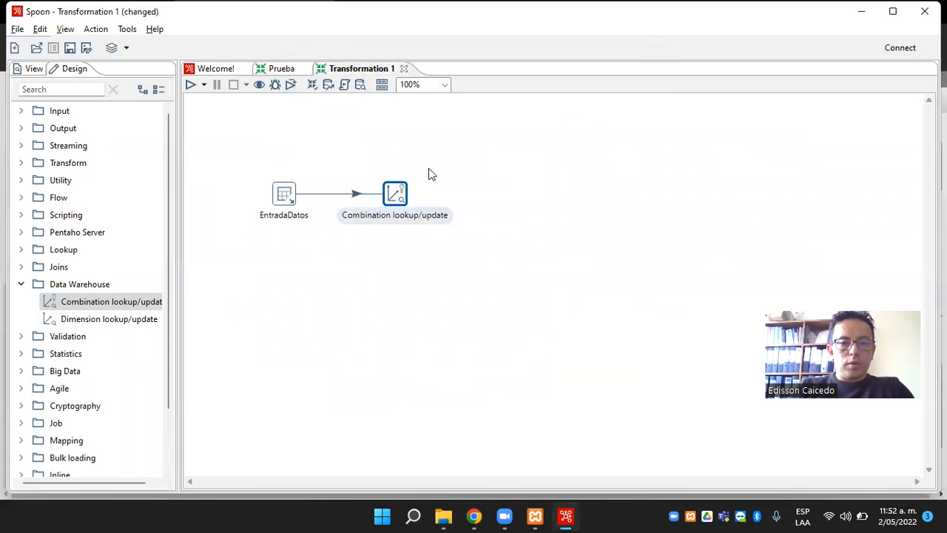
pyautogui.doubleClick(394, 193)
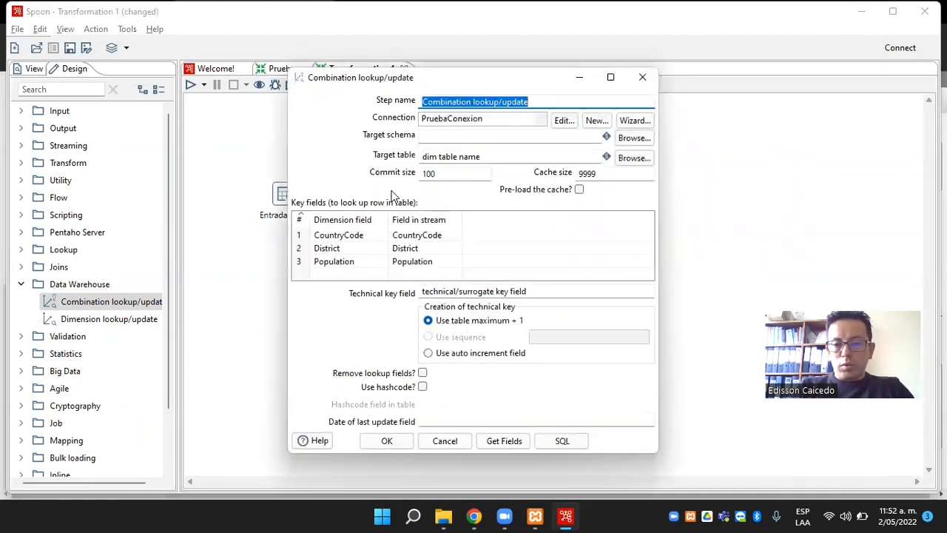
pyautogui.click(597, 123)
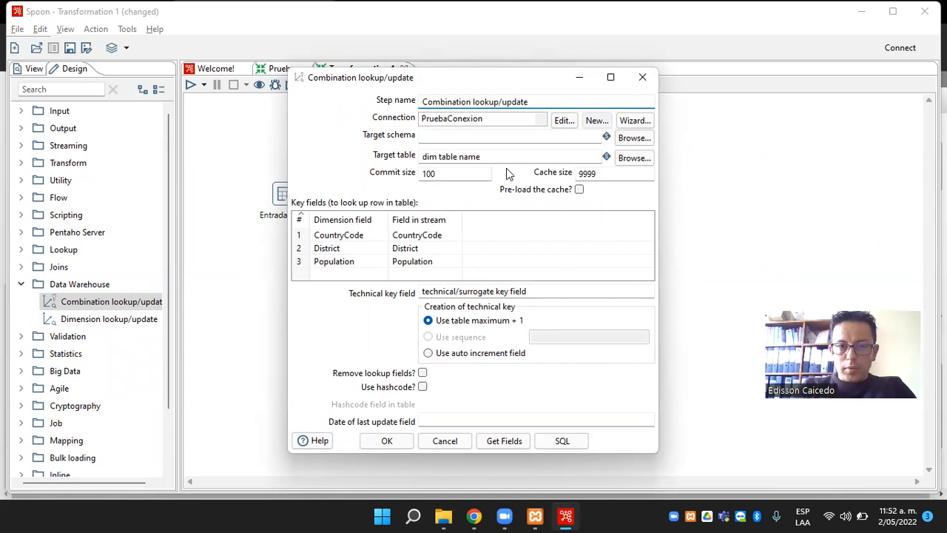
pyautogui.click(592, 124)
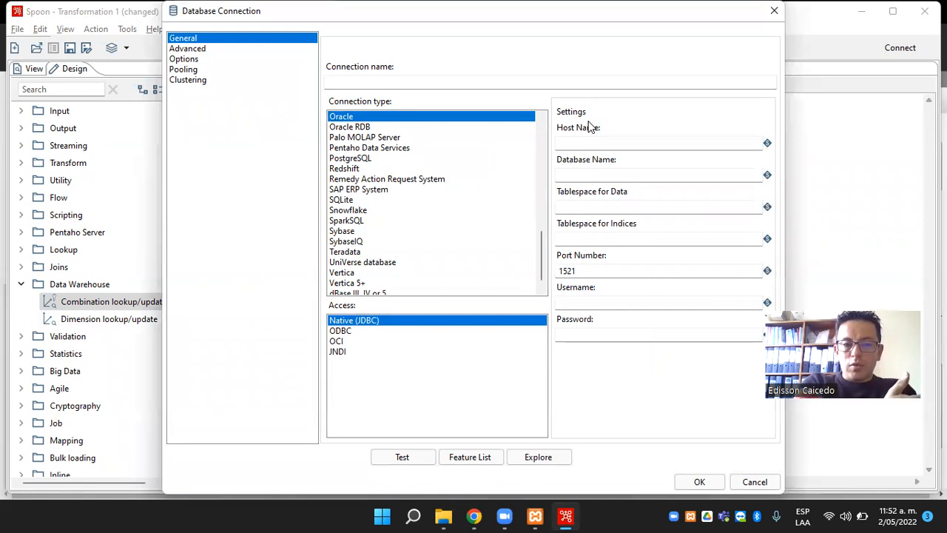
pyautogui.click(391, 80)
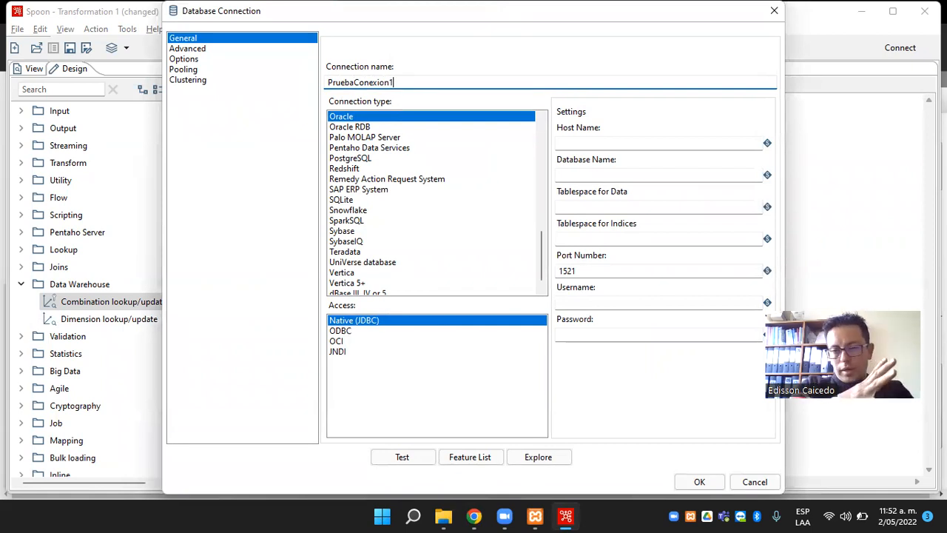
pyautogui.click(570, 143)
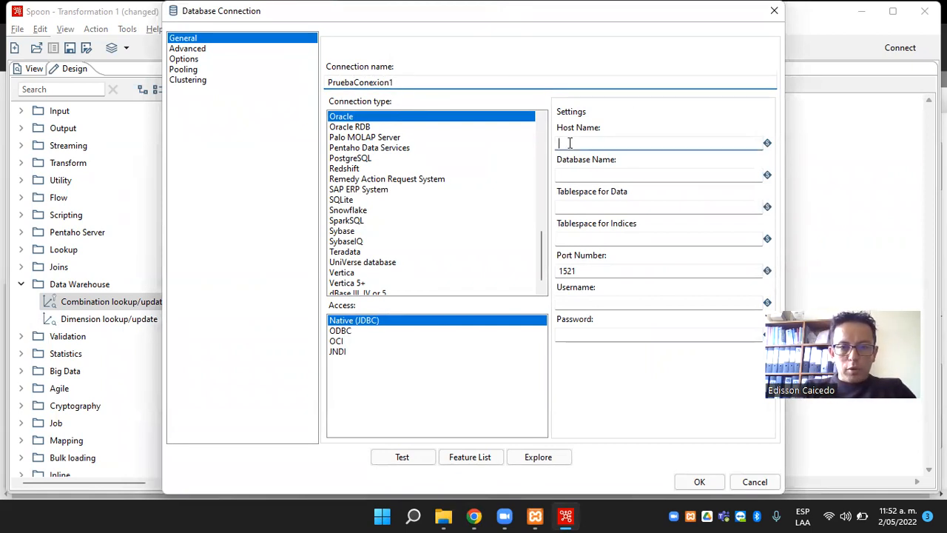
pyautogui.write('local')
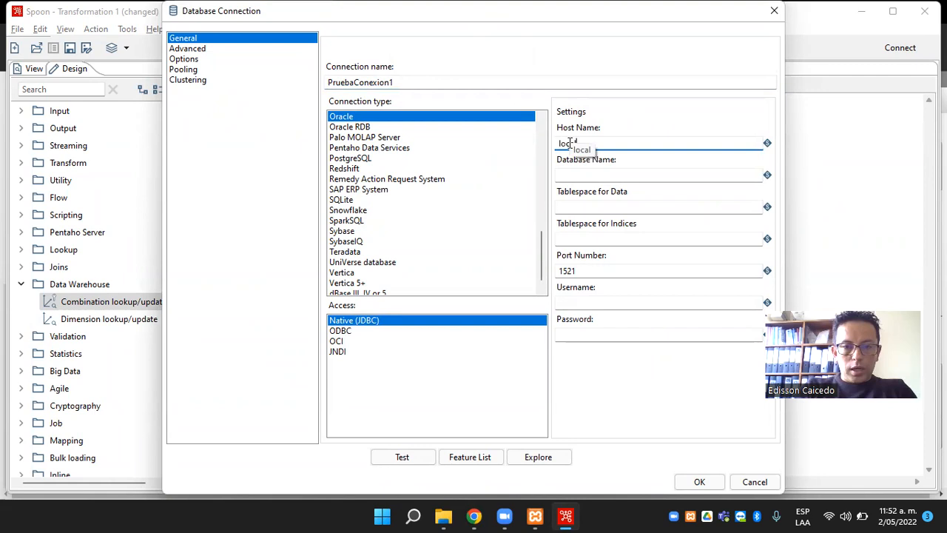
pyautogui.write('host')
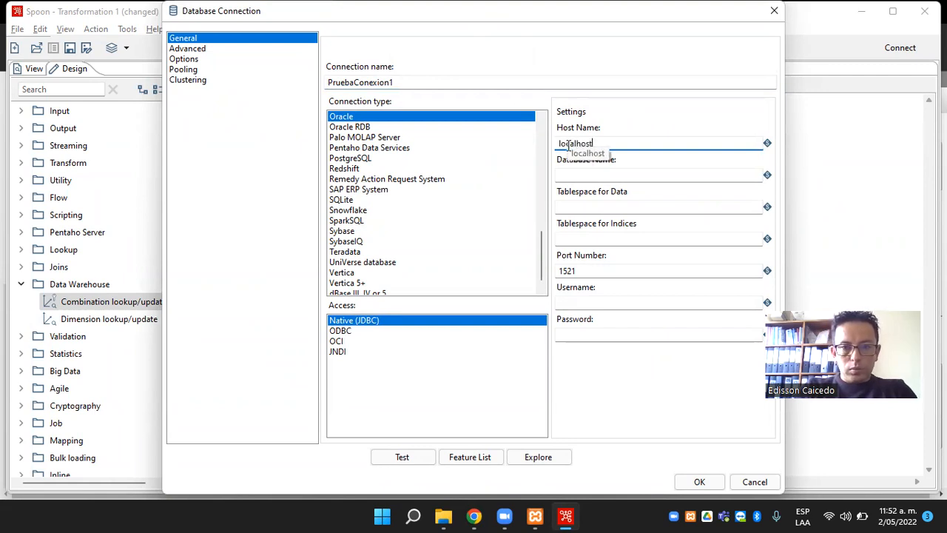
pyautogui.click(562, 178)
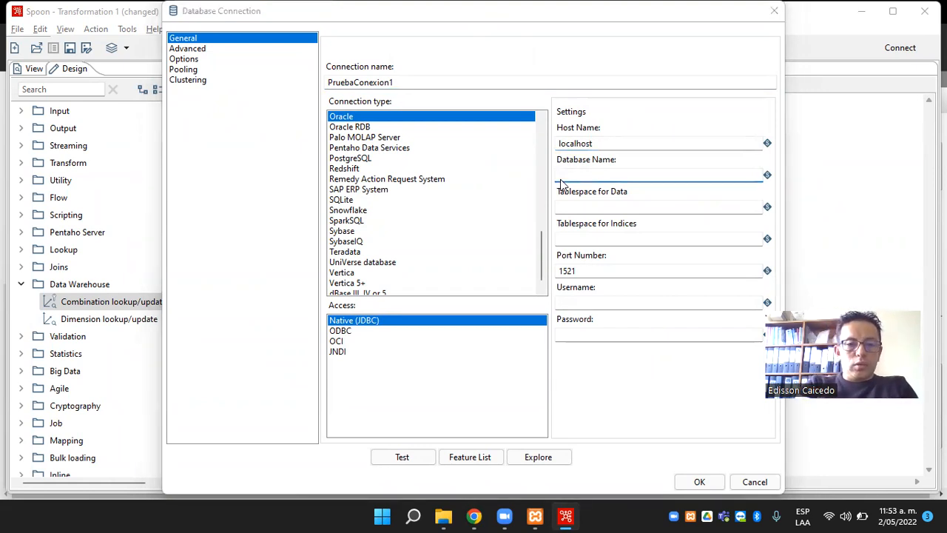
# Switch to phpMyAdmin in the browser, collapse the world database and show the server's list of databases.
pyautogui.hotkey('alt', 'Tab')
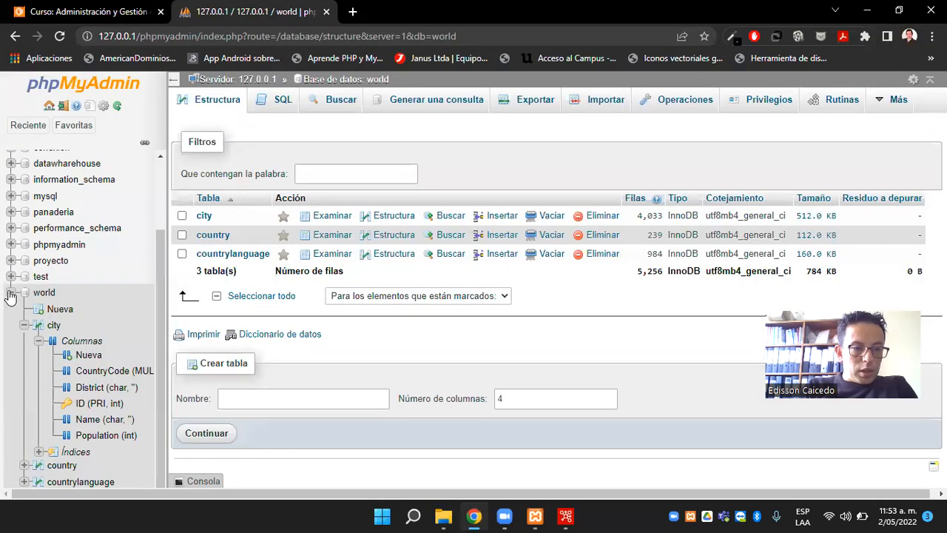
pyautogui.click(11, 293)
pyautogui.click(49, 106)
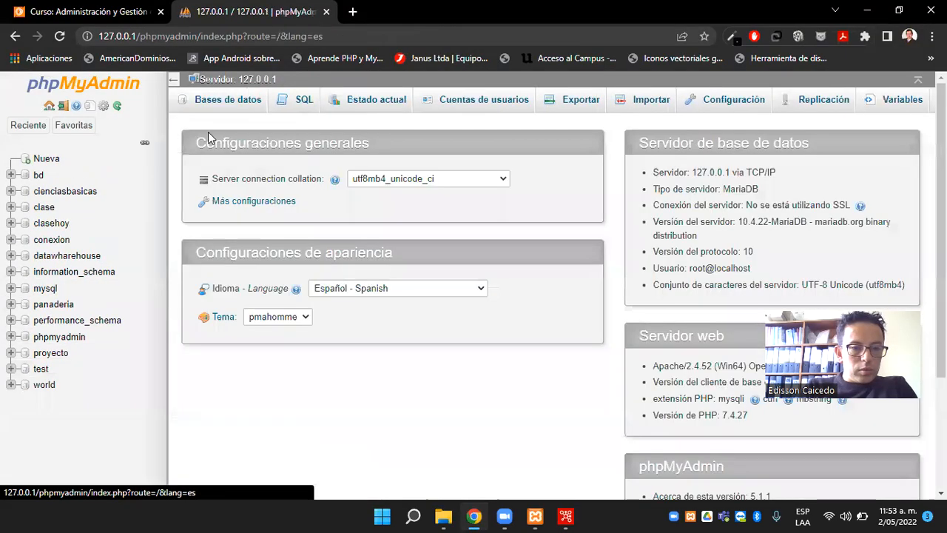
pyautogui.click(301, 100)
pyautogui.click(227, 100)
pyautogui.click(350, 271)
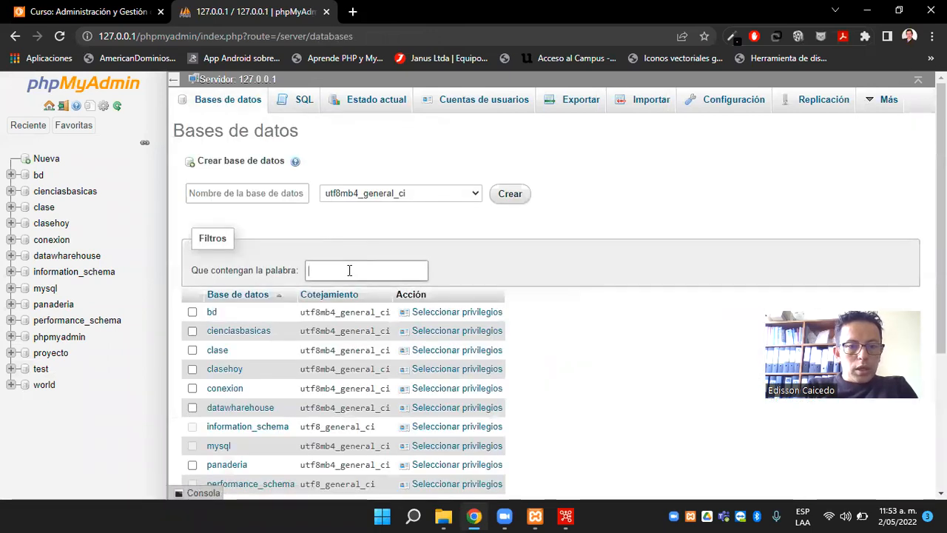
pyautogui.write('pruenacplex')
pyautogui.press('BackSpace')
pyautogui.press('BackSpace')
pyautogui.press('BackSpace')
pyautogui.press('BackSpace')
pyautogui.press('BackSpace')
pyautogui.press('BackSpace')
pyautogui.press('BackSpace')
pyautogui.press('BackSpace')
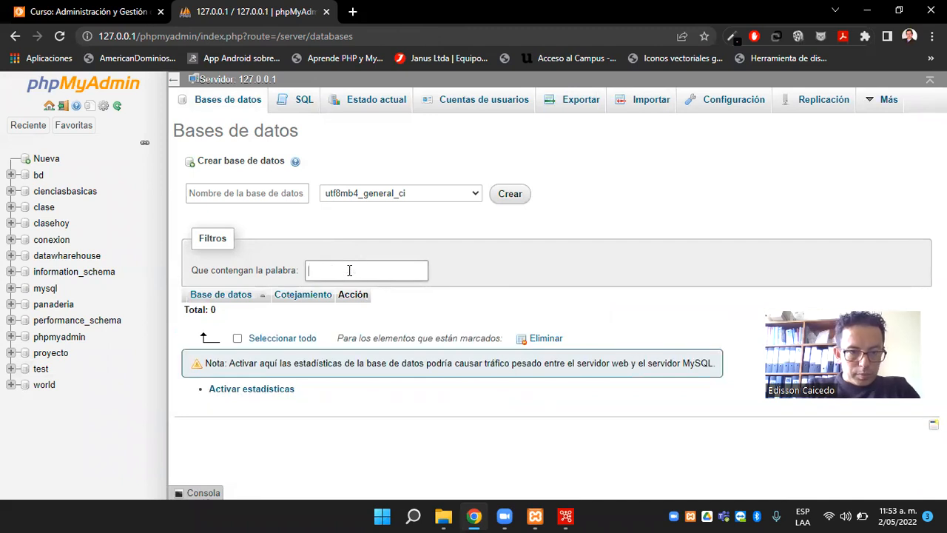
pyautogui.scroll(-2, 260, 287)
pyautogui.scroll(2, 259, 287)
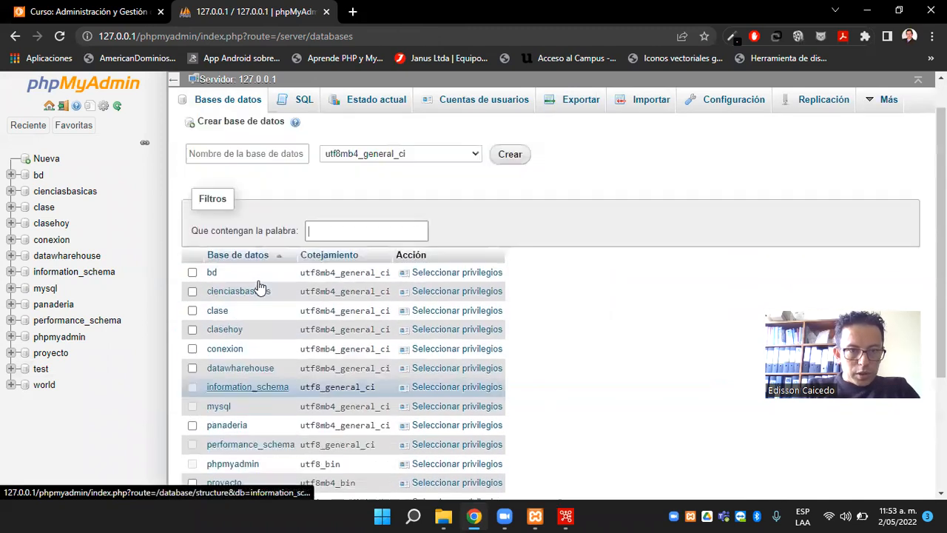
# Create a database named pruebapentaho with the utf8mb4_general_ci collation, copying its name for reuse.
pyautogui.click(250, 194)
pyautogui.write('prueba')
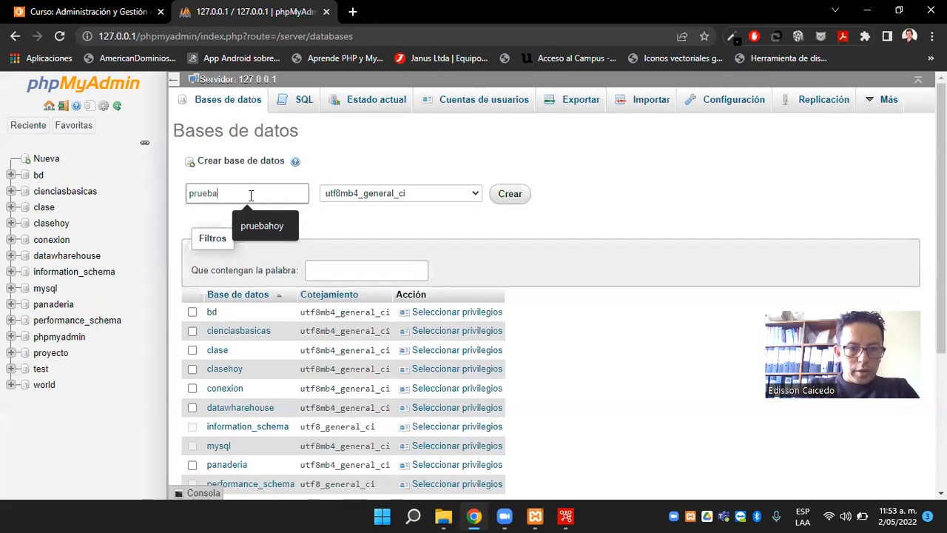
pyautogui.write('penta')
pyautogui.press('BackSpace')
pyautogui.press('BackSpace')
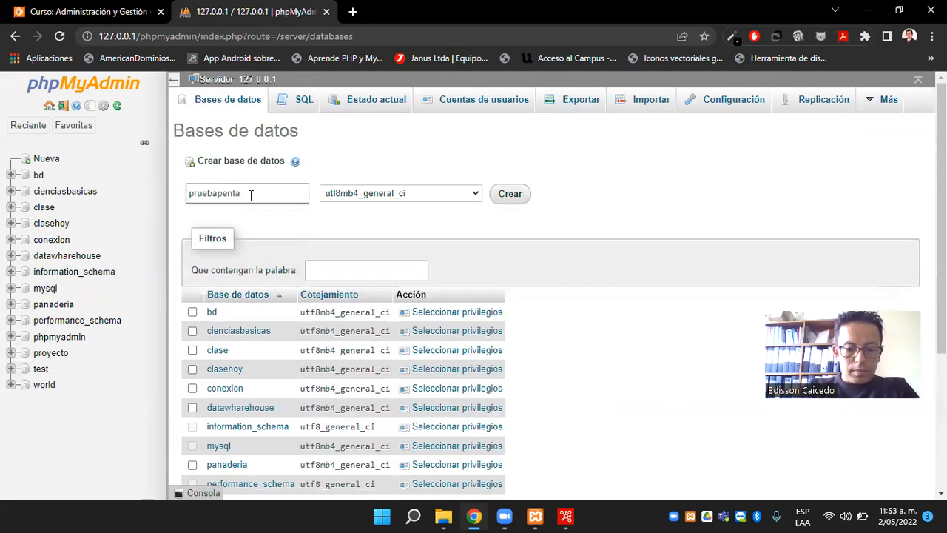
pyautogui.doubleClick(251, 195)
pyautogui.hotkey('ctrl', 'c')
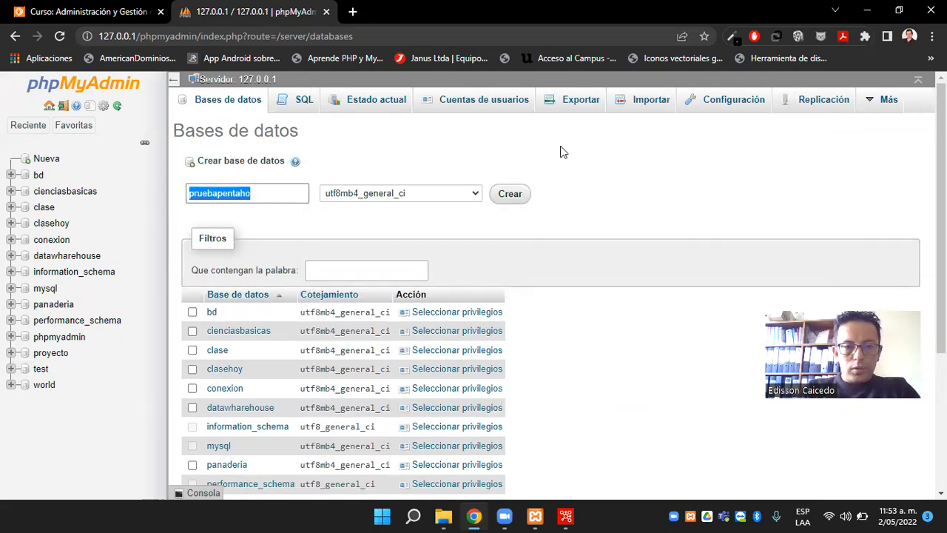
pyautogui.click(509, 198)
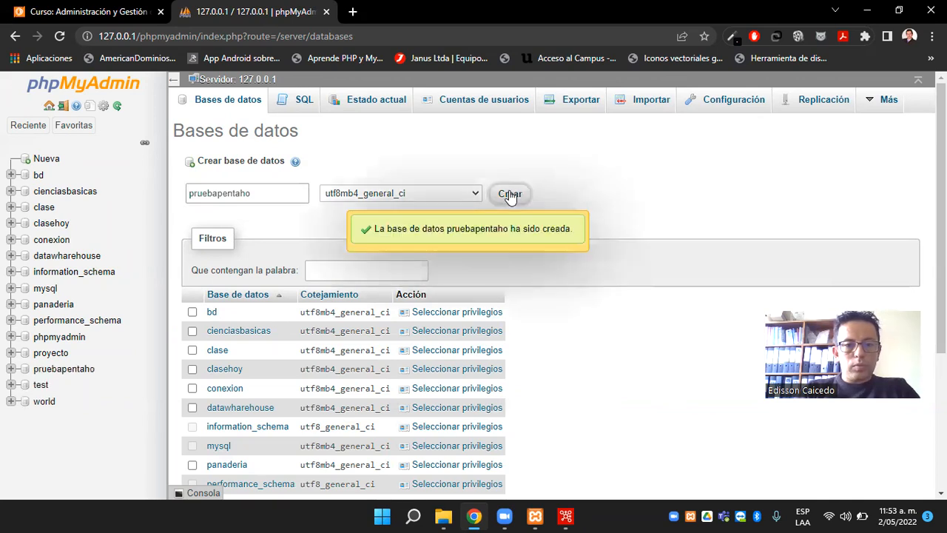
# Switch back to Spoon and complete the connection with database name pruebapentaho, connection type MySQL and username root.
pyautogui.hotkey('alt', 'Tab')
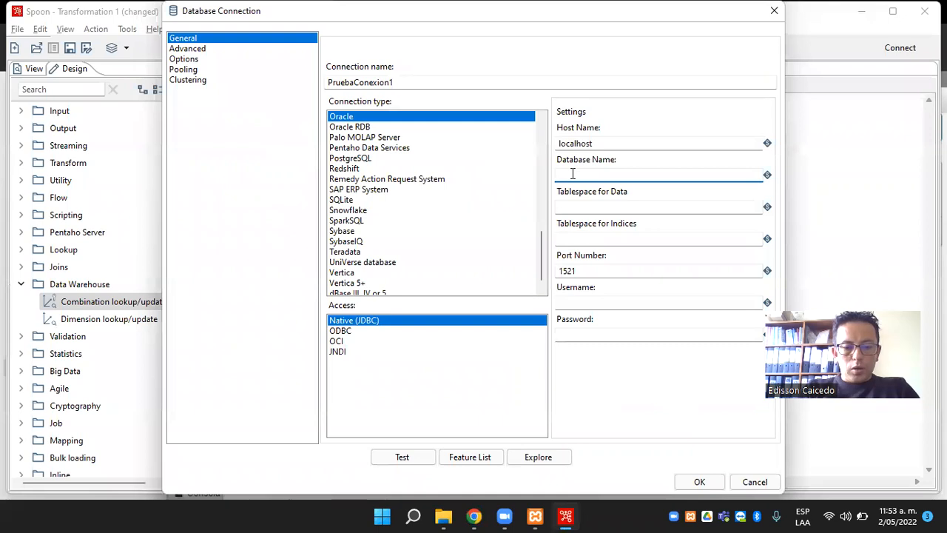
pyautogui.hotkey('ctrl', 'v')
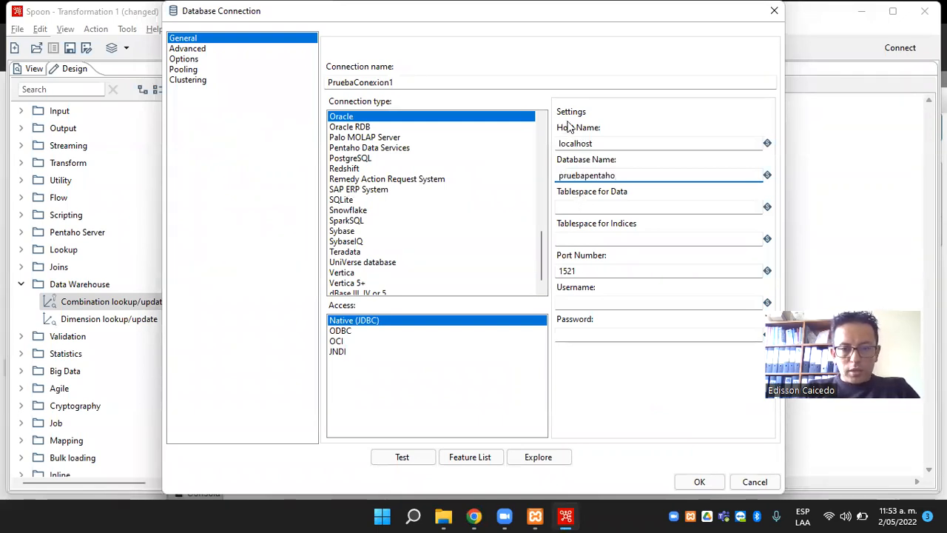
pyautogui.scroll(2, 390, 213)
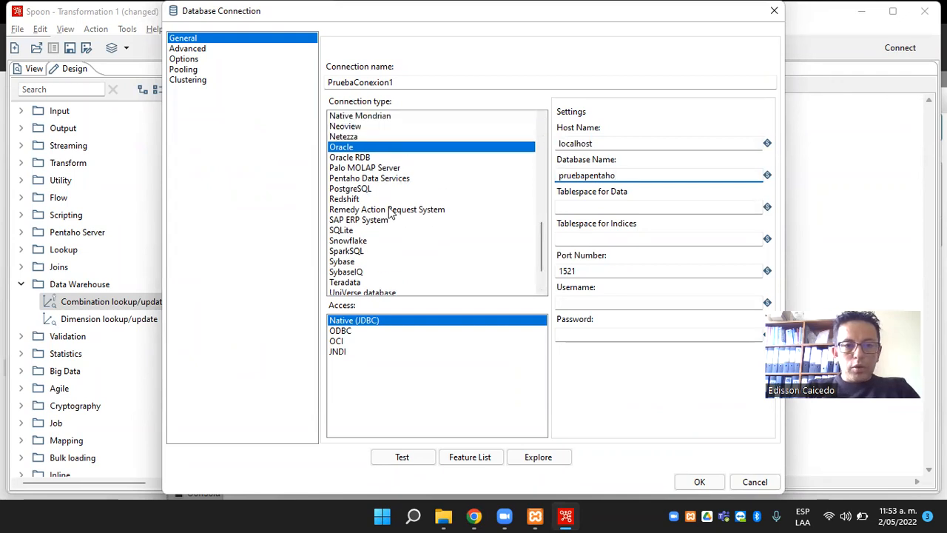
pyautogui.scroll(2, 391, 213)
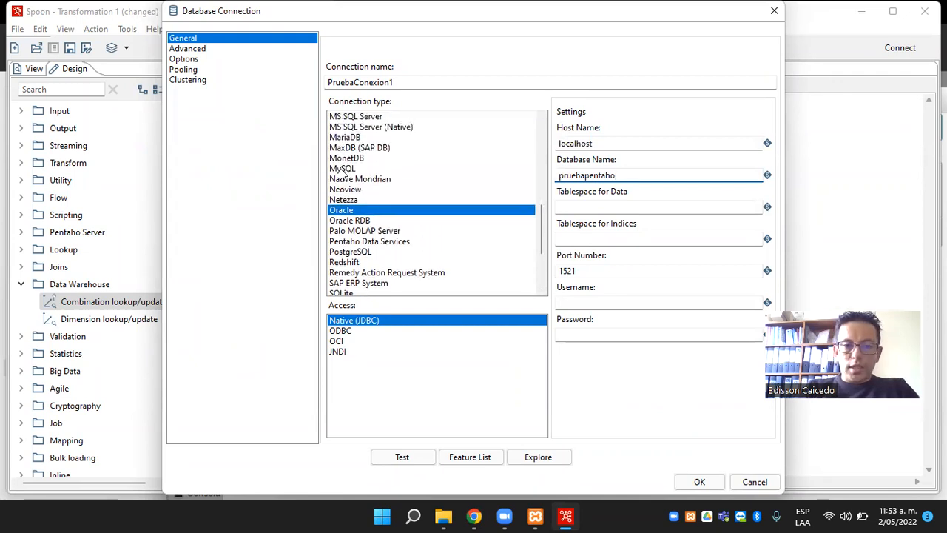
pyautogui.click(343, 169)
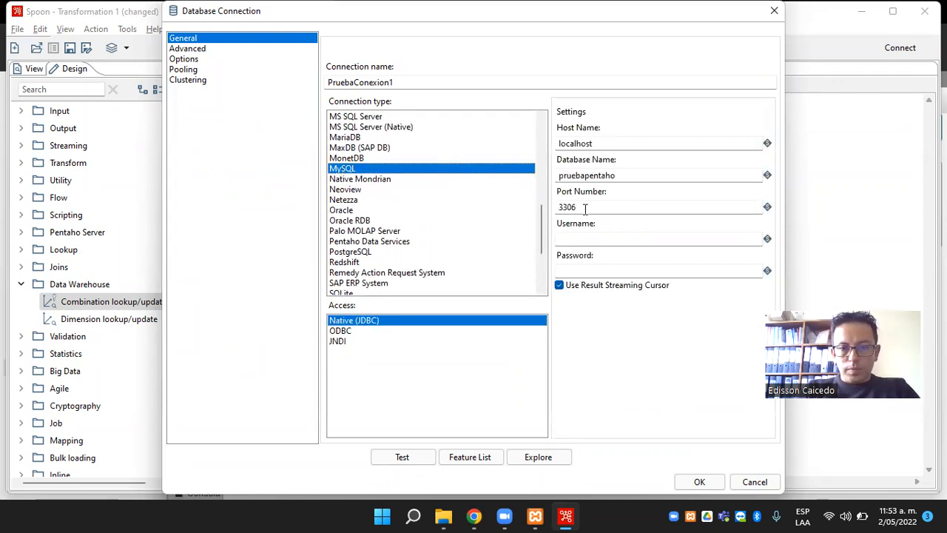
pyautogui.click(584, 236)
pyautogui.write('root')
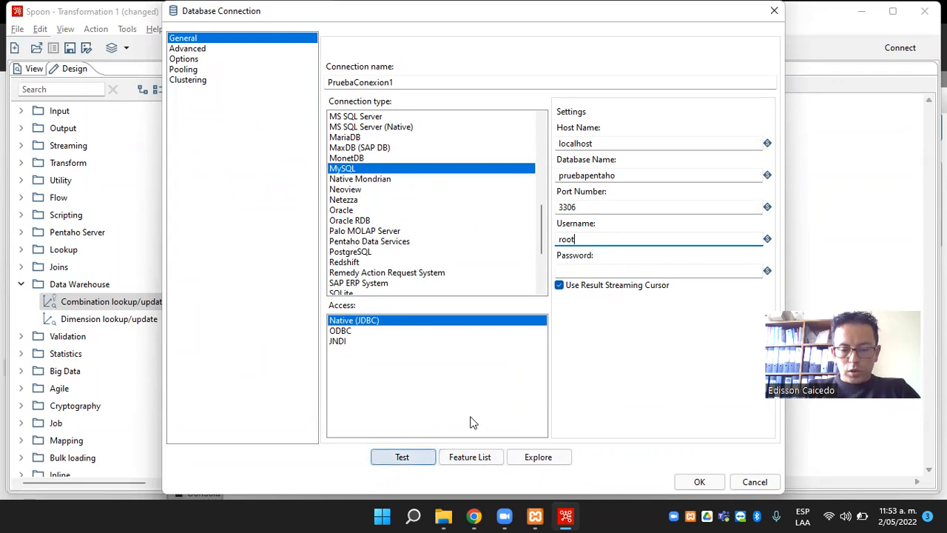
# Test the PruebaConexion1 connection and save it for the Combination lookup/update step.
pyautogui.click(403, 457)
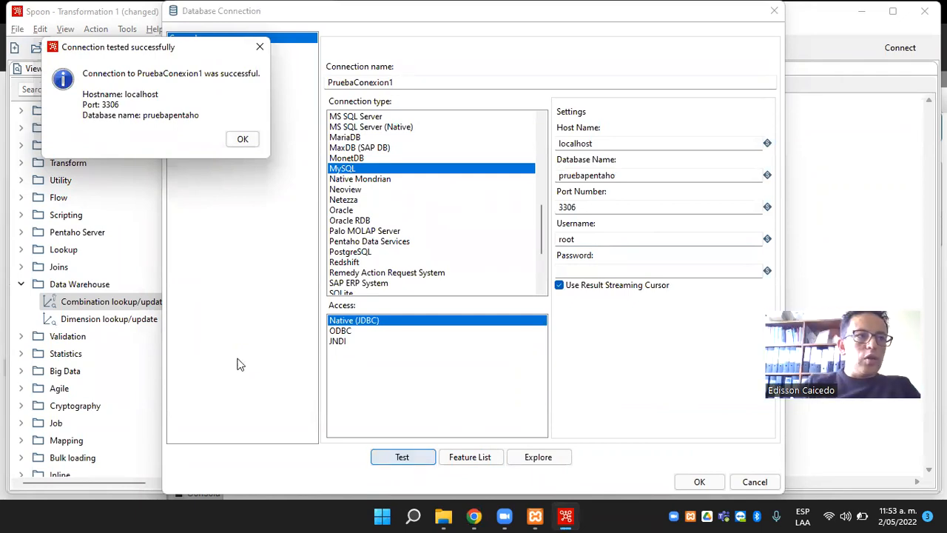
pyautogui.click(243, 139)
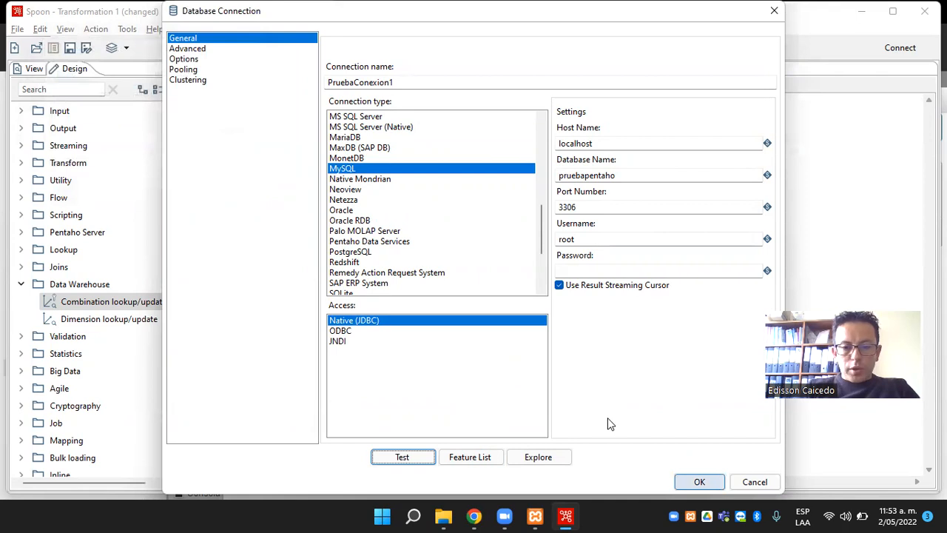
pyautogui.press('Return')
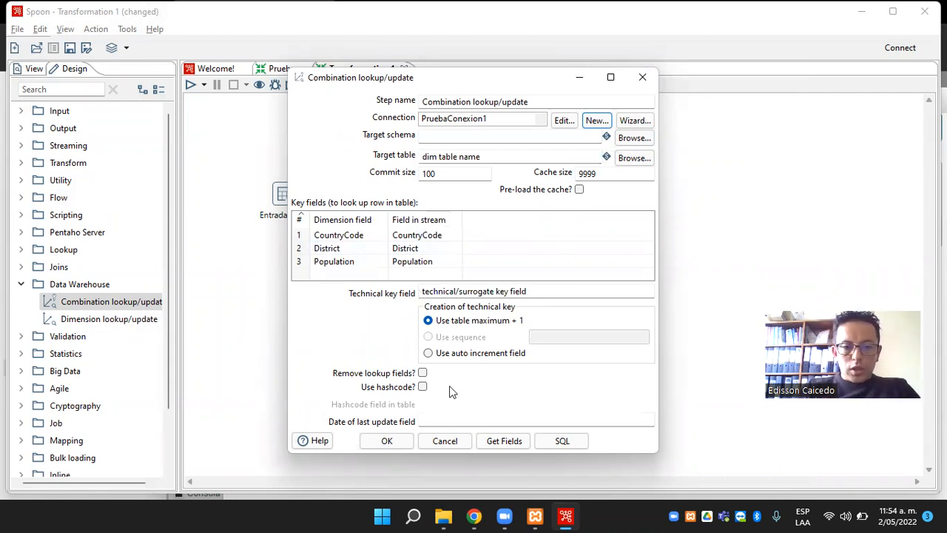
# Try to execute the selected part of the SQL that creates the "dim table name" table, and close the results and SQL editor.
pyautogui.click(561, 440)
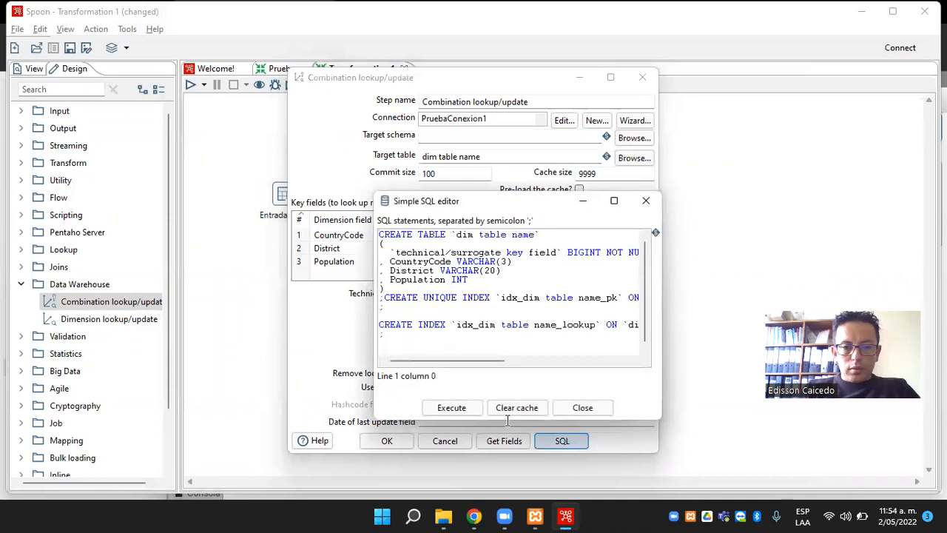
pyautogui.moveTo(386, 236); pyautogui.dragTo(559, 333)
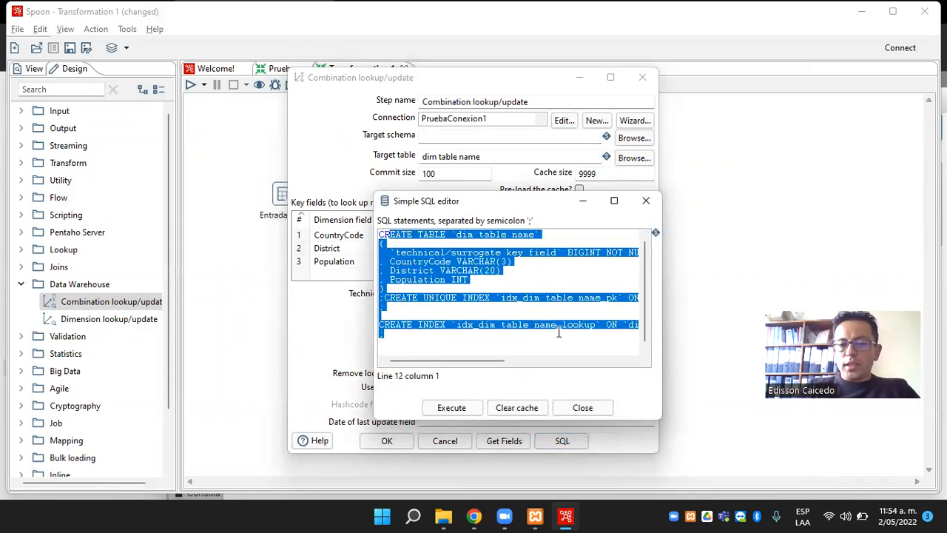
pyautogui.click(455, 407)
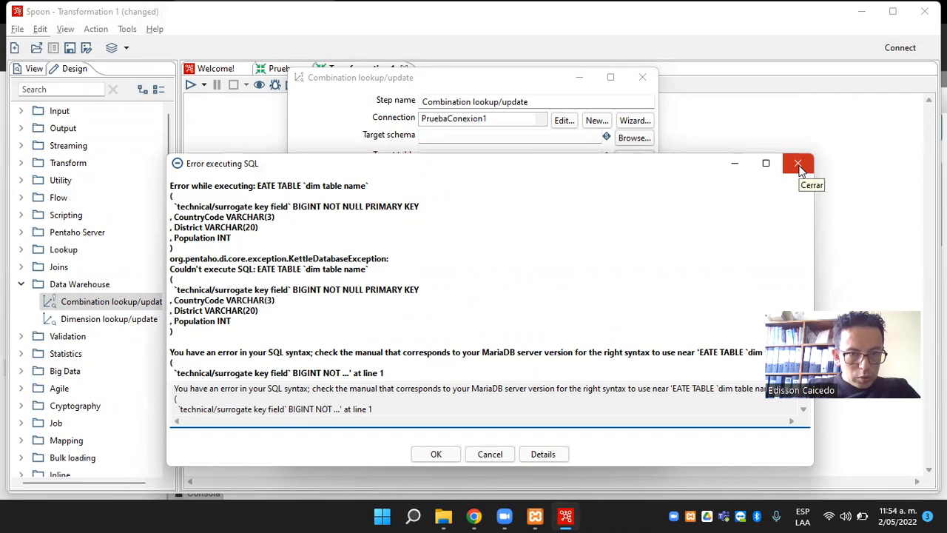
pyautogui.click(798, 163)
pyautogui.click(797, 163)
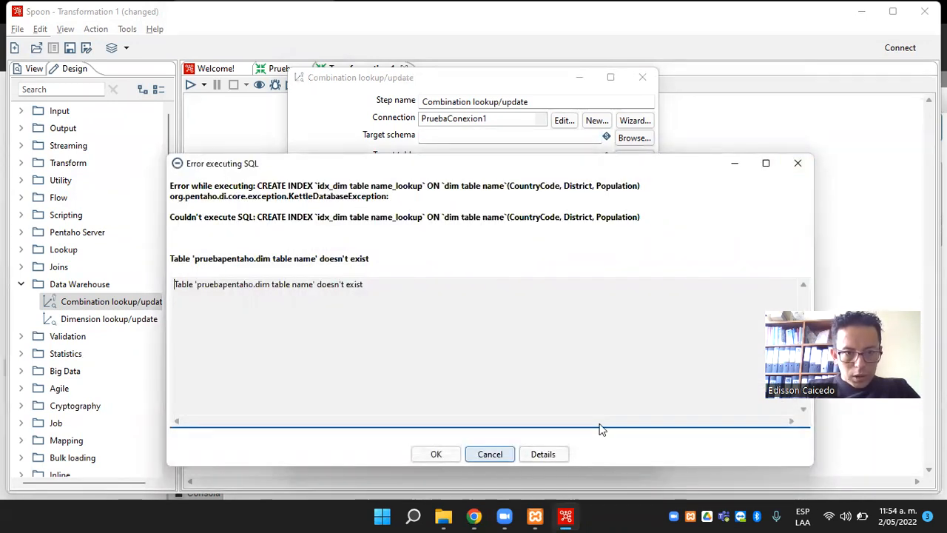
pyautogui.click(490, 454)
pyautogui.click(487, 422)
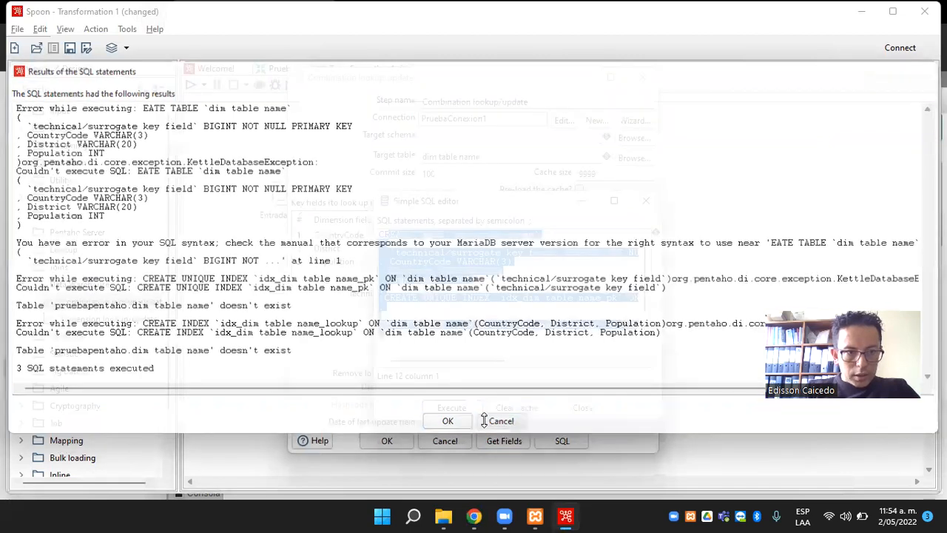
pyautogui.click(577, 407)
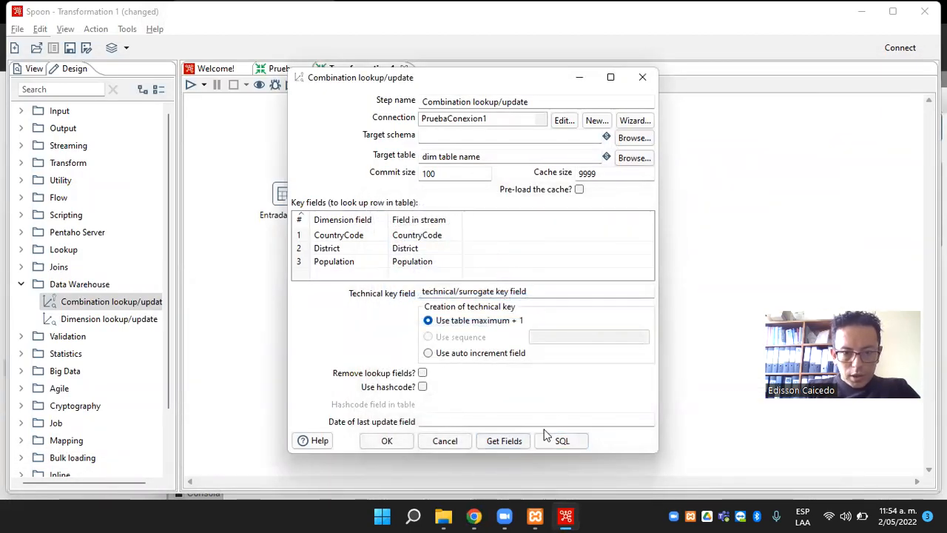
# Confirm the Combination lookup/update settings, then replace the step with a new Combination lookup/update beside EntradaDatos.
pyautogui.click(387, 441)
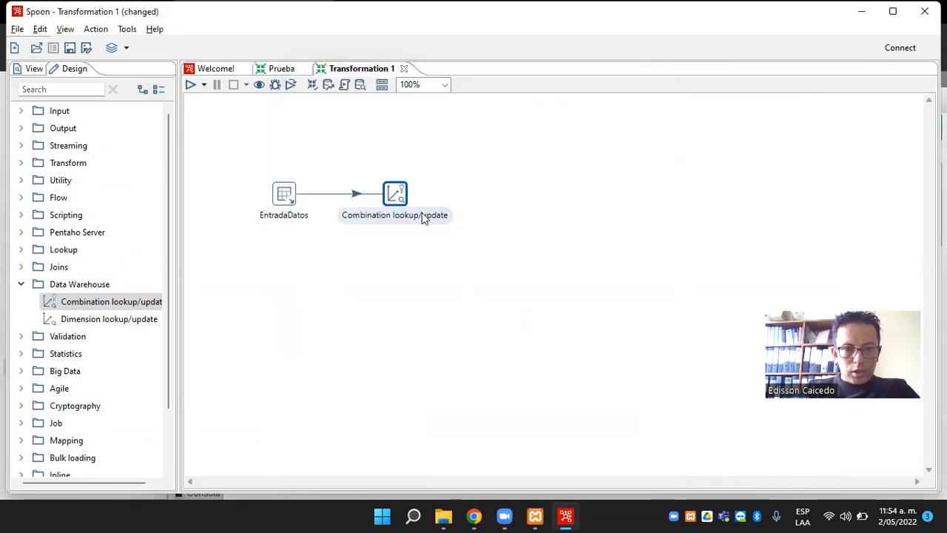
pyautogui.rightClick(395, 194)
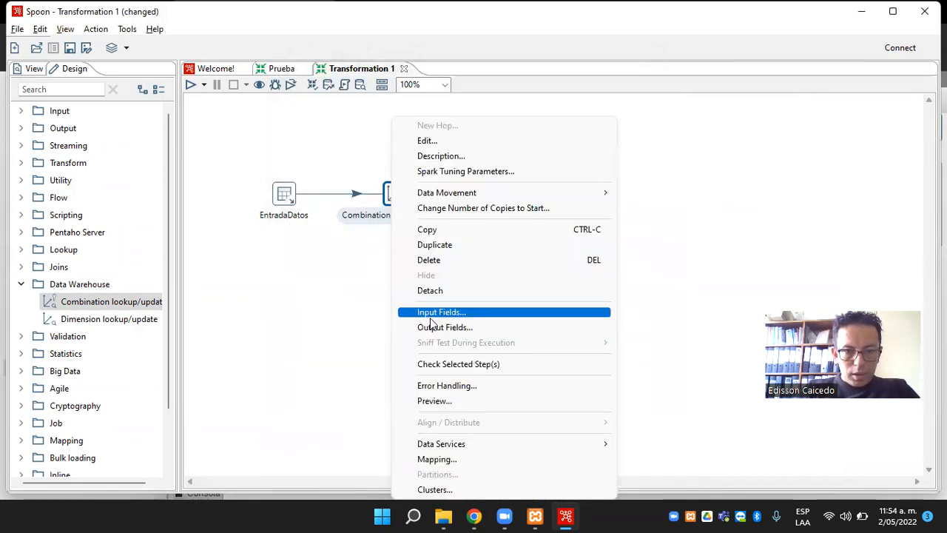
pyautogui.click(448, 259)
pyautogui.moveTo(132, 303); pyautogui.dragTo(383, 206)
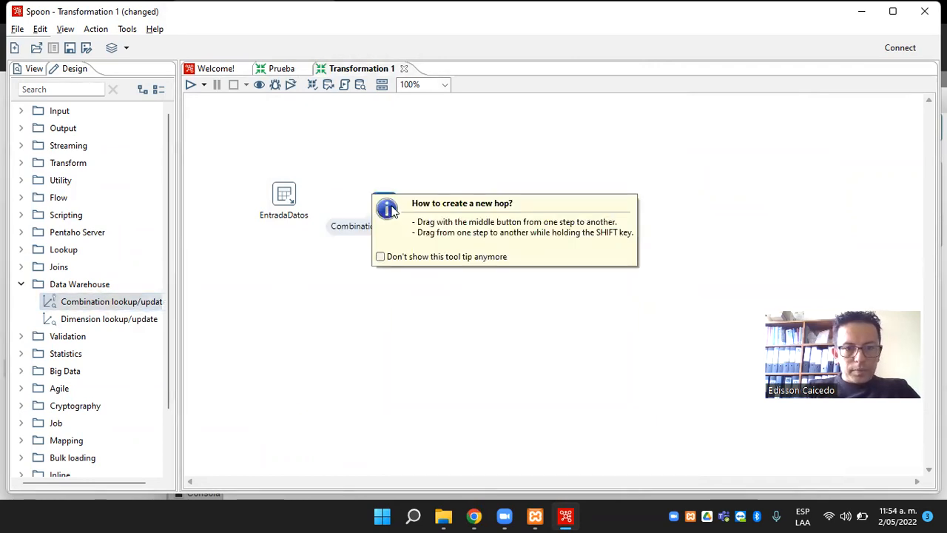
# Try to get the key fields and generate the table SQL for the new lookup step using connection PruebaConexion1.
pyautogui.doubleClick(385, 203)
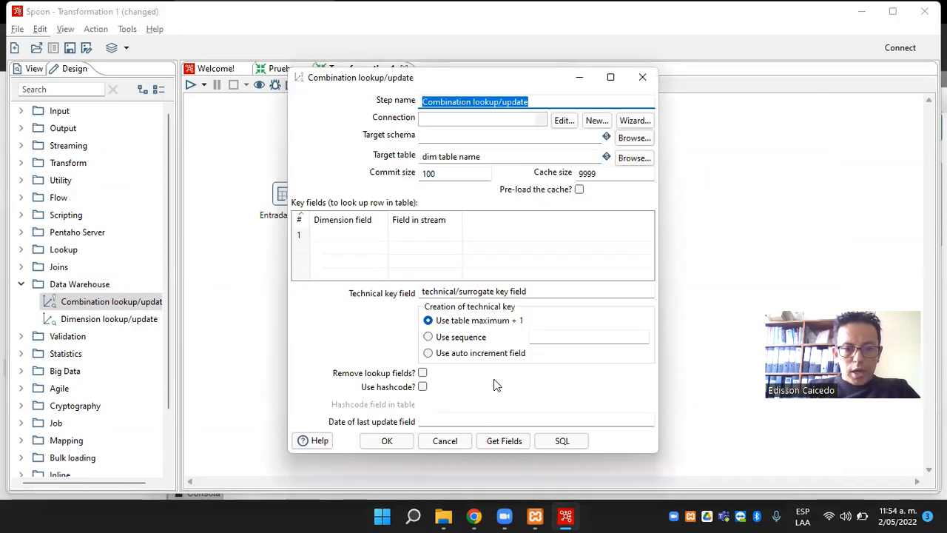
pyautogui.click(490, 441)
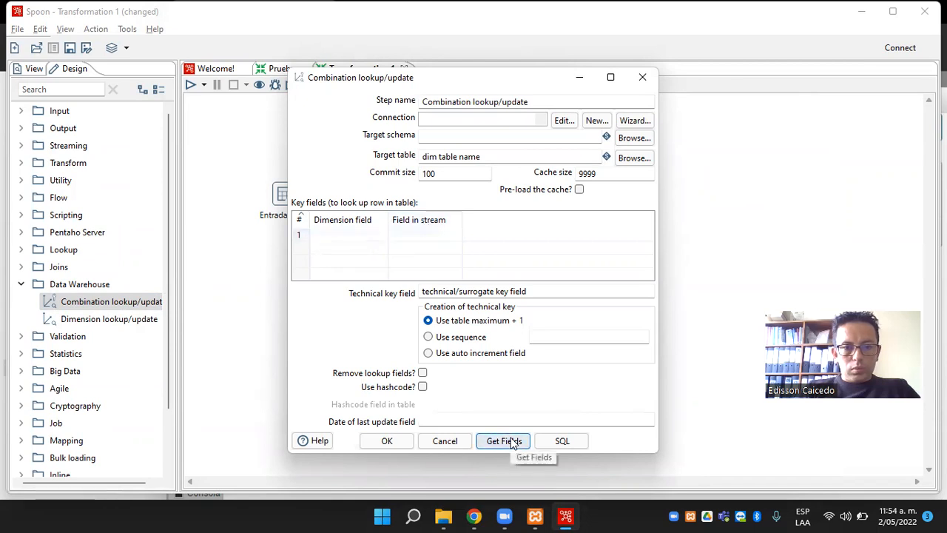
pyautogui.click(540, 123)
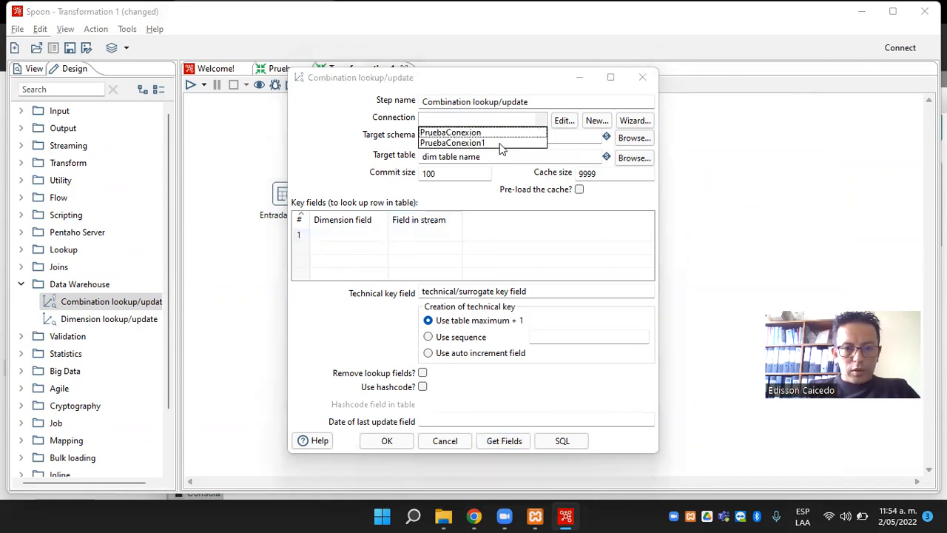
pyautogui.click(502, 142)
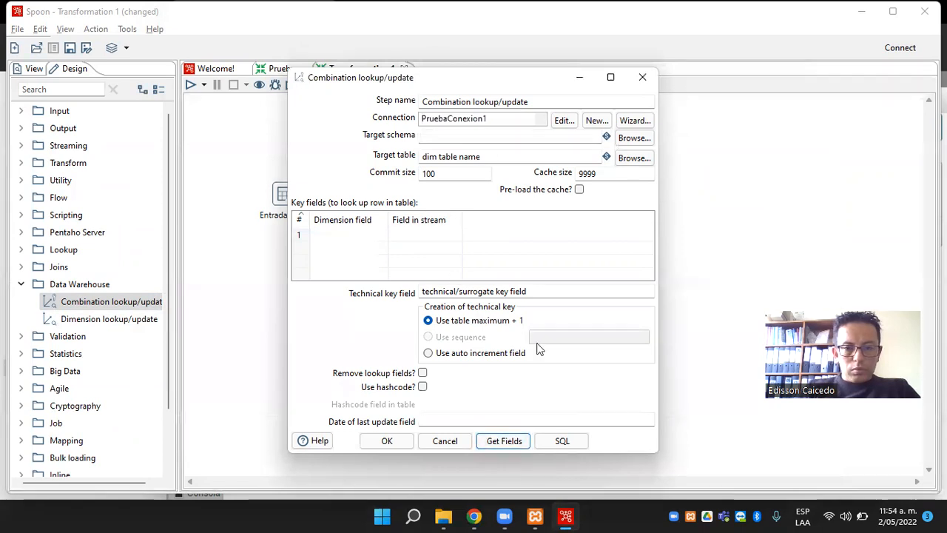
pyautogui.click(560, 440)
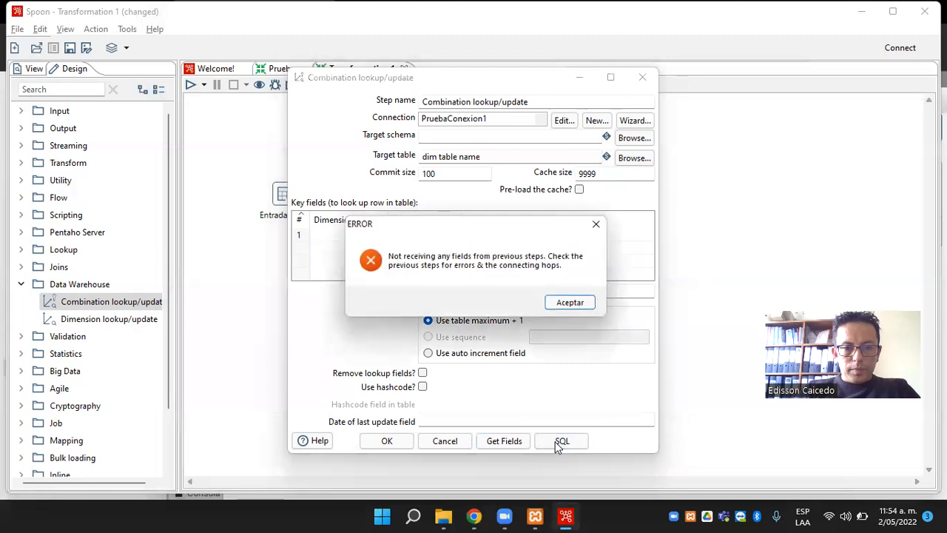
pyautogui.click(568, 302)
# Browse the schemas and tables that PruebaConexion1 offers as the lookup step's target.
pyautogui.click(544, 119)
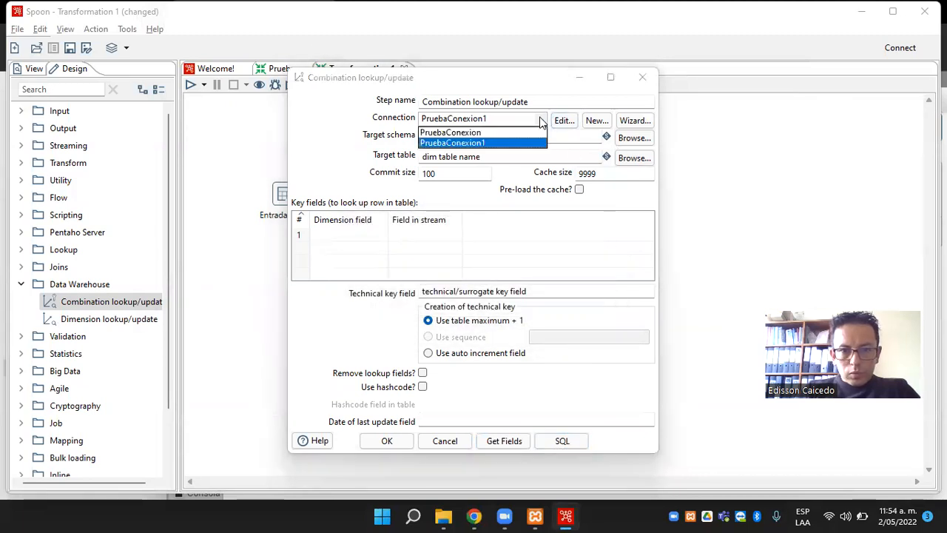
pyautogui.click(565, 104)
pyautogui.click(627, 140)
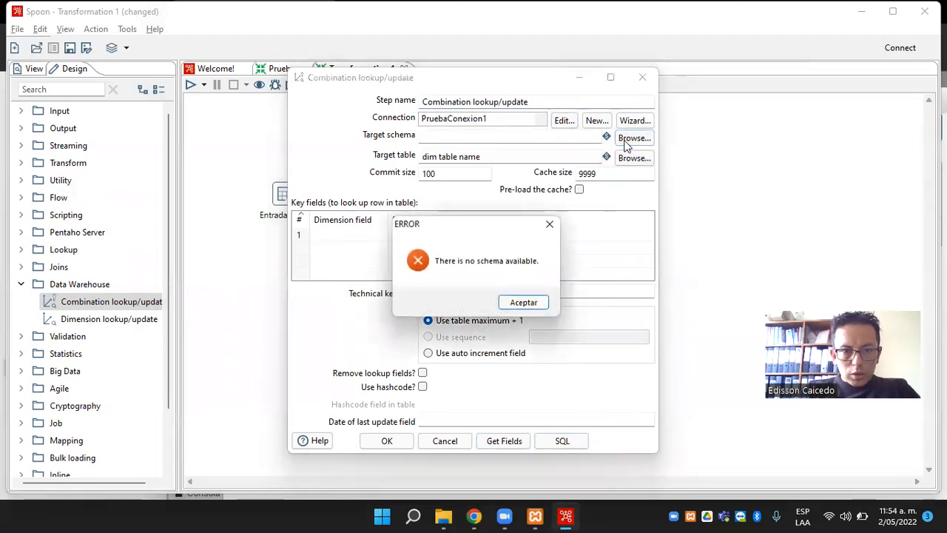
pyautogui.click(523, 303)
pyautogui.click(627, 158)
pyautogui.click(282, 165)
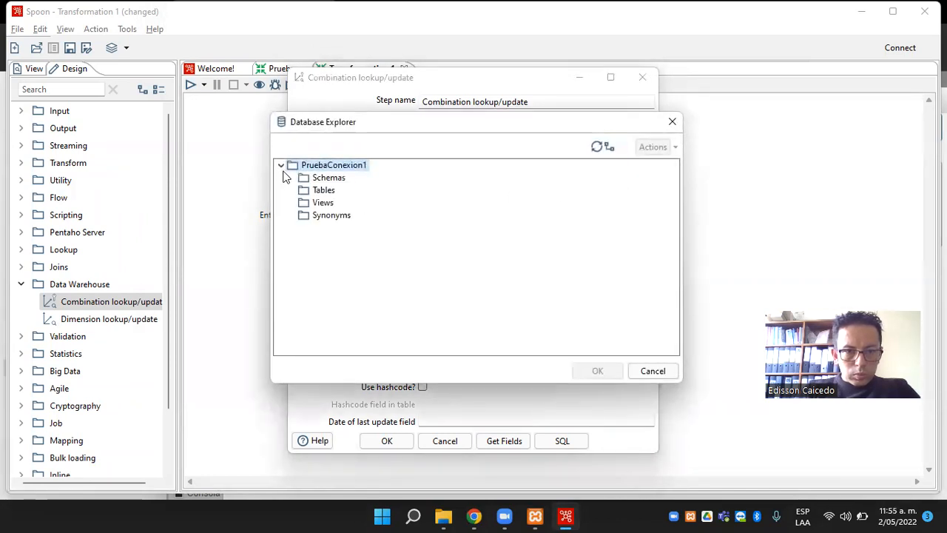
pyautogui.click(671, 122)
pyautogui.click(346, 235)
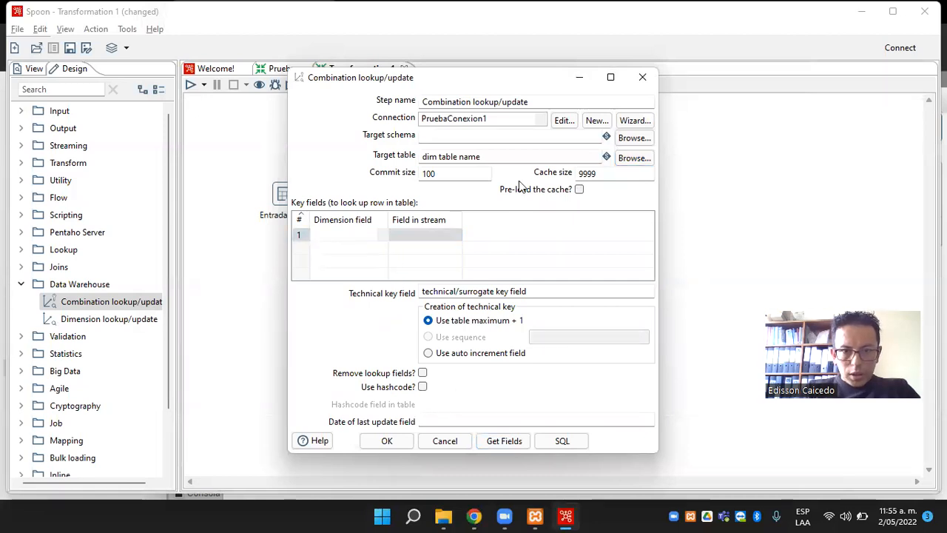
# Try the PruebaConexion connection, return to PruebaConexion1, retry generating the SQL, and discard the lookup step's settings.
pyautogui.click(538, 125)
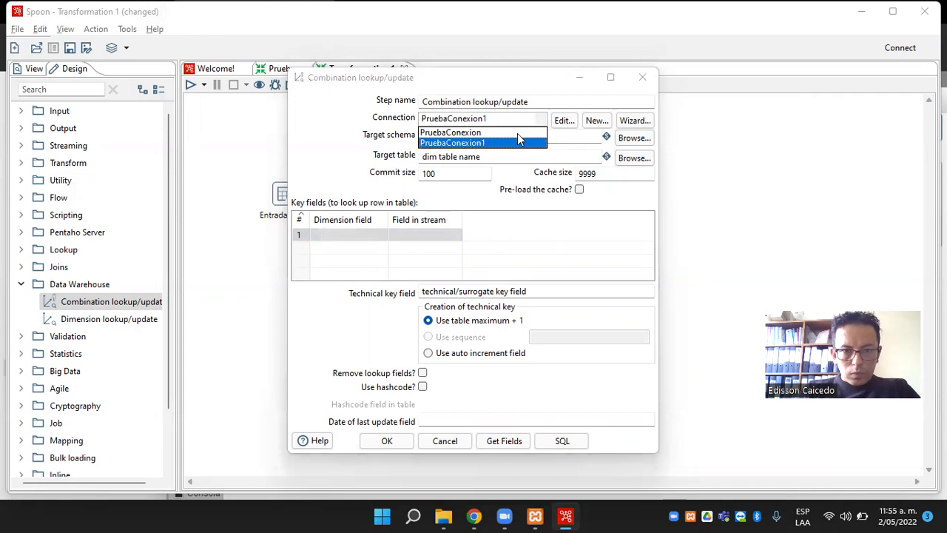
pyautogui.click(517, 132)
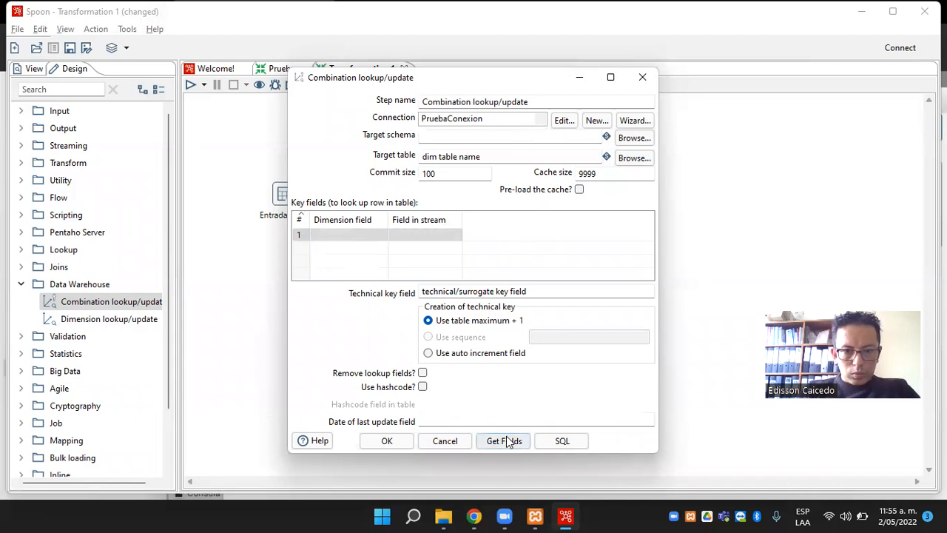
pyautogui.click(396, 235)
pyautogui.click(396, 236)
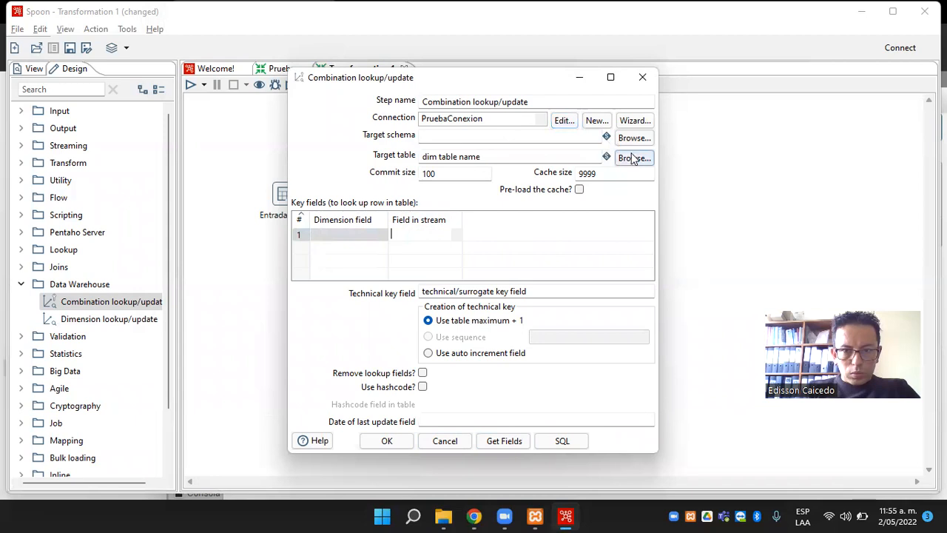
pyautogui.click(524, 119)
pyautogui.click(510, 141)
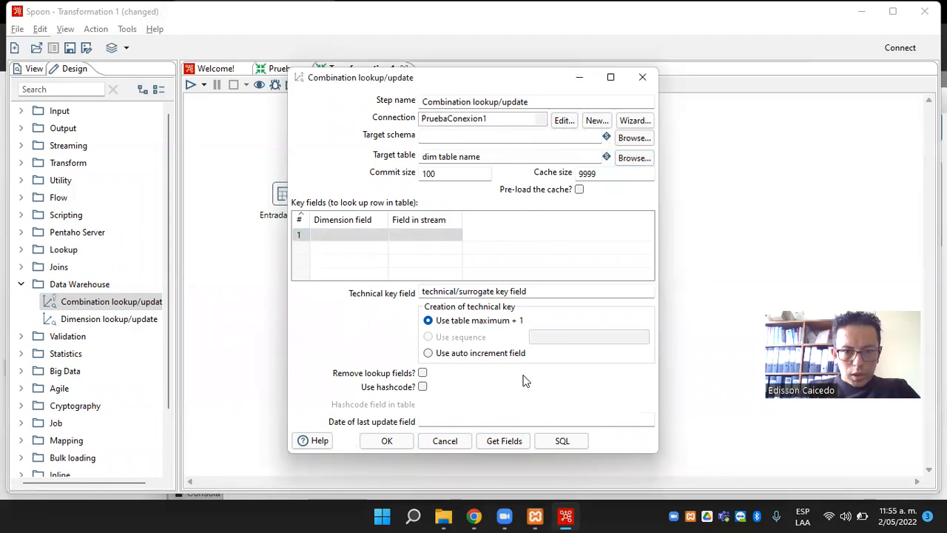
pyautogui.click(562, 442)
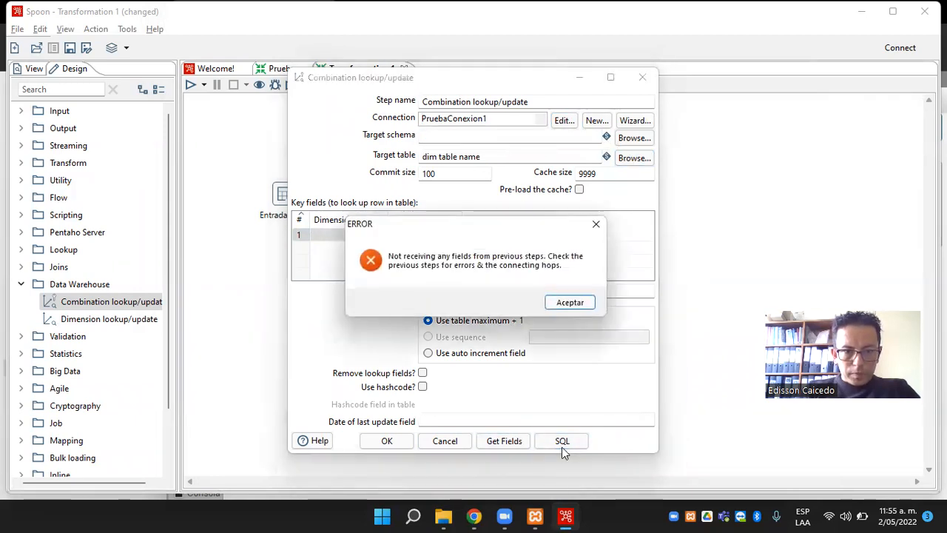
pyautogui.click(573, 305)
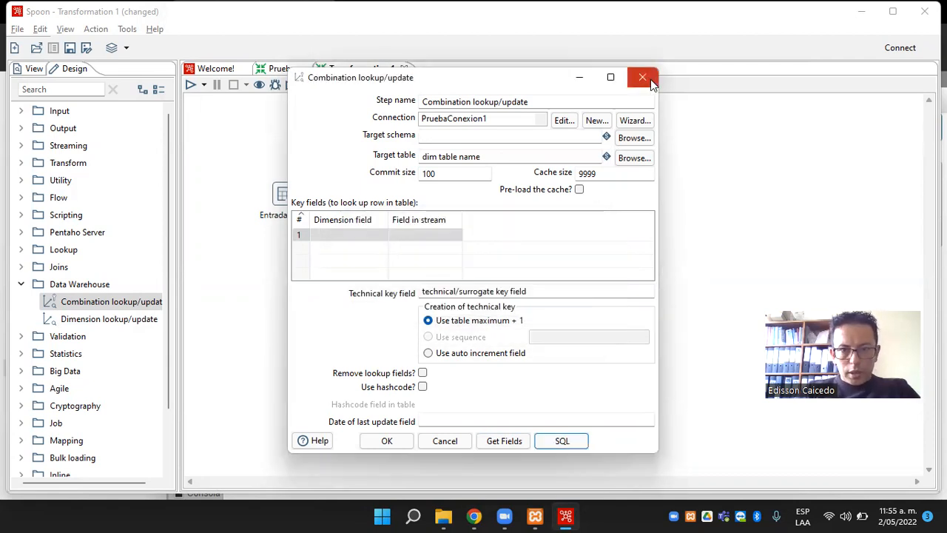
pyautogui.click(643, 77)
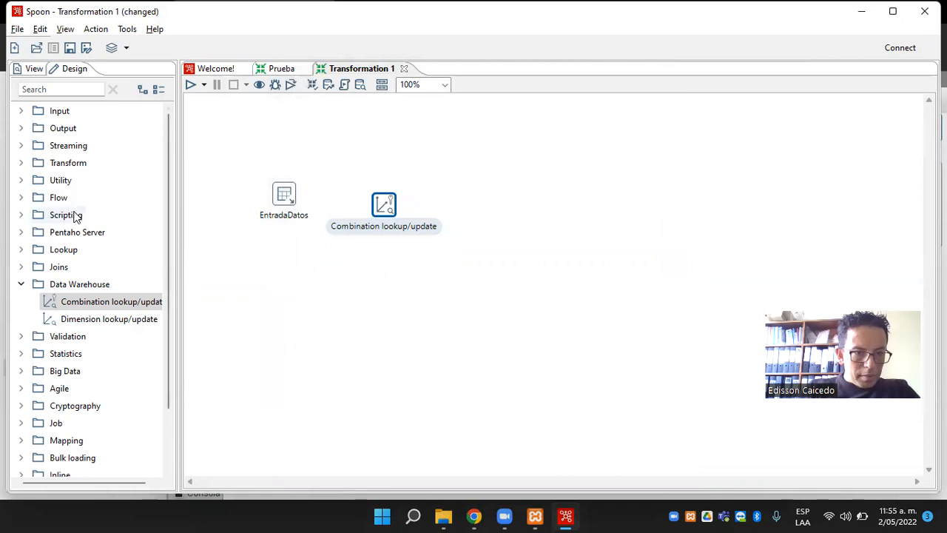
# Connect EntradaDatos to the Combination lookup/update step with a hop.
pyautogui.click(289, 199)
pyautogui.moveTo(305, 238); pyautogui.dragTo(425, 198)
# Set the lookup step's connection to PruebaConexion1 and get CountryCode, District and Population as key fields.
pyautogui.doubleClick(426, 198)
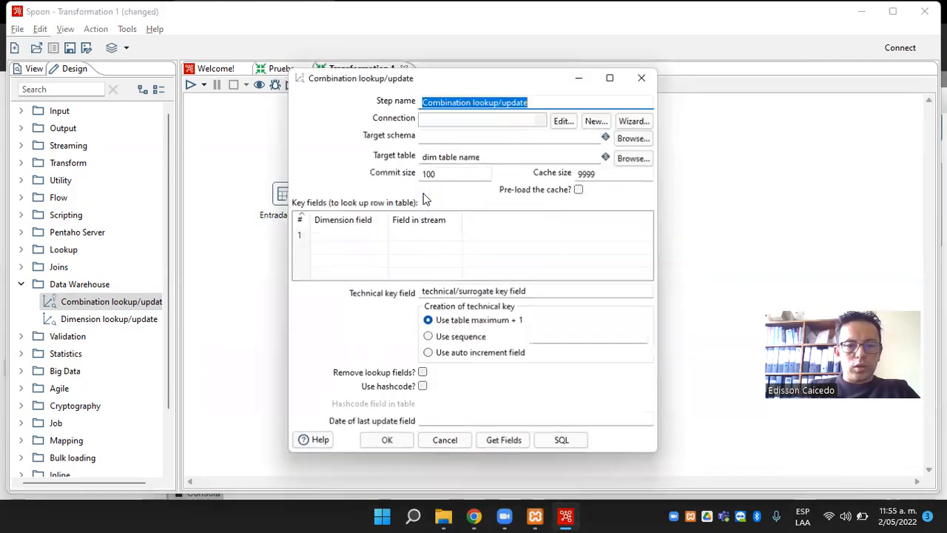
pyautogui.click(543, 122)
pyautogui.click(516, 144)
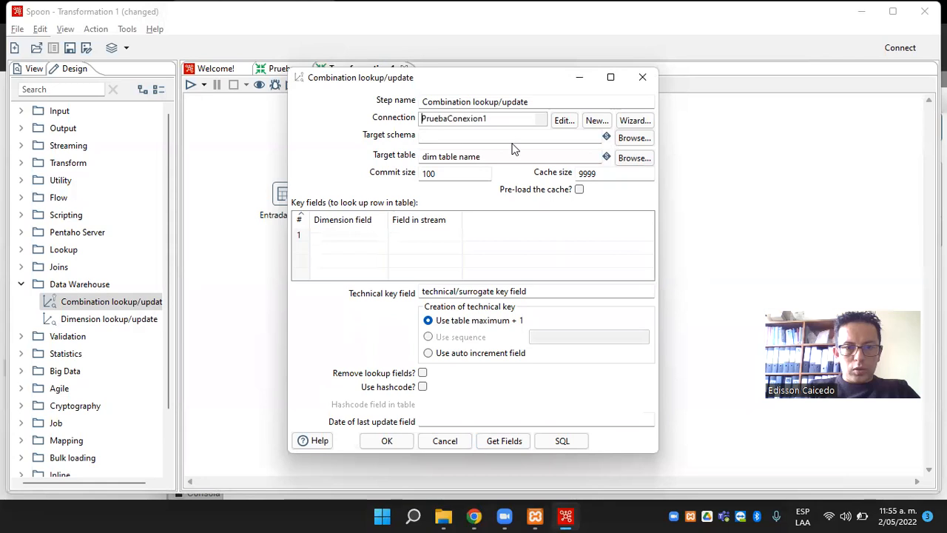
pyautogui.click(494, 443)
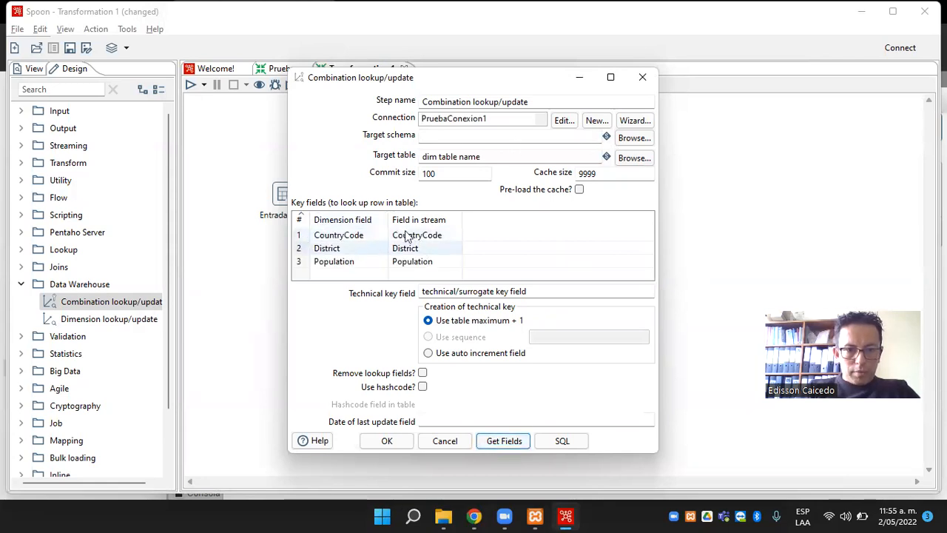
# Generate and execute the SQL that creates "dim table name" with its indexes, and save the lookup step's settings.
pyautogui.click(561, 441)
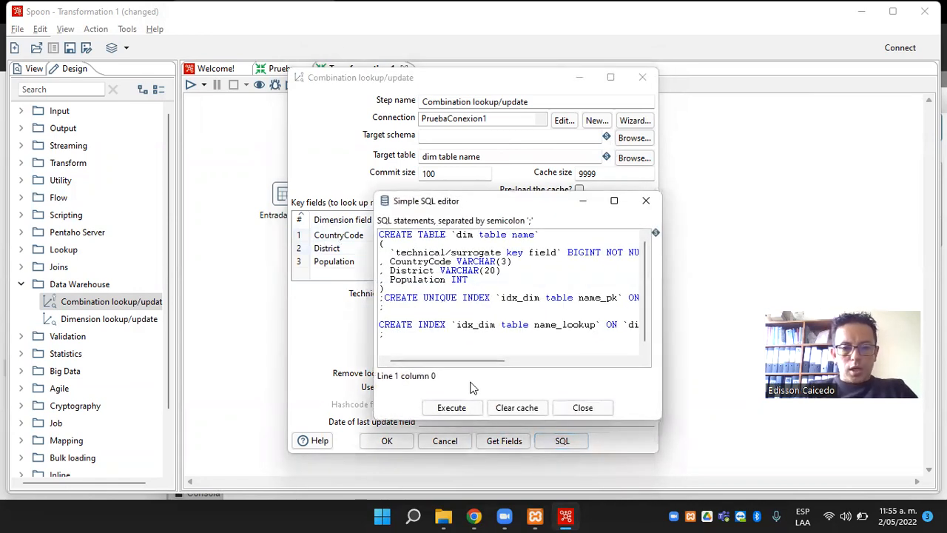
pyautogui.click(452, 408)
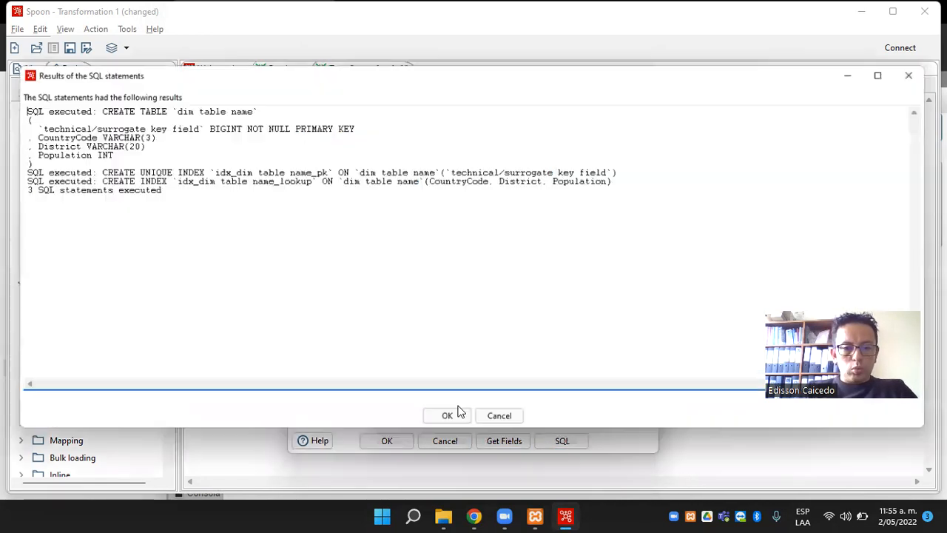
pyautogui.click(449, 422)
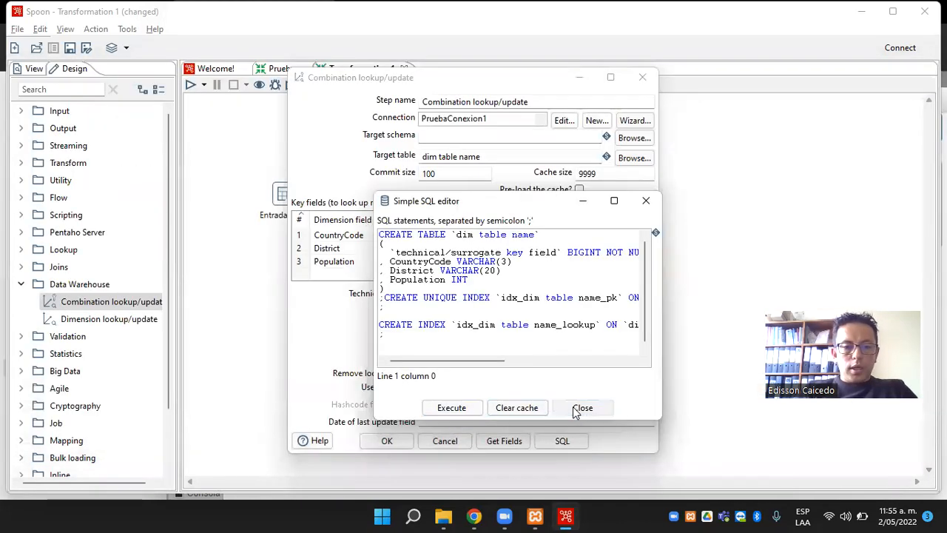
pyautogui.click(579, 409)
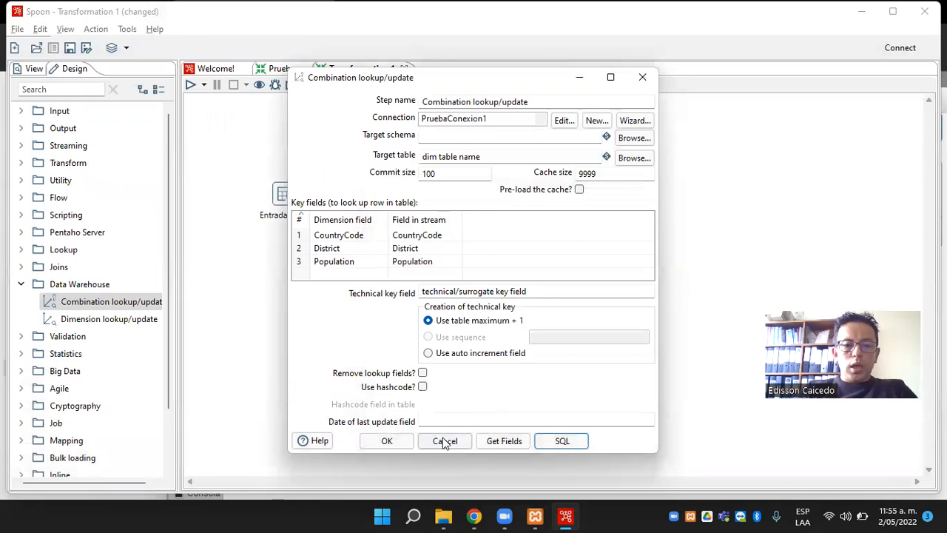
pyautogui.click(393, 442)
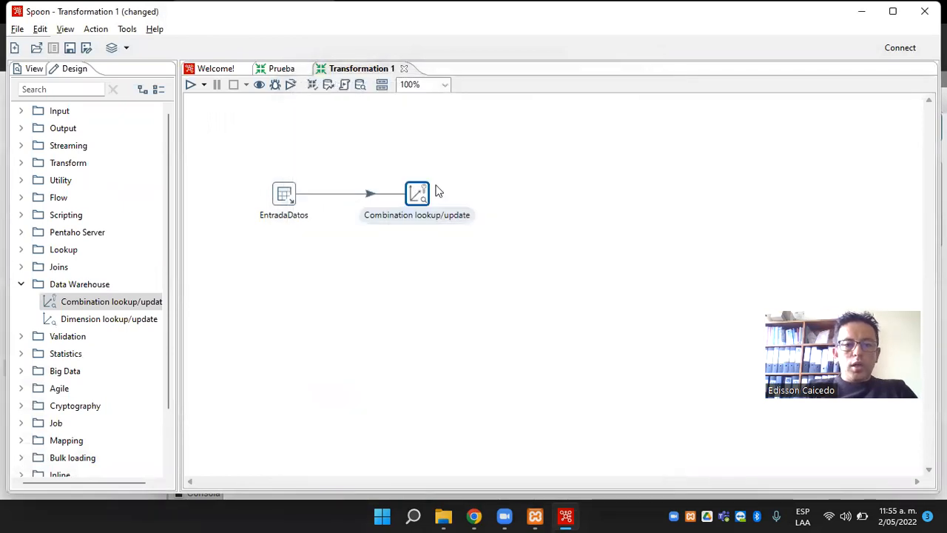
# Switch to phpMyAdmin, refresh the database list, and inspect the columns of "dim table name" in pruebapentaho.
pyautogui.hotkey('alt', 'Tab')
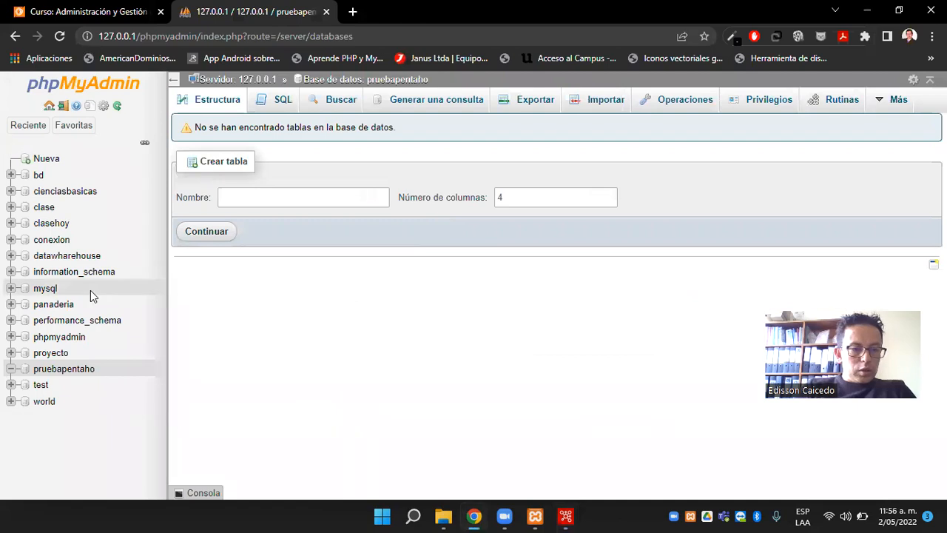
pyautogui.click(117, 106)
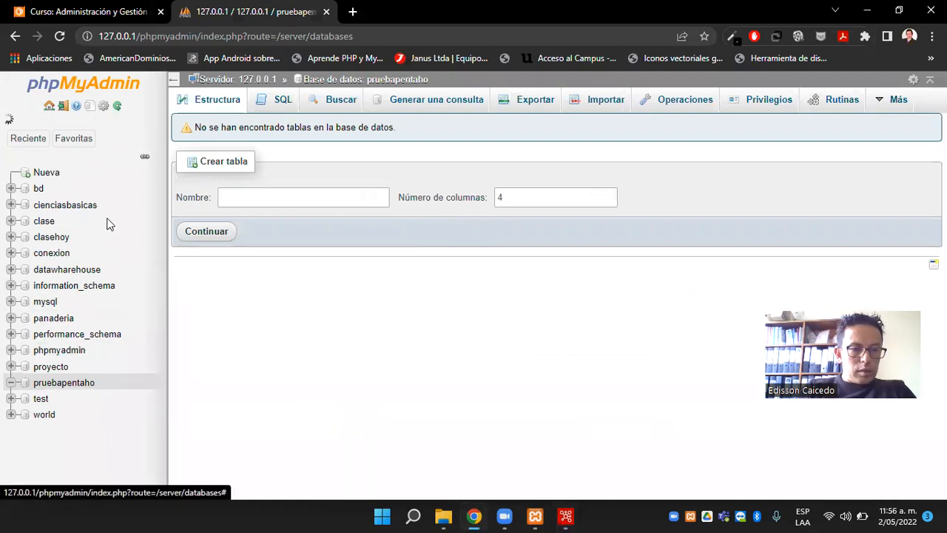
pyautogui.click(66, 372)
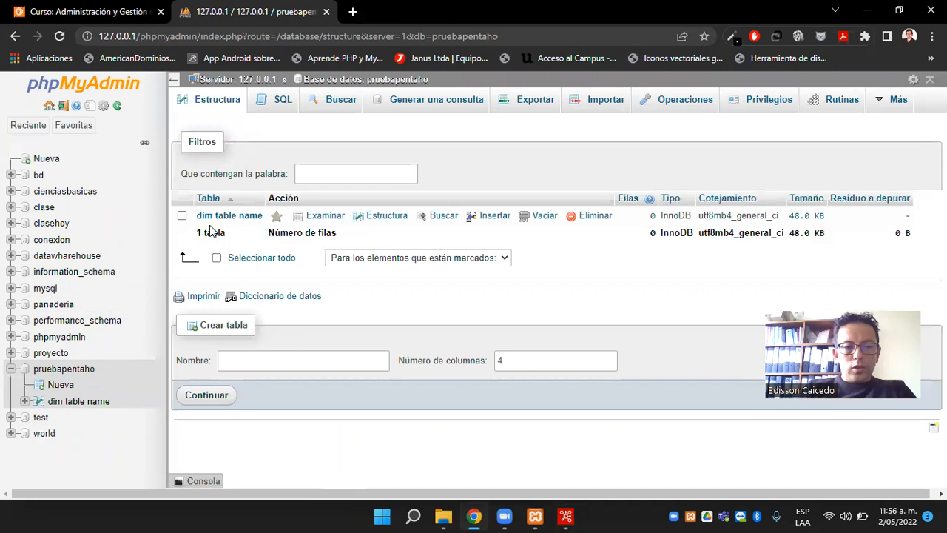
pyautogui.click(229, 217)
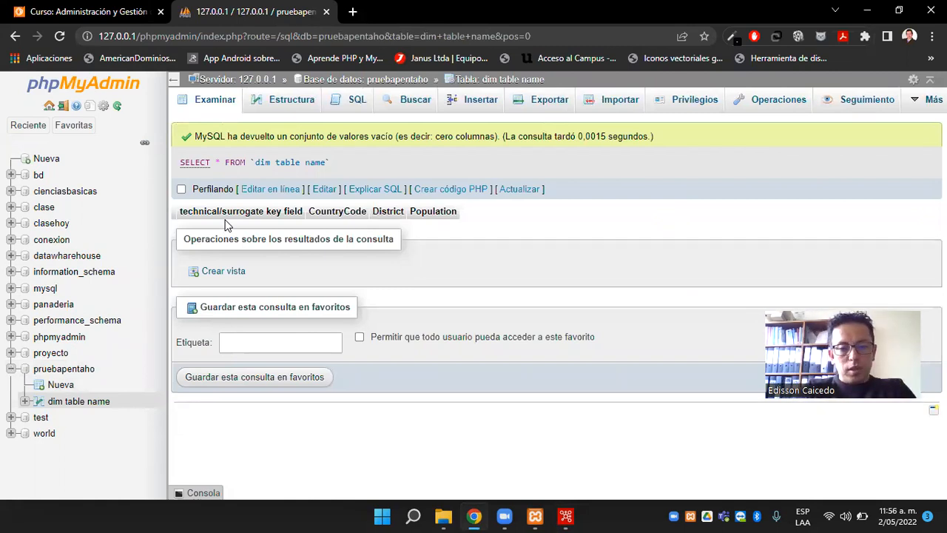
# Switch back to Spoon, check the step sequence in the Prueba transformation, and return to Transformation 1 with the Data Warehouse category collapsed.
pyautogui.hotkey('alt', 'Tab')
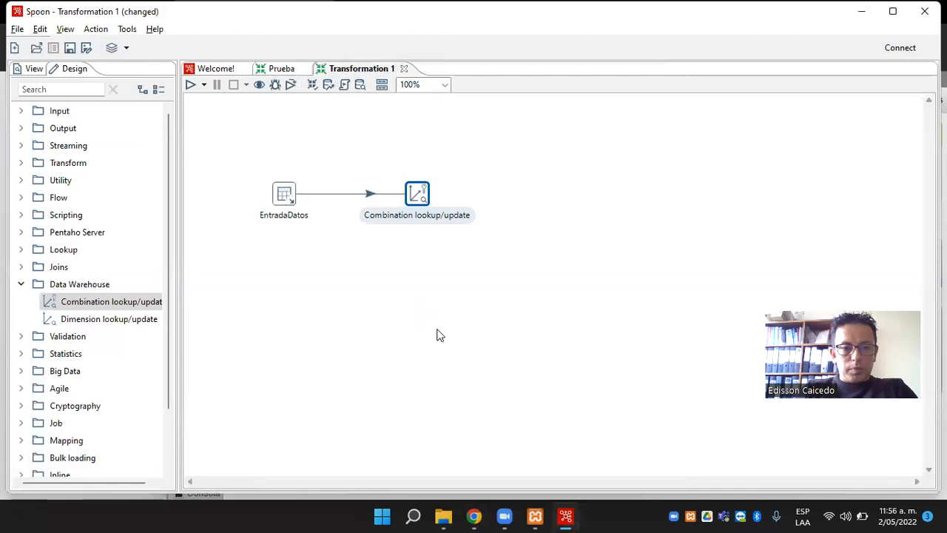
pyautogui.click(280, 69)
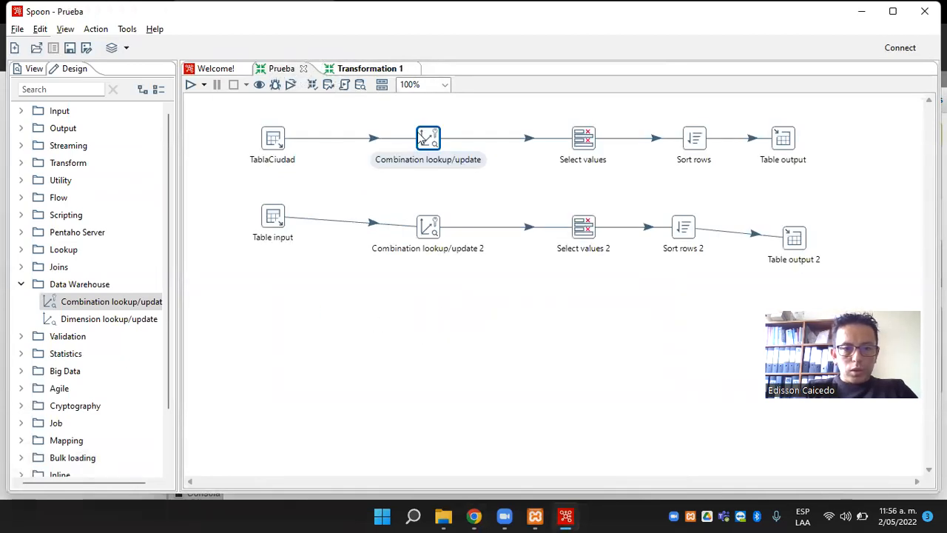
pyautogui.click(364, 68)
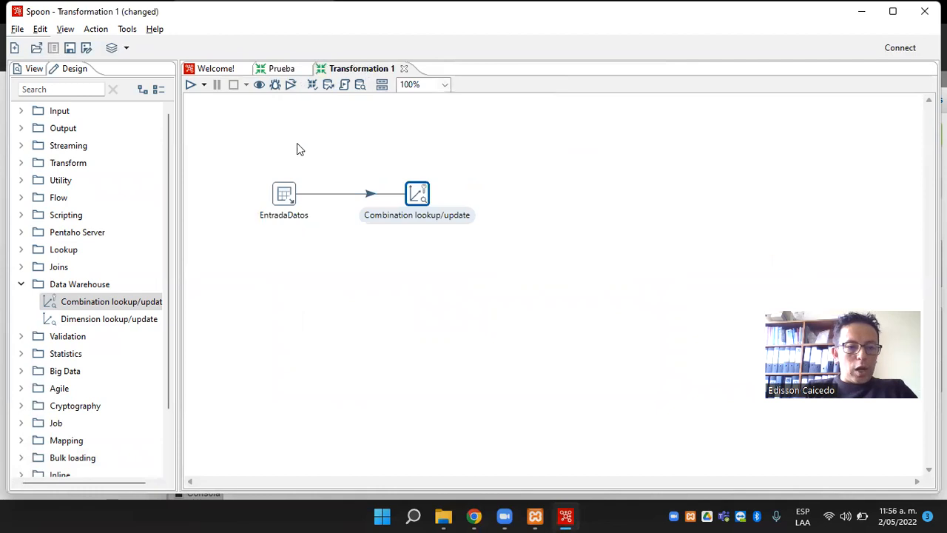
pyautogui.click(21, 287)
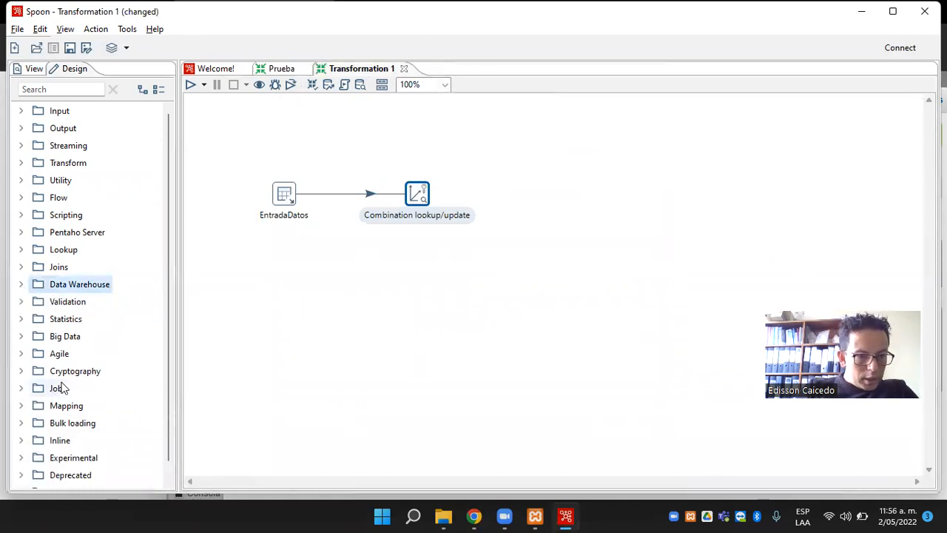
# Add a Select values step after Combination lookup/update and connect the two with a main output hop.
pyautogui.scroll(-1, 63, 386)
pyautogui.scroll(1, 63, 386)
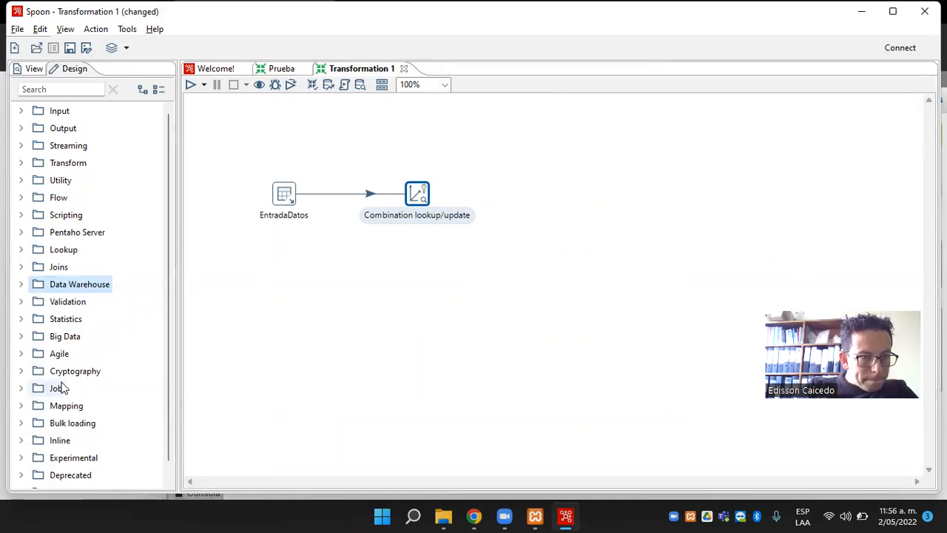
pyautogui.click(22, 163)
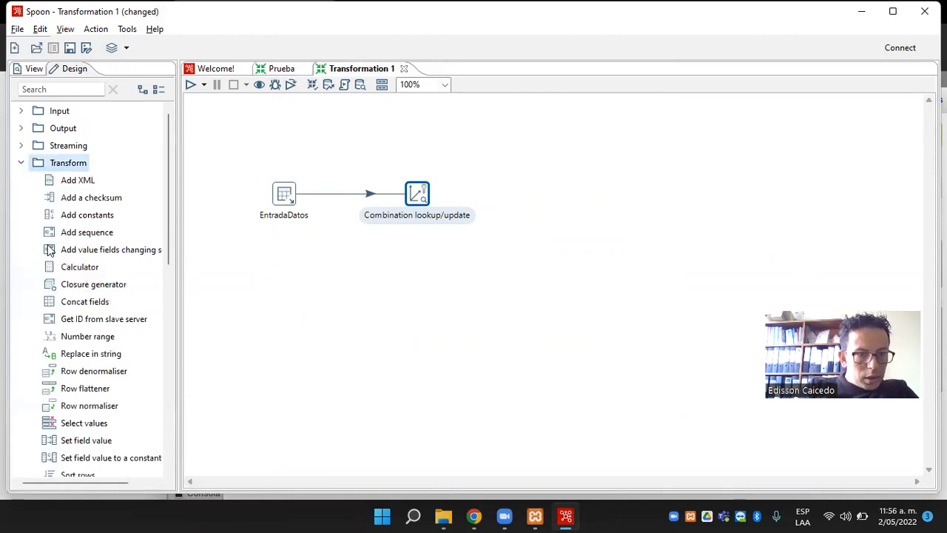
pyautogui.moveTo(73, 430); pyautogui.dragTo(531, 198)
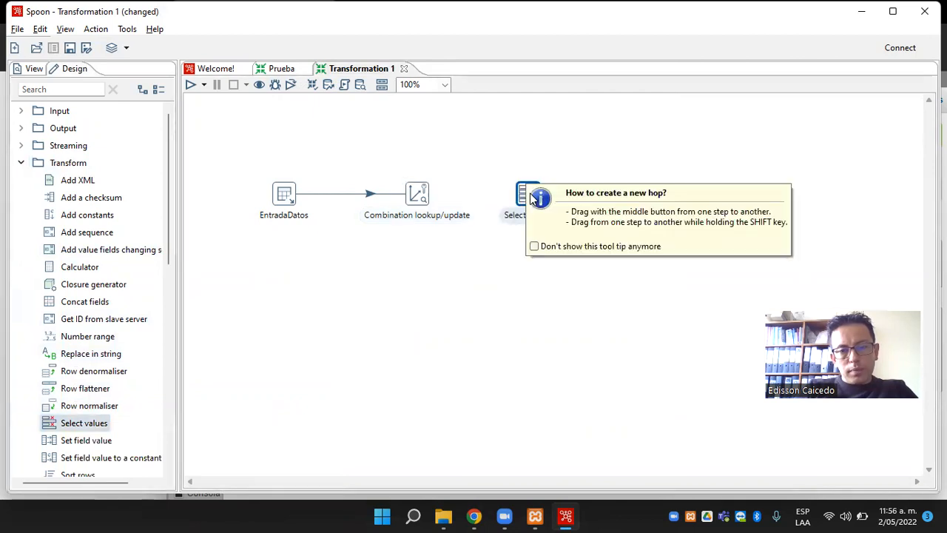
pyautogui.click(417, 199)
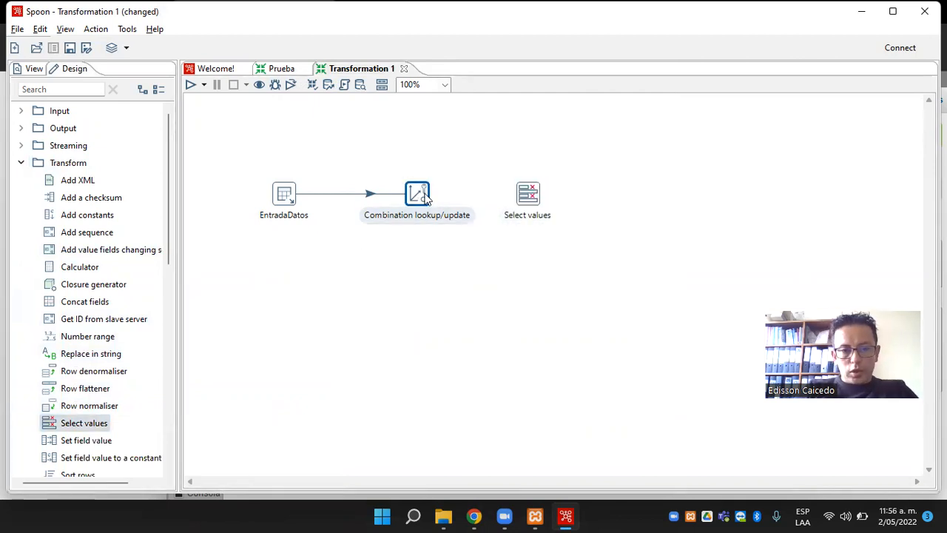
pyautogui.moveTo(424, 195)
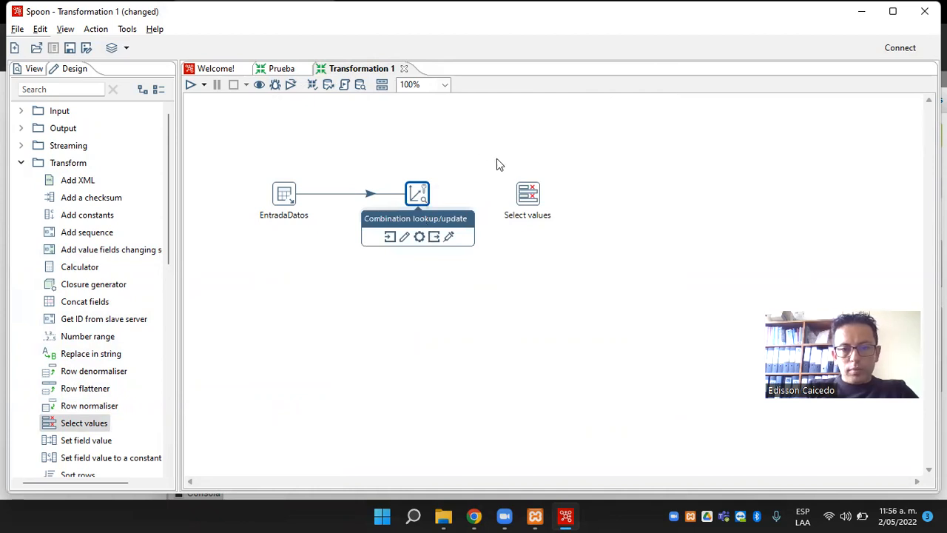
pyautogui.moveTo(434, 236); pyautogui.dragTo(530, 196)
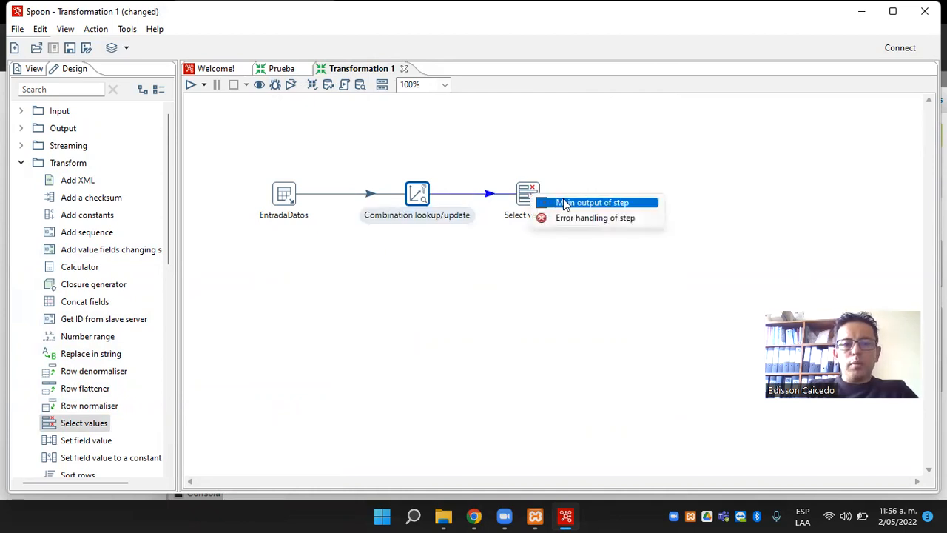
pyautogui.click(570, 203)
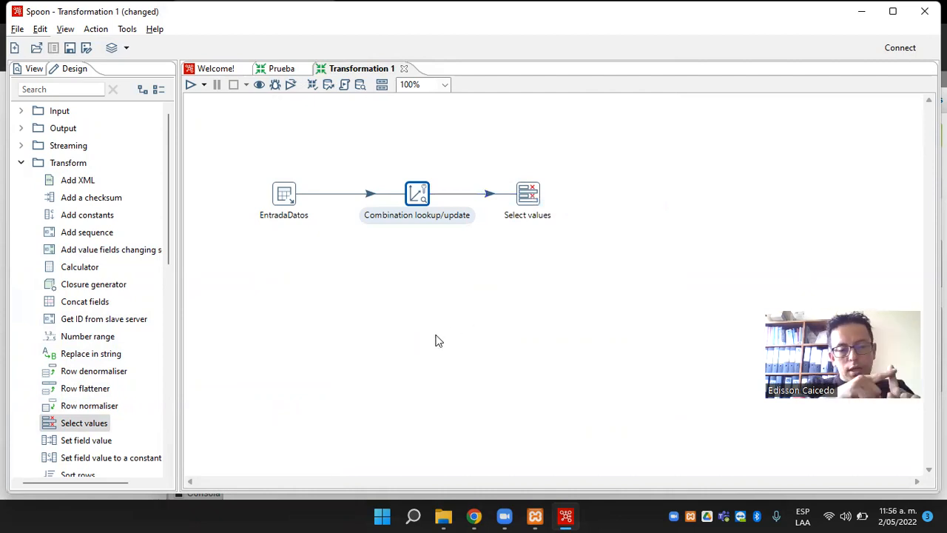
# Get the Select values fields, rename CountryCode to Código, District to Distrito, Population to Población and the technical key to Otro, and save.
pyautogui.doubleClick(527, 195)
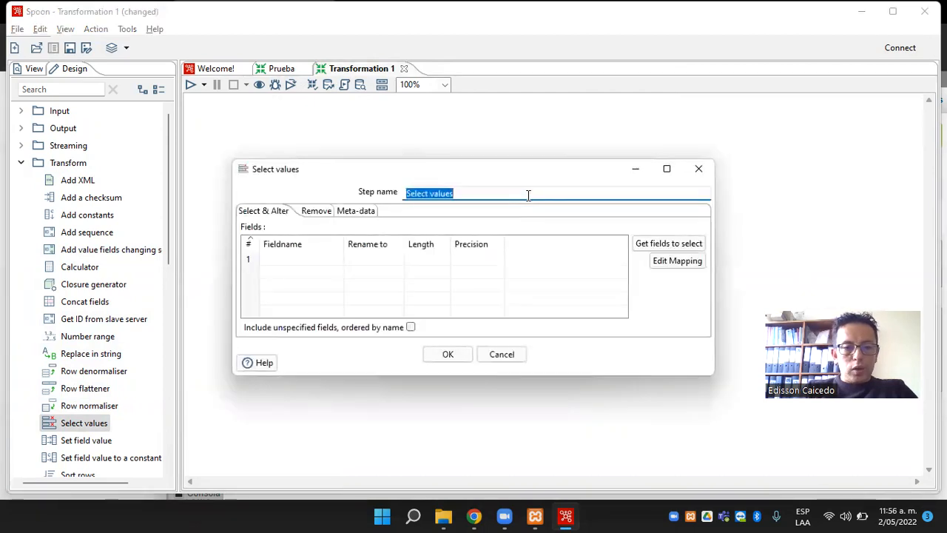
pyautogui.click(653, 249)
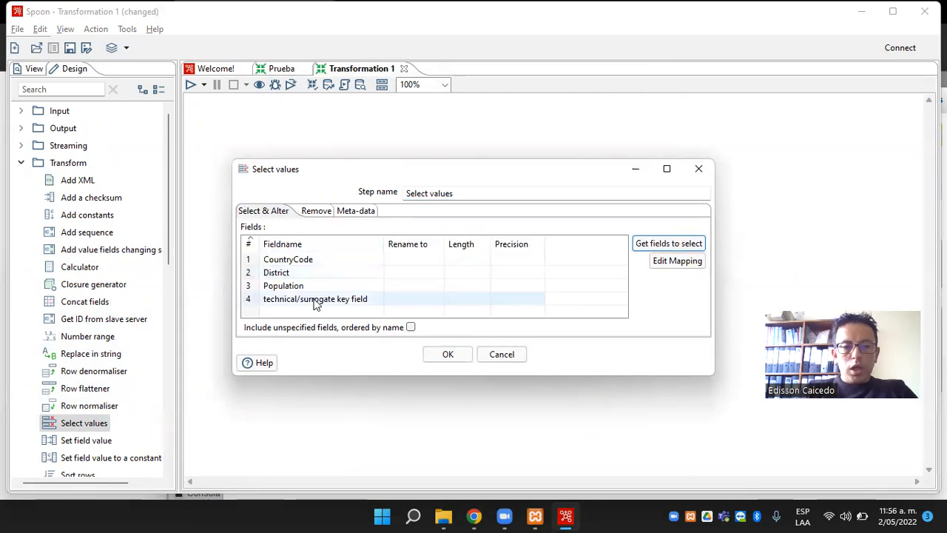
pyautogui.click(398, 262)
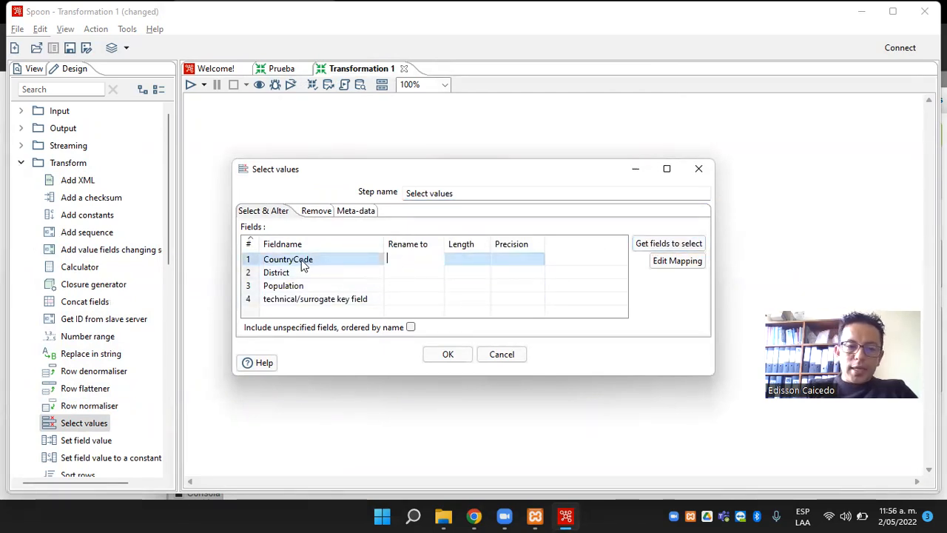
pyautogui.write('Códiugo')
pyautogui.press('Return')
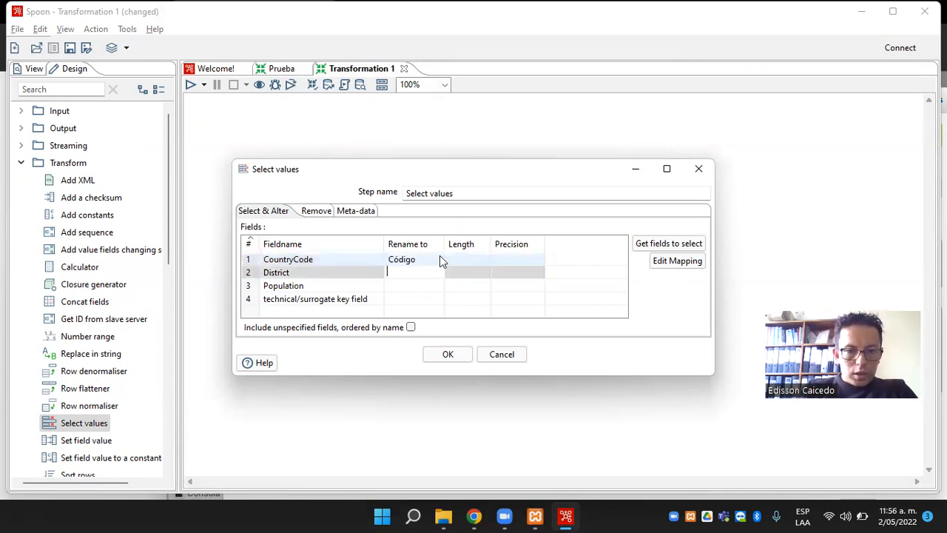
pyautogui.write('Distriyo')
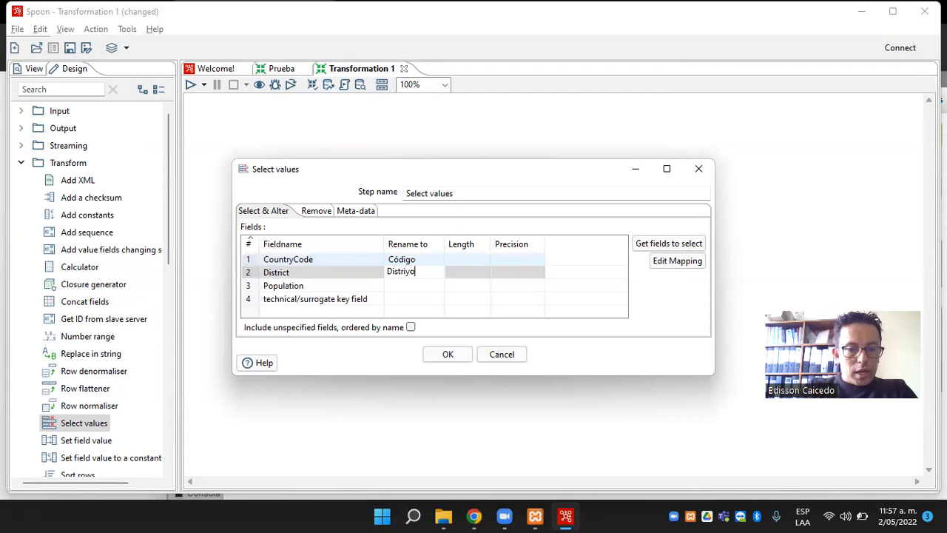
pyautogui.press('Return')
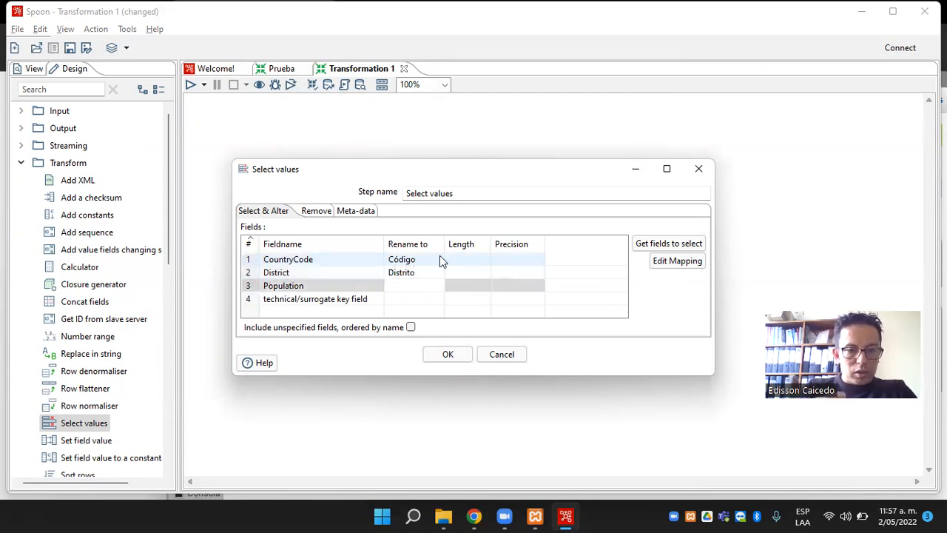
pyautogui.write('Población')
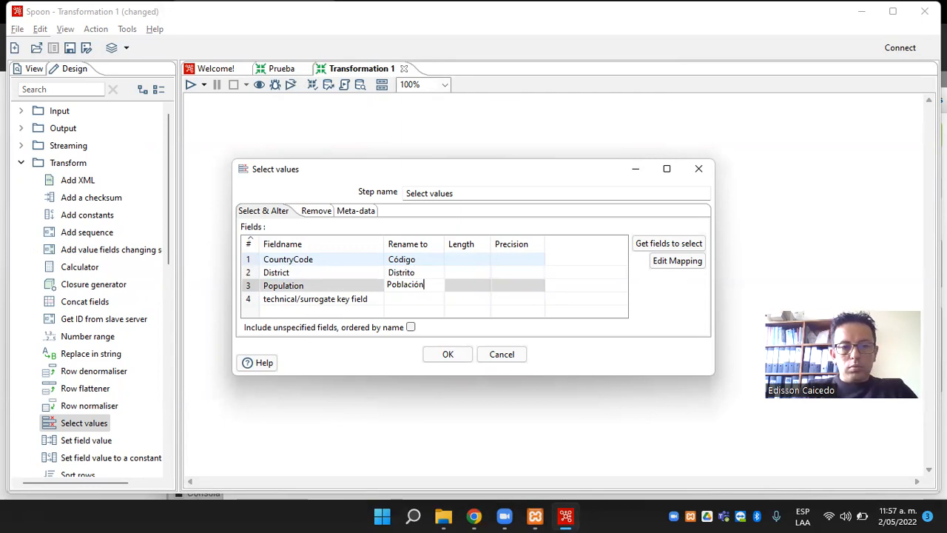
pyautogui.click(392, 299)
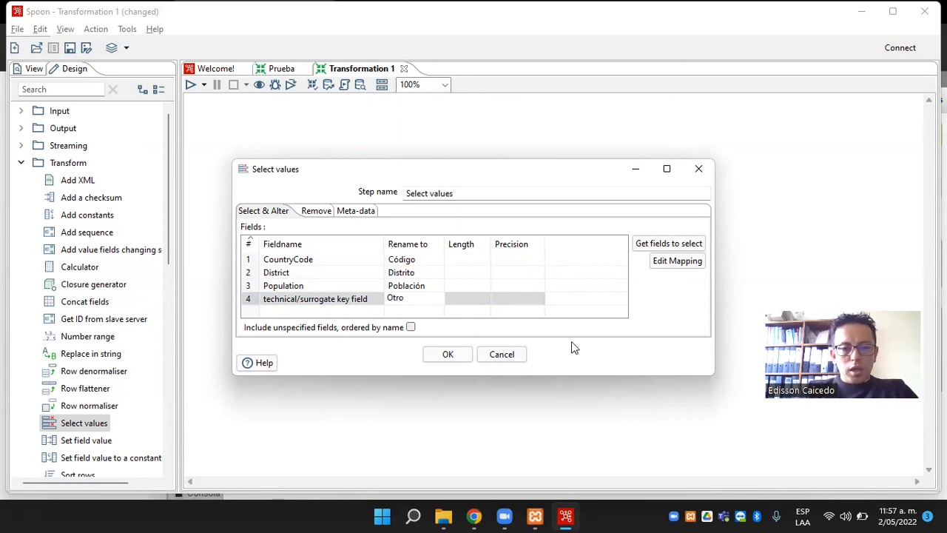
pyautogui.click(448, 355)
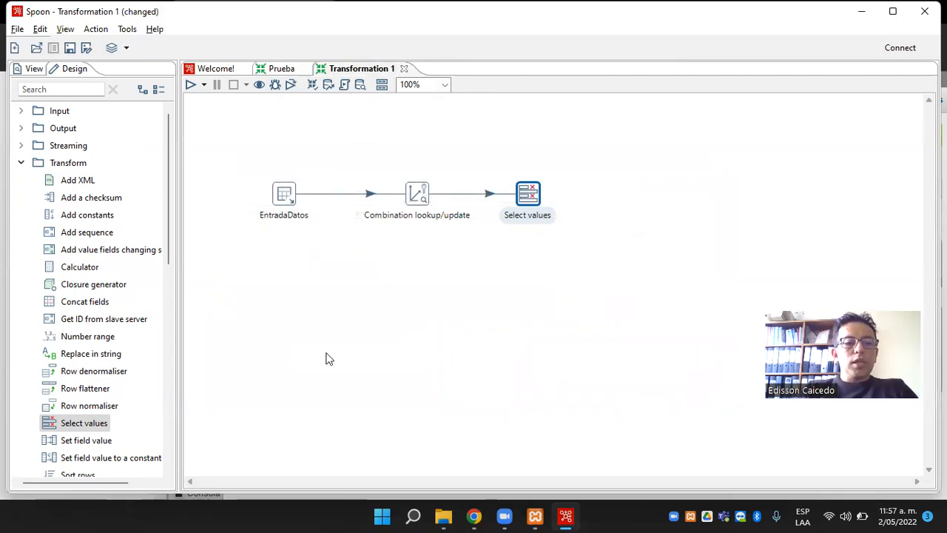
# Add a Sort rows step after Select values and connect them with a main output hop.
pyautogui.scroll(-2, 119, 357)
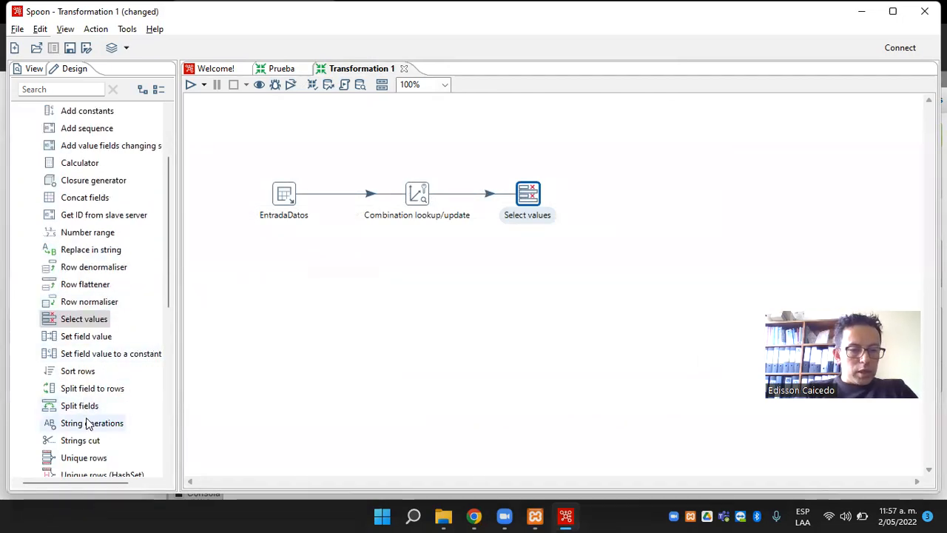
pyautogui.moveTo(84, 372); pyautogui.dragTo(638, 195)
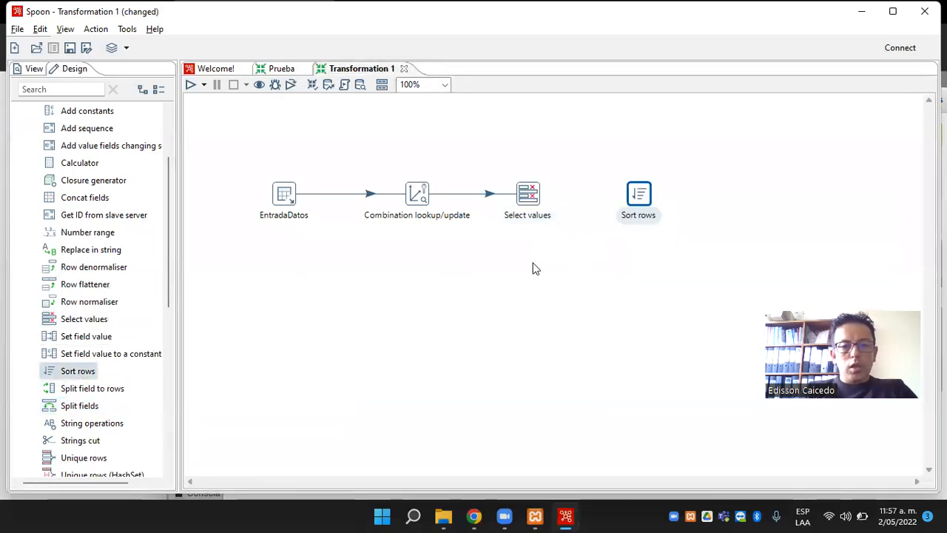
pyautogui.click(527, 195)
pyautogui.moveTo(552, 237); pyautogui.dragTo(641, 196)
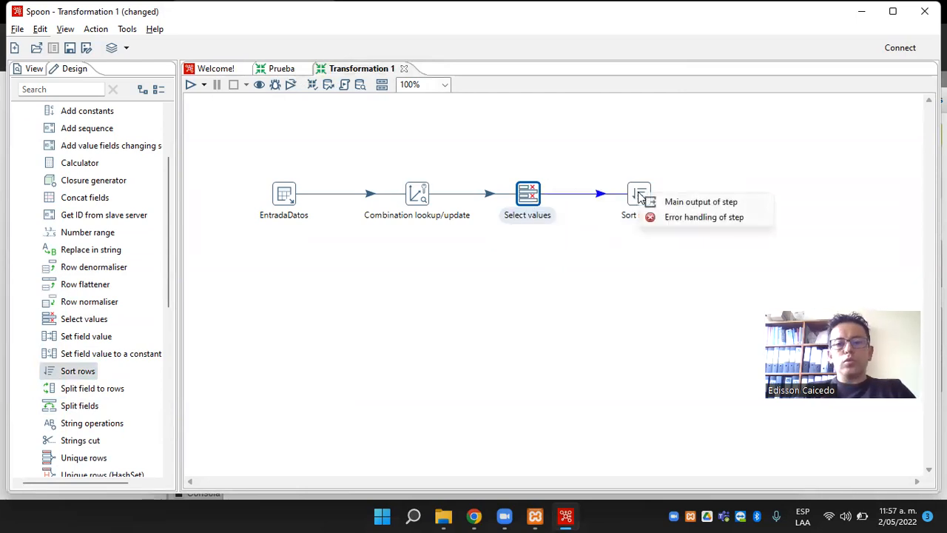
pyautogui.click(676, 202)
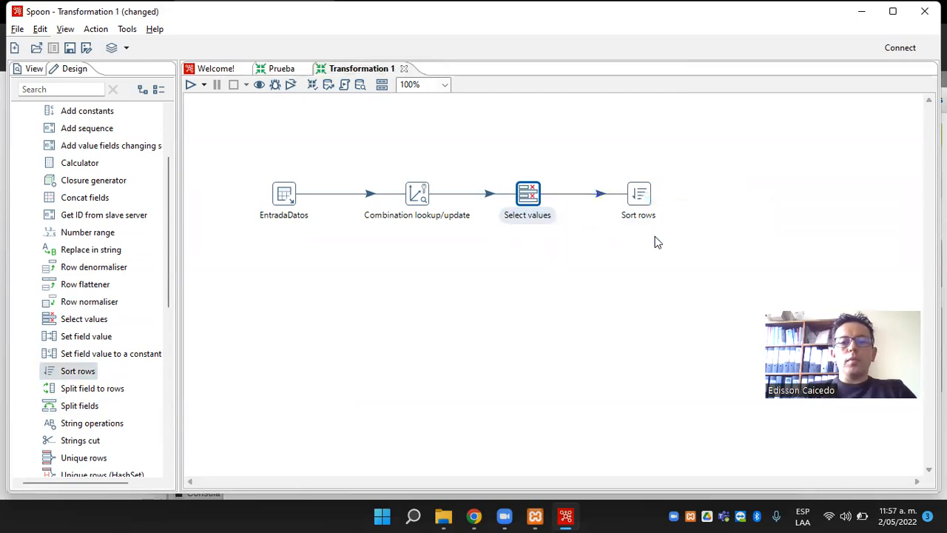
# Get all incoming fields as ascending sort fields in the Sort rows step and save its settings.
pyautogui.doubleClick(637, 198)
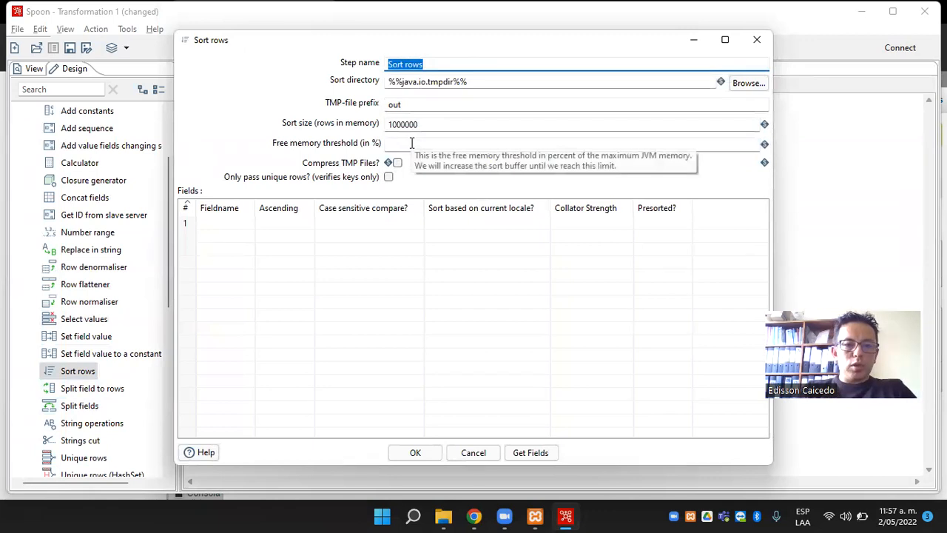
pyautogui.click(527, 452)
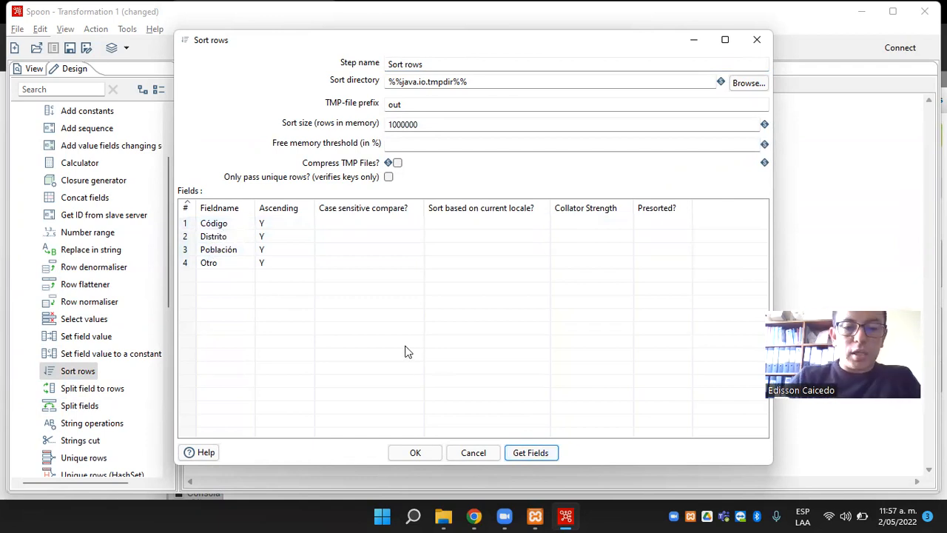
pyautogui.click(423, 456)
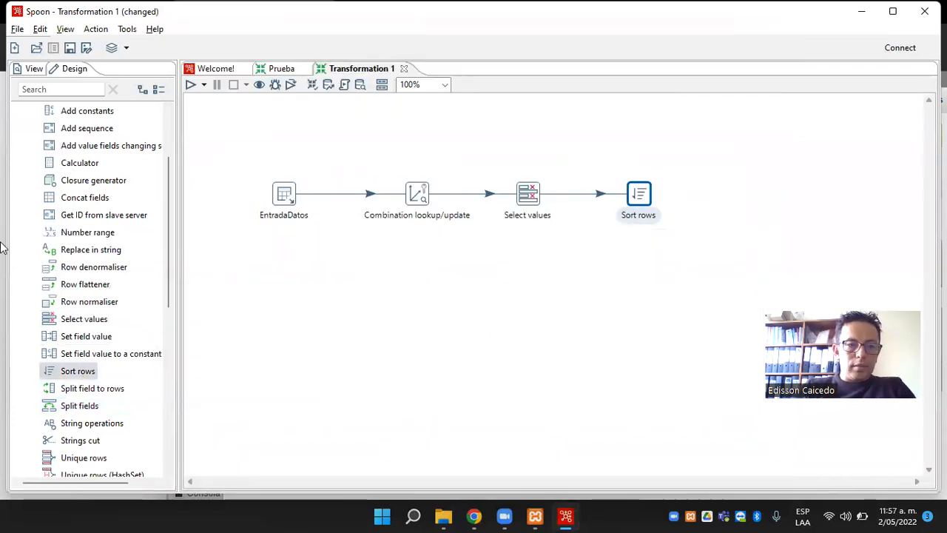
# Add a Table output step from the Output category and connect Sort rows to it.
pyautogui.scroll(2, 44, 180)
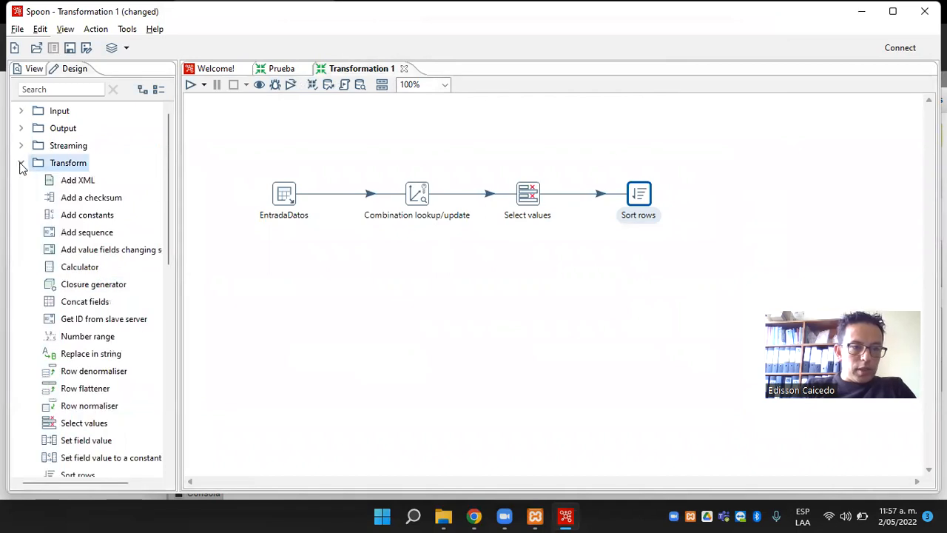
pyautogui.click(21, 163)
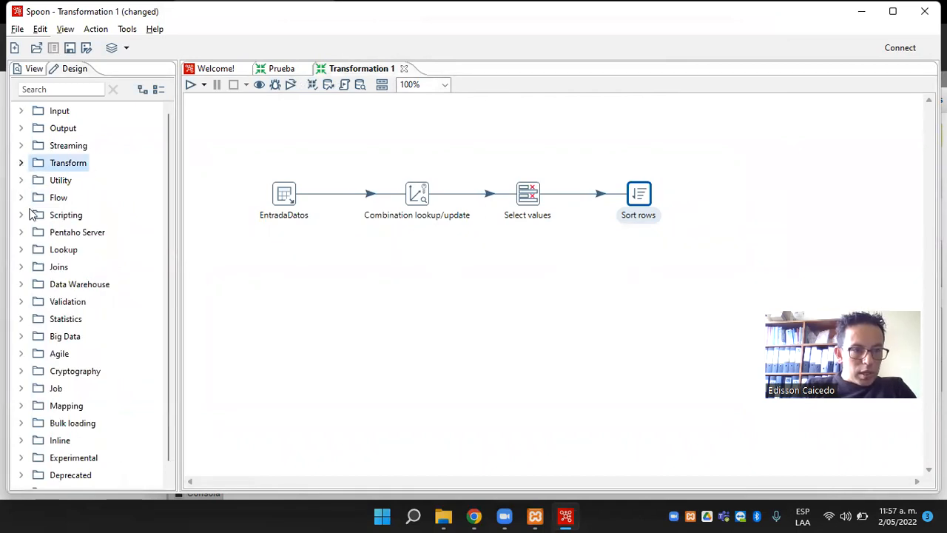
pyautogui.click(21, 129)
pyautogui.scroll(-2, 76, 273)
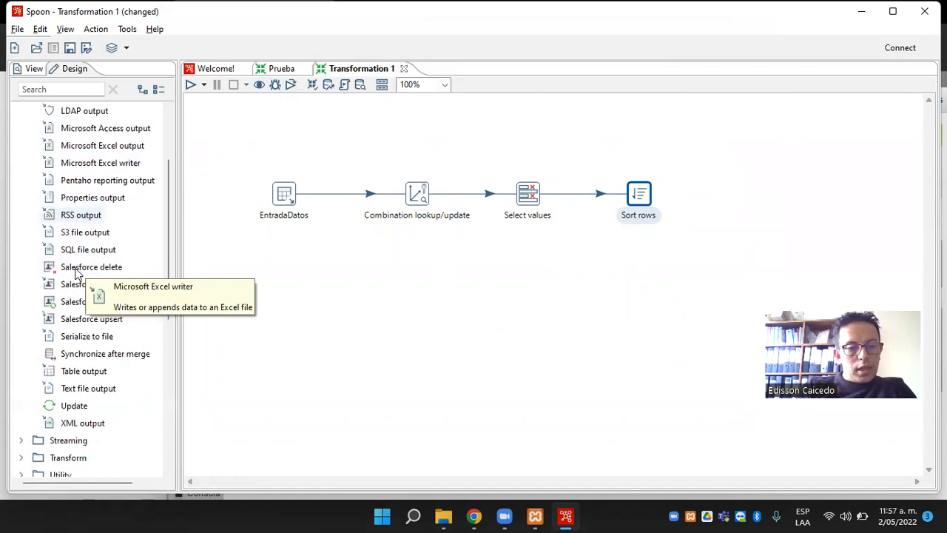
pyautogui.moveTo(80, 372); pyautogui.dragTo(771, 195)
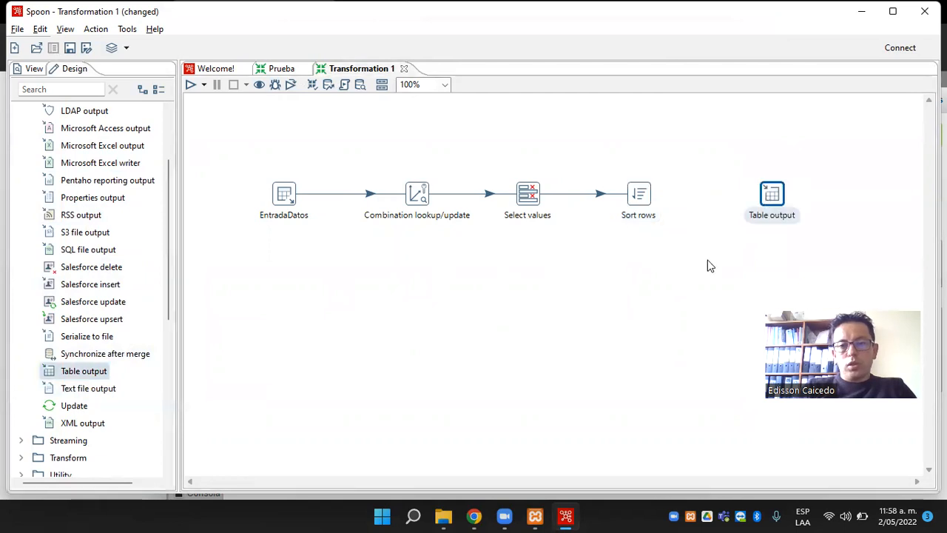
pyautogui.click(645, 193)
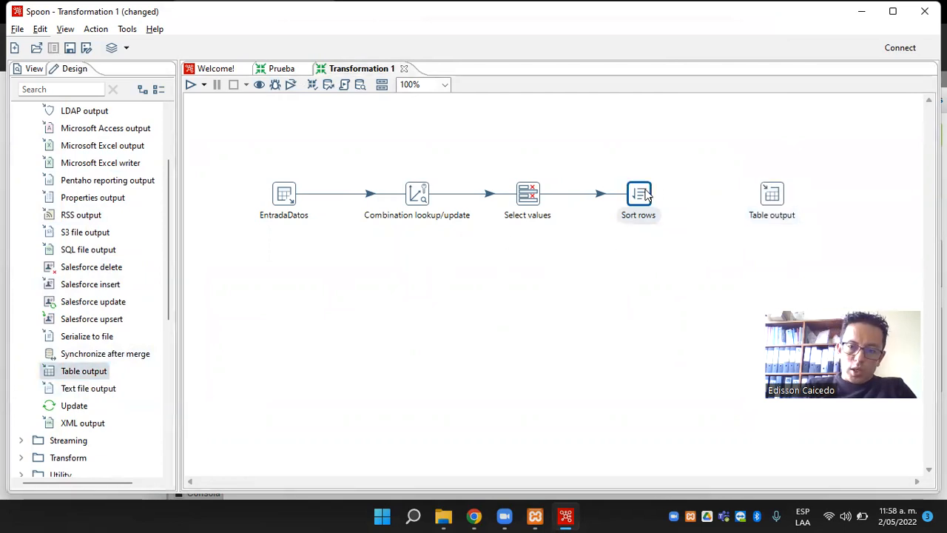
pyautogui.moveTo(658, 195)
pyautogui.moveTo(659, 237); pyautogui.dragTo(772, 194)
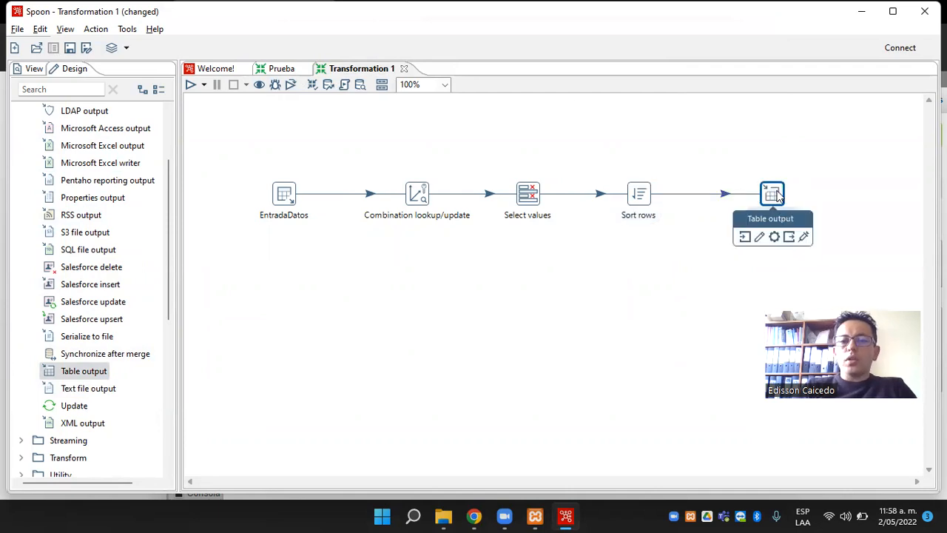
# Name the Table output step SalidaDatos and set its connection to PruebaConexion1.
pyautogui.doubleClick(774, 194)
pyautogui.click(465, 82)
pyautogui.hotkey('ctrl', 'a')
pyautogui.write('SAL')
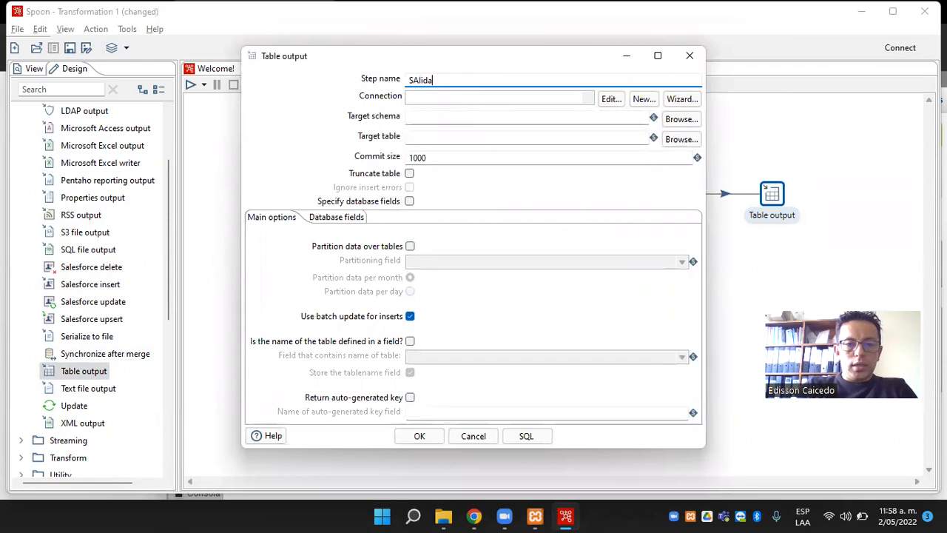
pyautogui.write('lida')
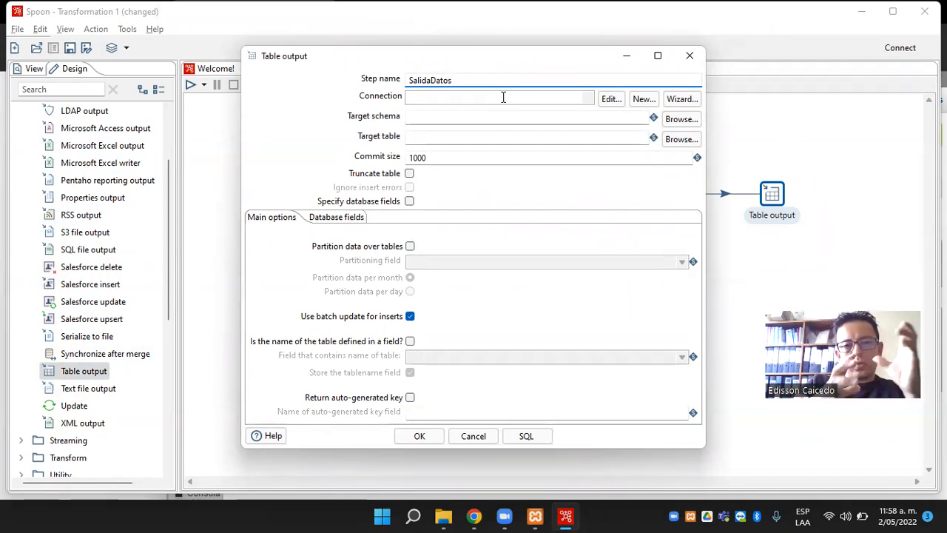
pyautogui.click(588, 99)
pyautogui.click(548, 122)
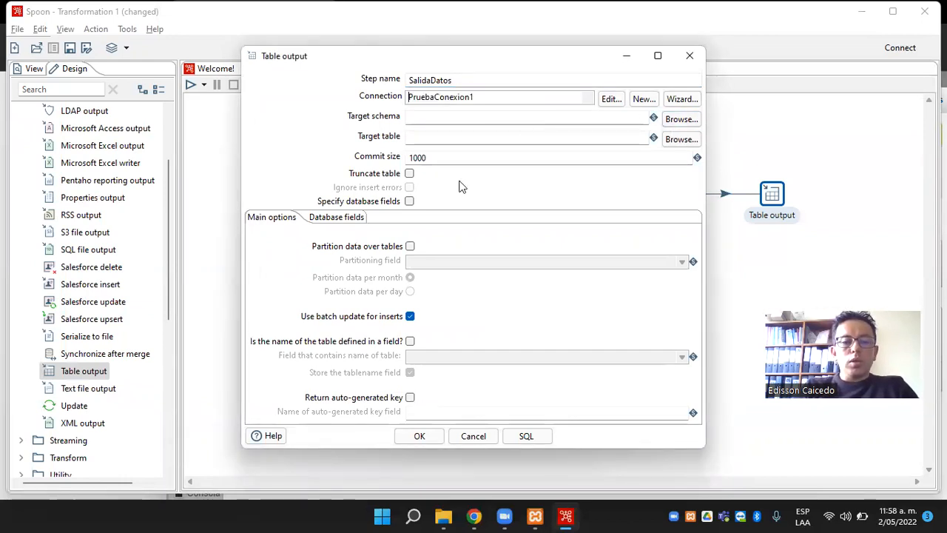
# Enable truncating the table in the SalidaDatos settings and try to browse the connection for a target schema.
pyautogui.click(410, 175)
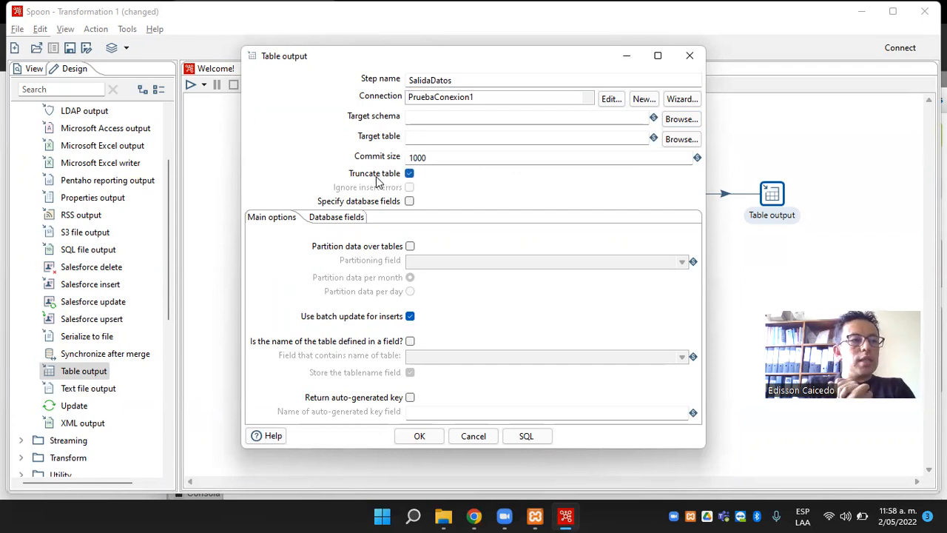
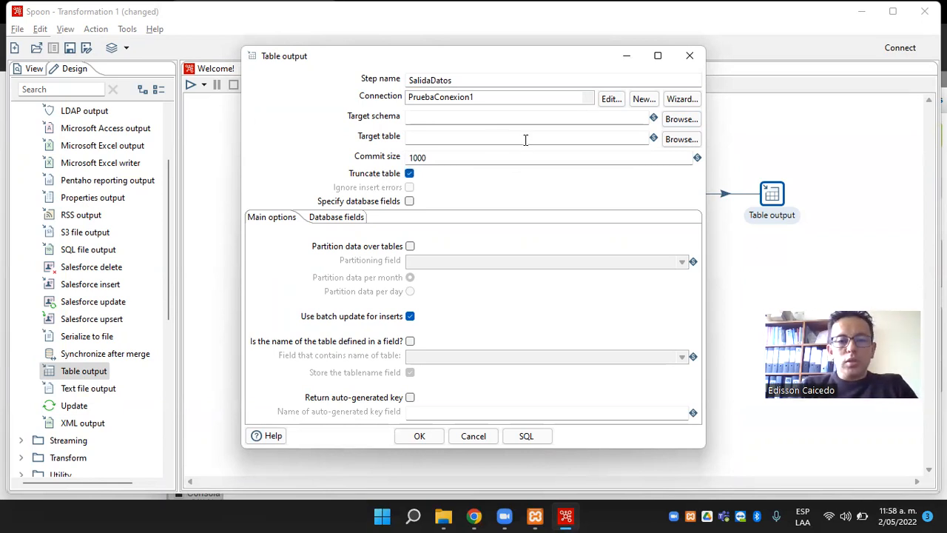
pyautogui.click(679, 120)
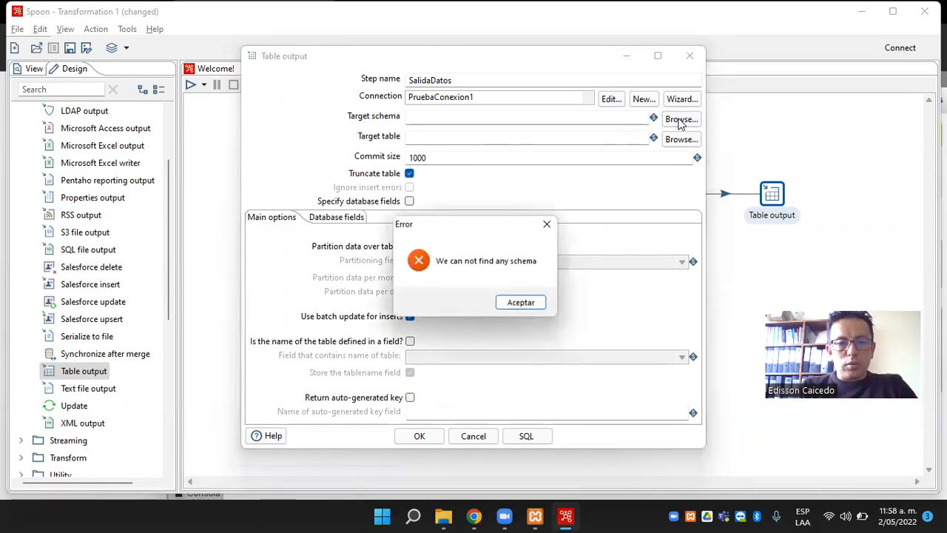
pyautogui.click(520, 301)
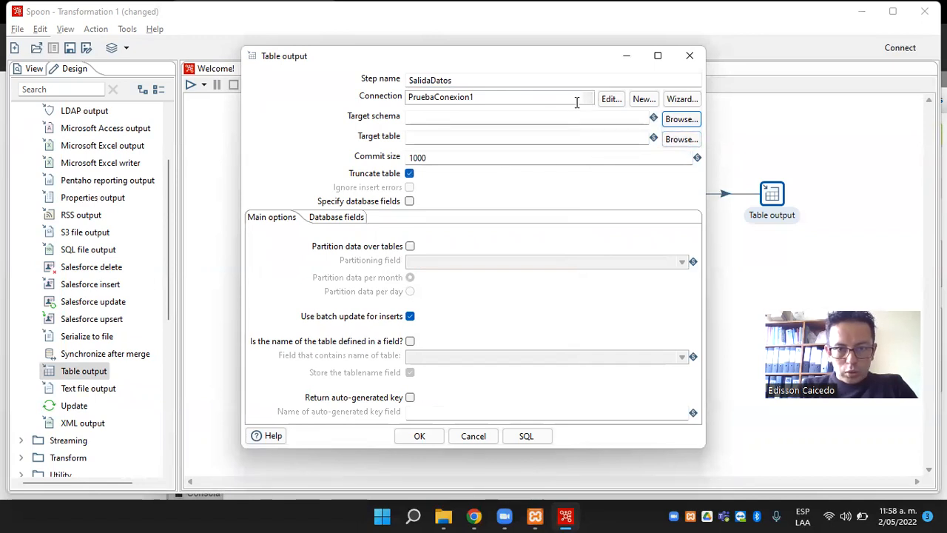
pyautogui.click(528, 93)
pyautogui.click(469, 122)
pyautogui.click(448, 120)
pyautogui.click(679, 120)
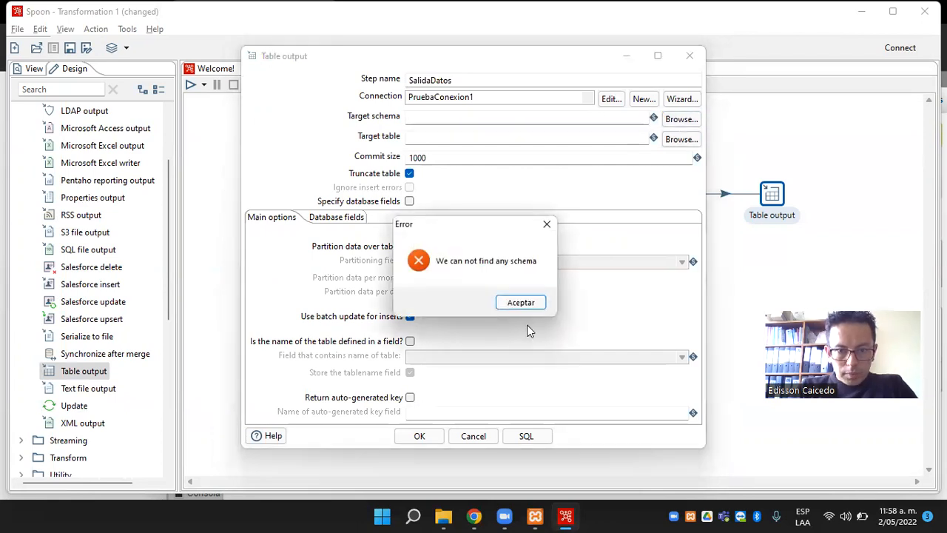
pyautogui.click(520, 302)
# Look through the tables of PruebaConexion1 for a target table and try to generate the SQL without setting one.
pyautogui.click(680, 139)
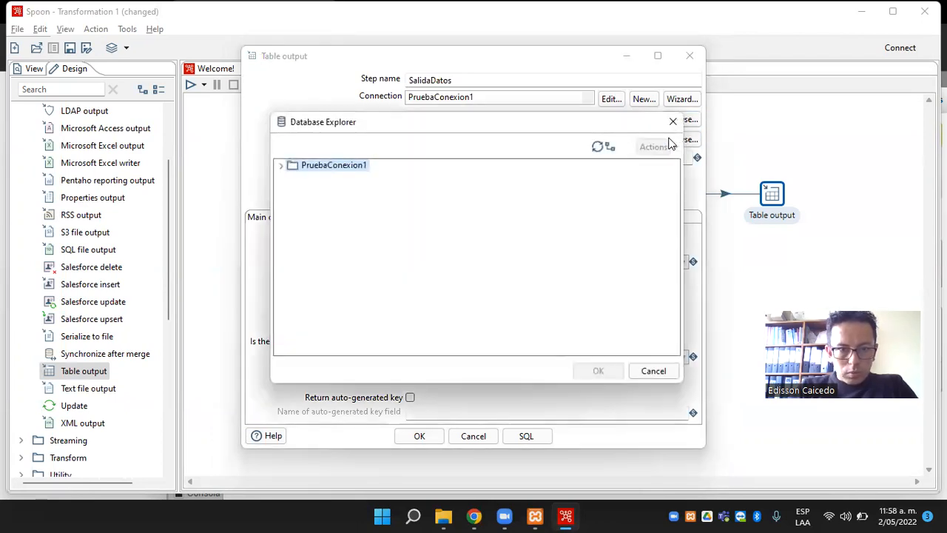
pyautogui.click(281, 165)
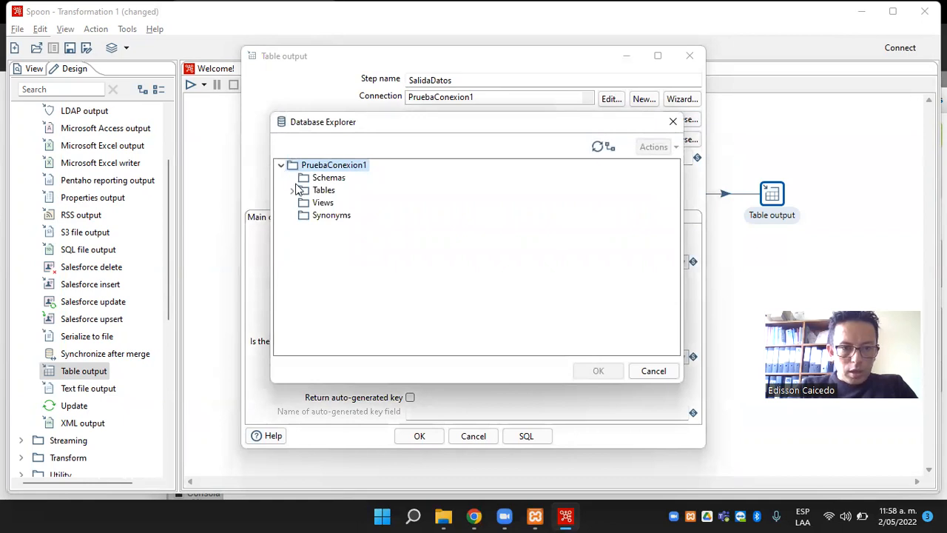
pyautogui.click(293, 190)
pyautogui.click(348, 206)
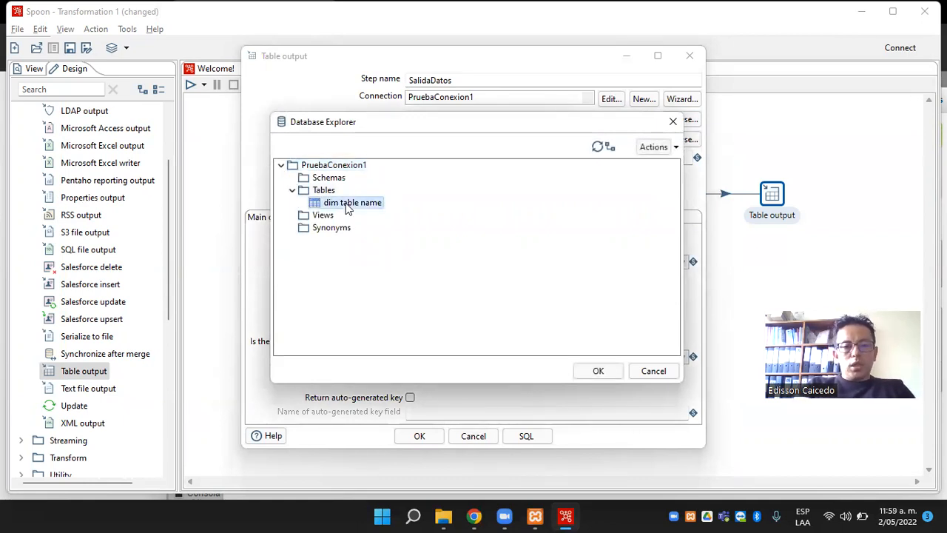
pyautogui.doubleClick(348, 204)
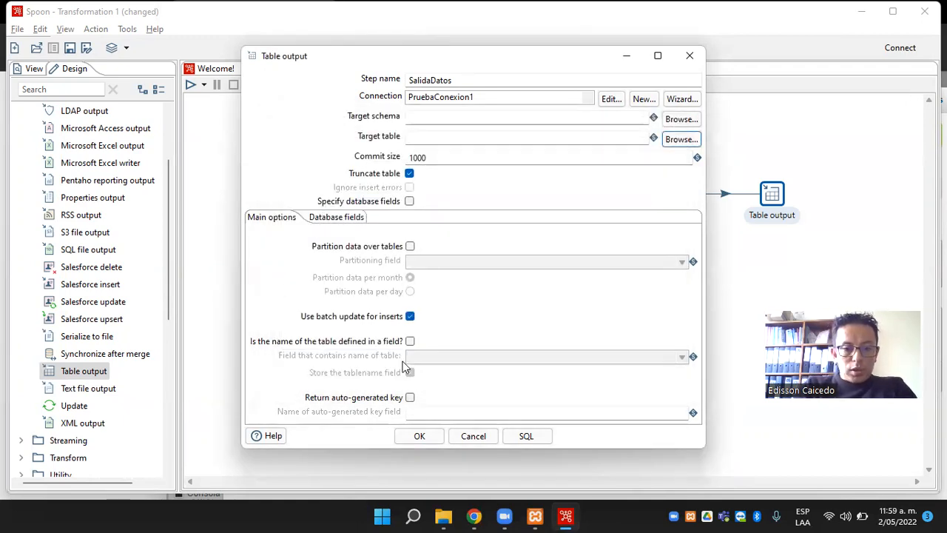
pyautogui.click(527, 435)
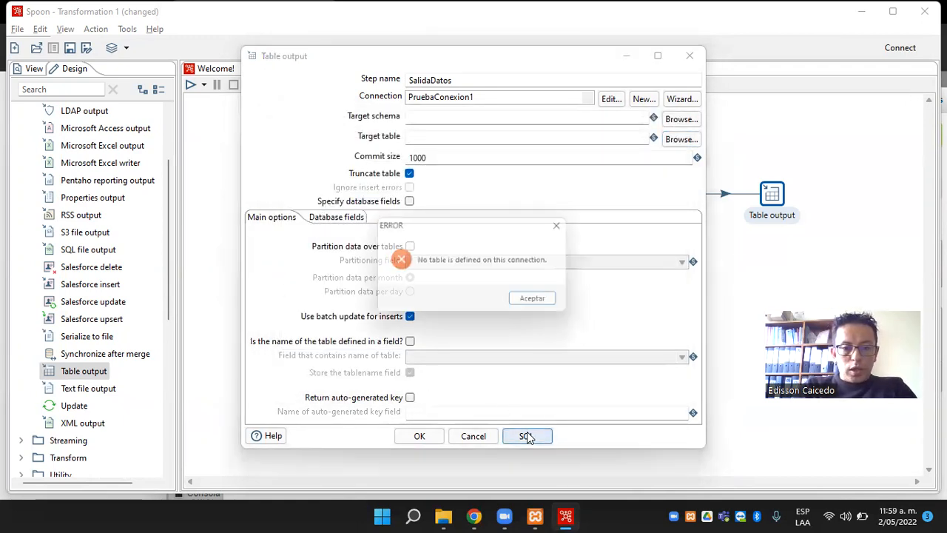
pyautogui.click(537, 300)
pyautogui.click(345, 219)
pyautogui.click(282, 220)
# Set the target table to Datos, then generate and execute the SQL that creates it.
pyautogui.click(435, 137)
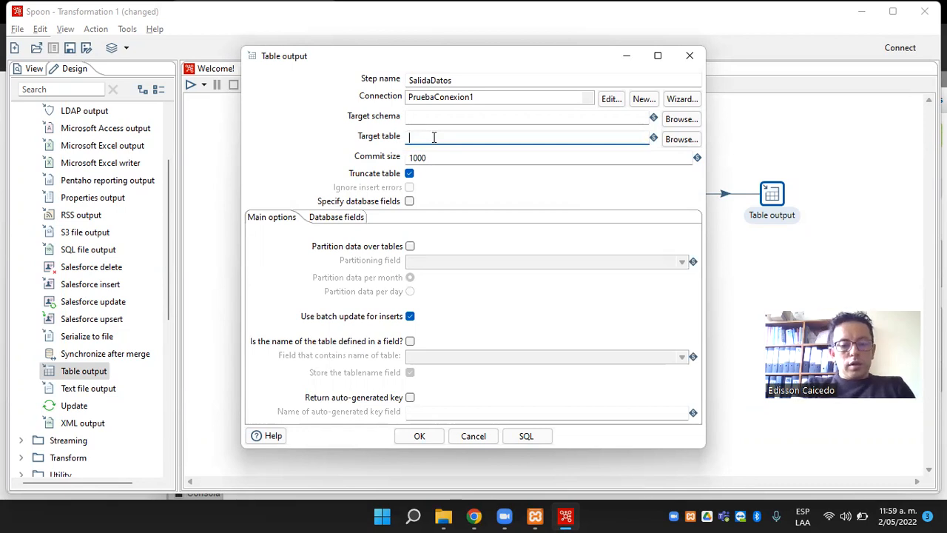
pyautogui.write('Datos')
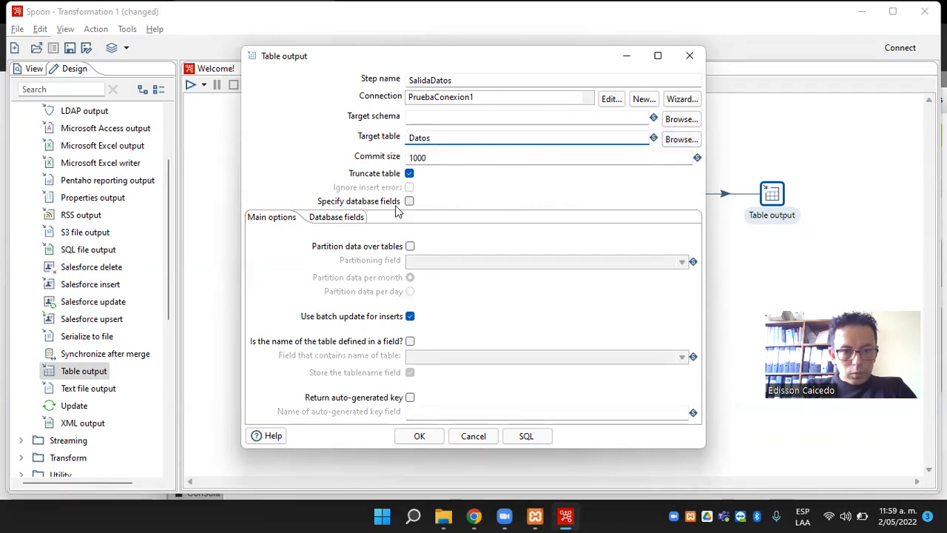
pyautogui.click(525, 436)
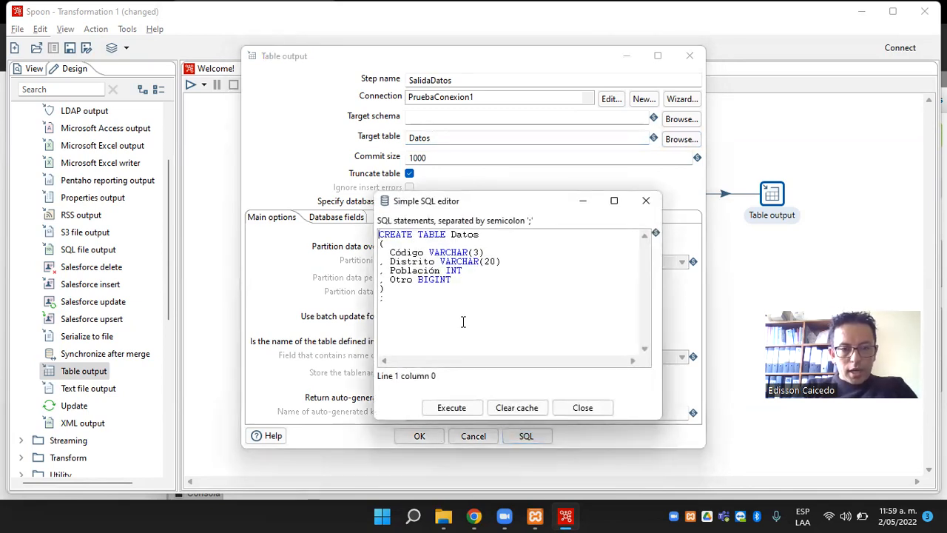
pyautogui.click(478, 412)
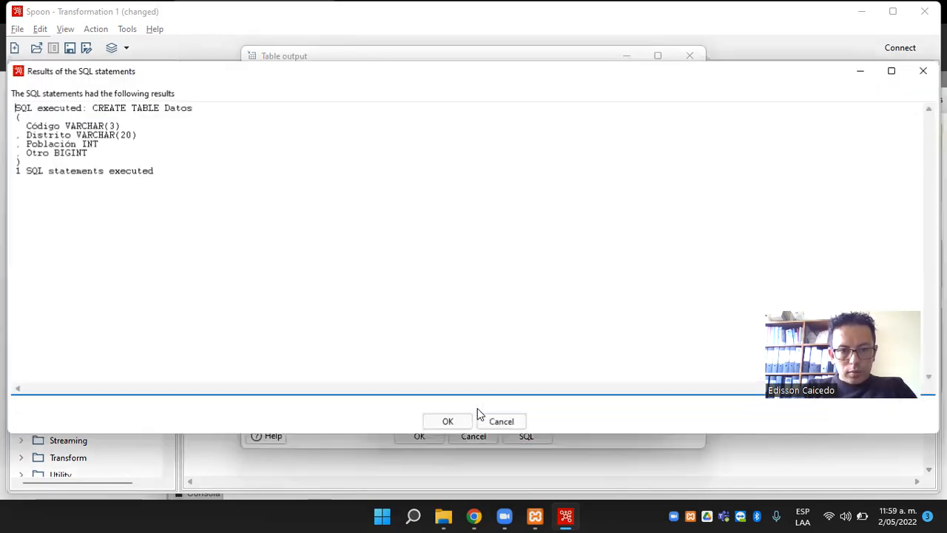
pyautogui.click(444, 423)
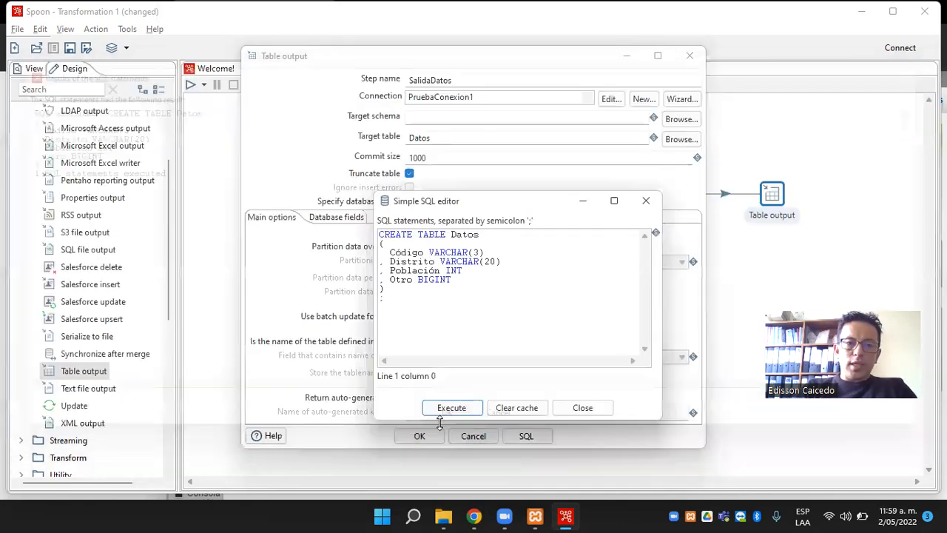
# Try executing the CREATE TABLE statement again, then close the SQL editor and save the SalidaDatos settings.
pyautogui.click(449, 411)
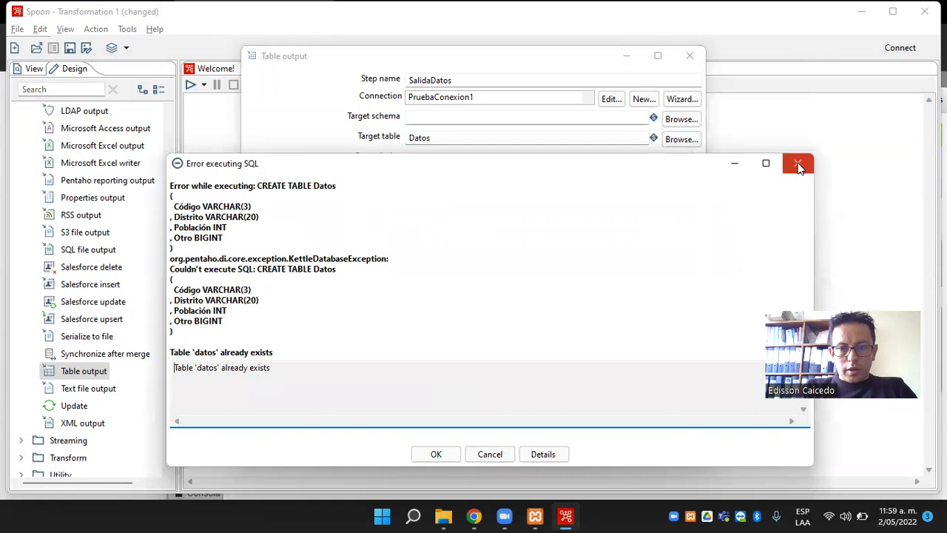
pyautogui.click(798, 163)
pyautogui.click(522, 423)
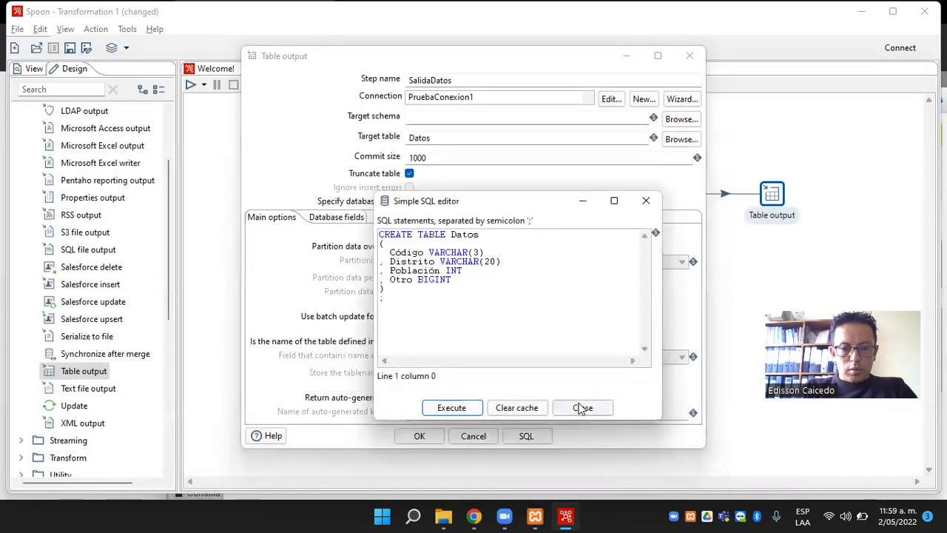
pyautogui.click(578, 409)
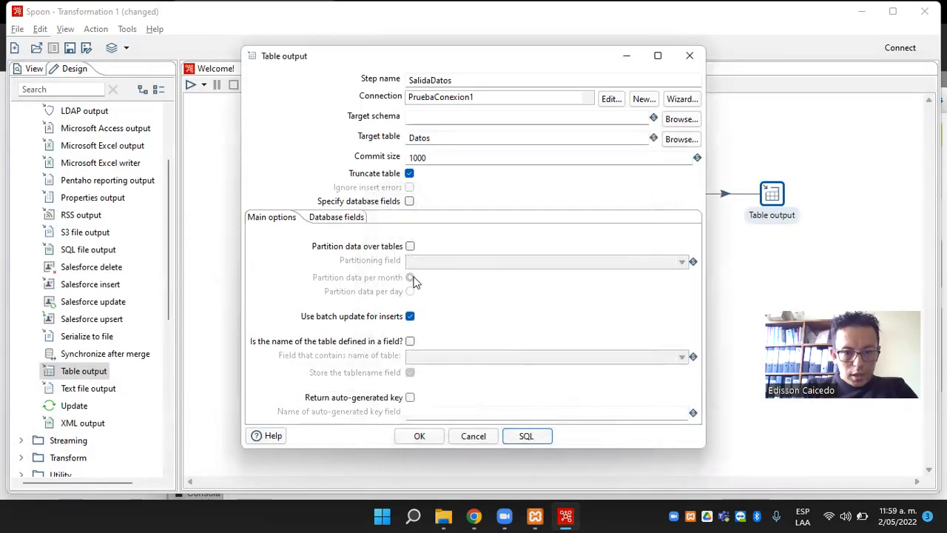
pyautogui.click(409, 436)
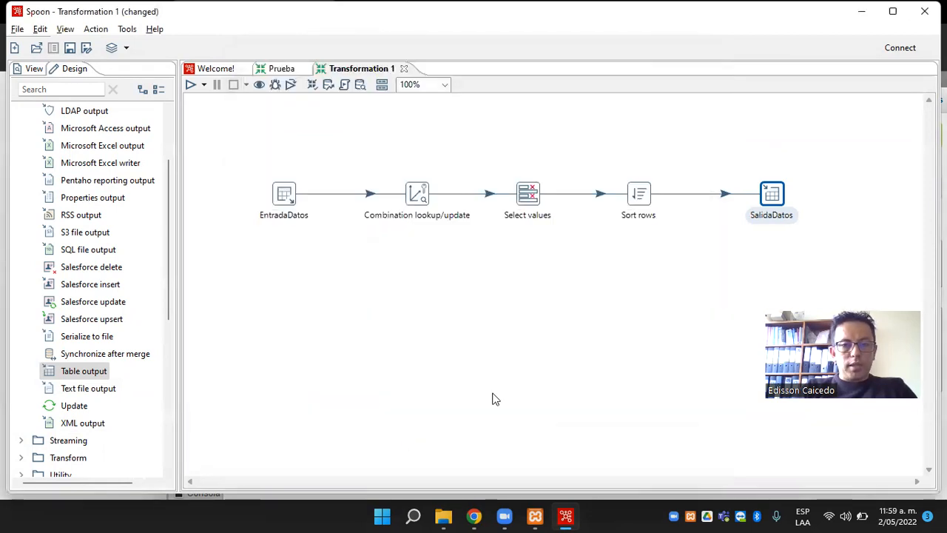
# Switch to phpMyAdmin, refresh the database list and open the datos table in pruebapentaho to check its columns.
pyautogui.hotkey('alt', 'Tab')
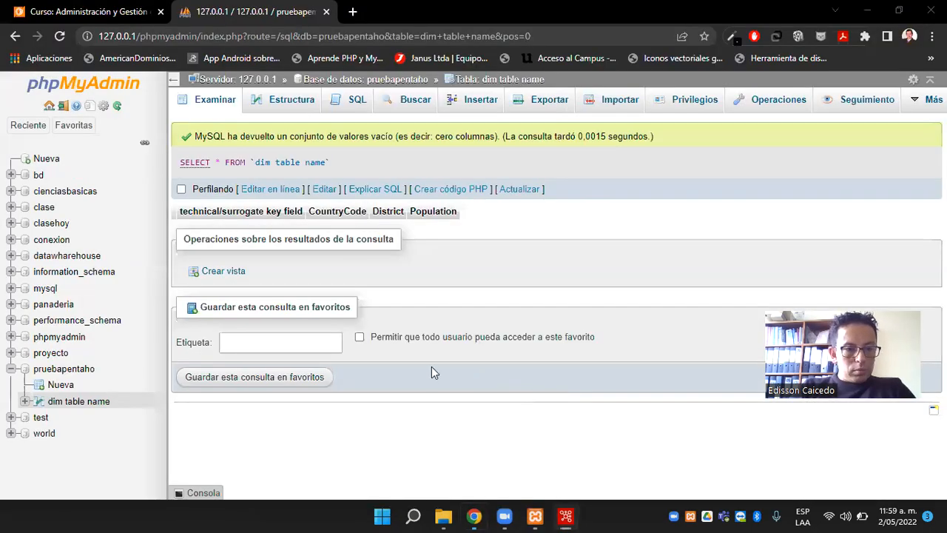
pyautogui.click(116, 107)
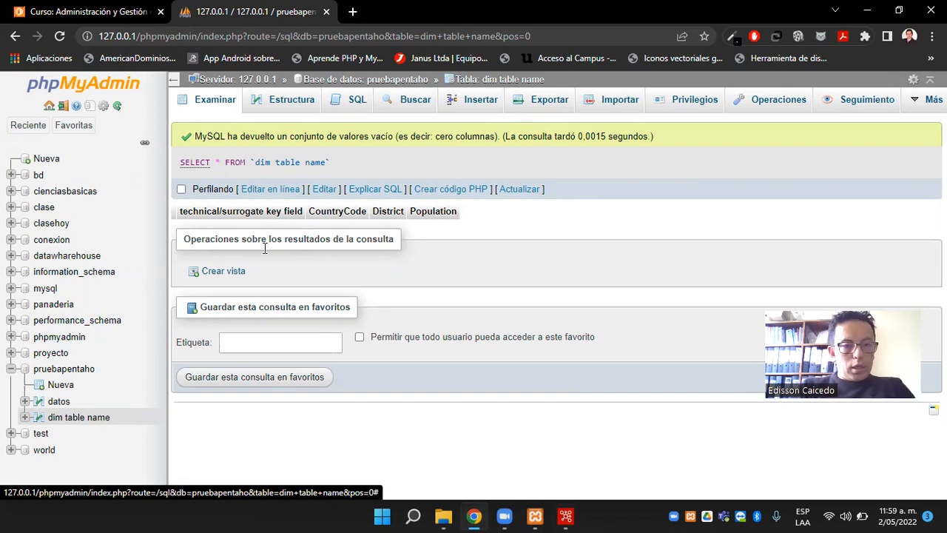
pyautogui.click(60, 403)
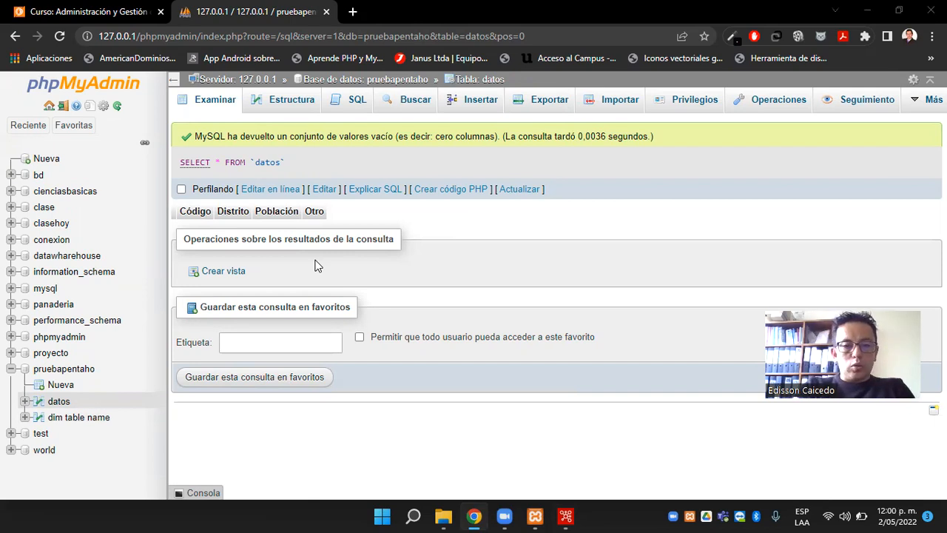
# Return to Spoon and run the transformation with the Pentaho local configuration, saving it as prueba1 in Descargas.
pyautogui.hotkey('alt', 'Tab')
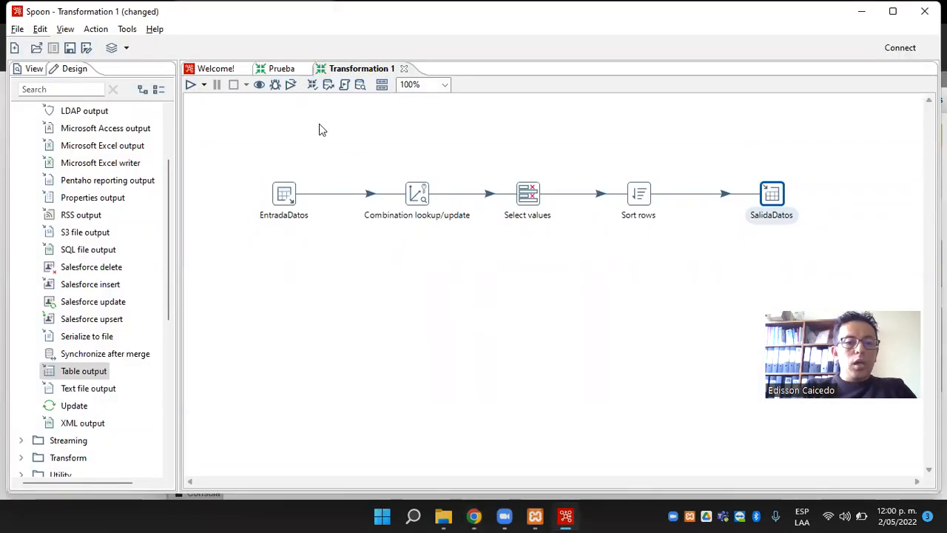
pyautogui.click(191, 87)
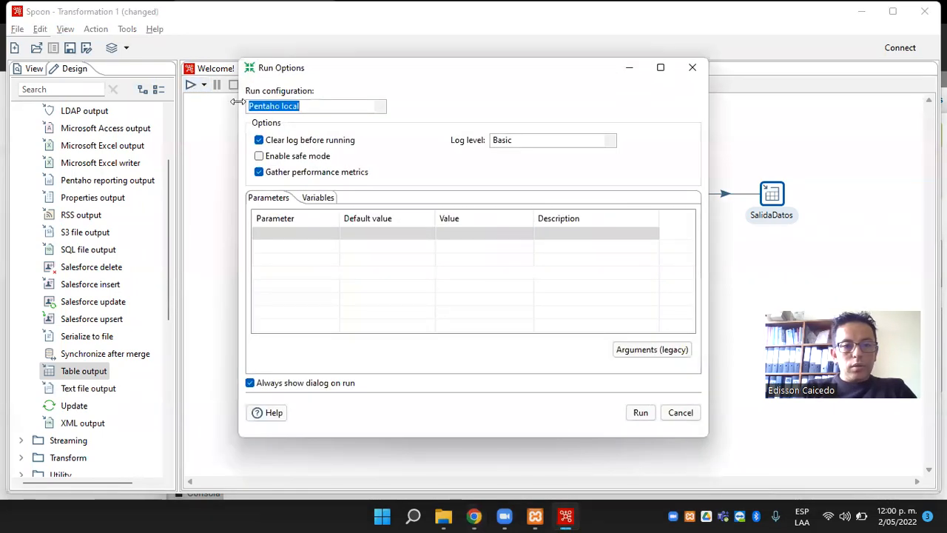
pyautogui.click(637, 412)
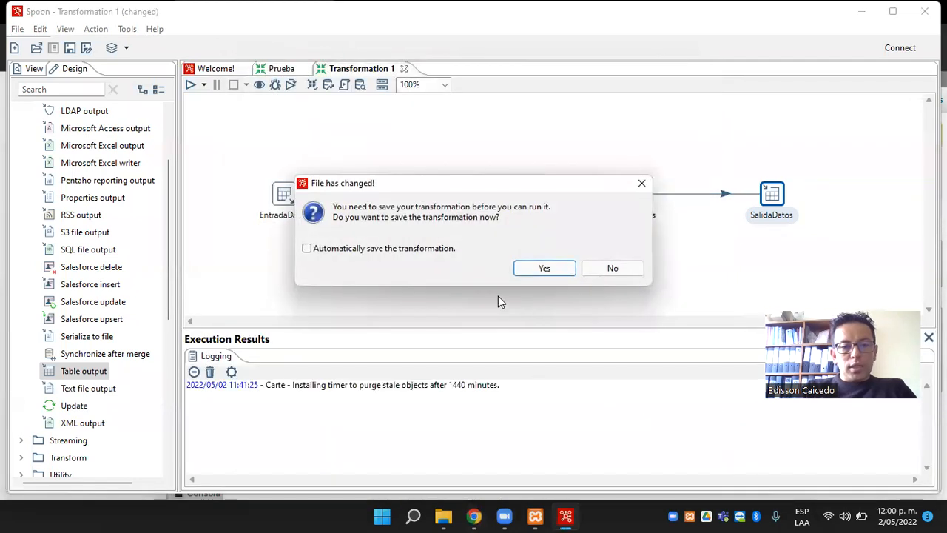
pyautogui.click(521, 268)
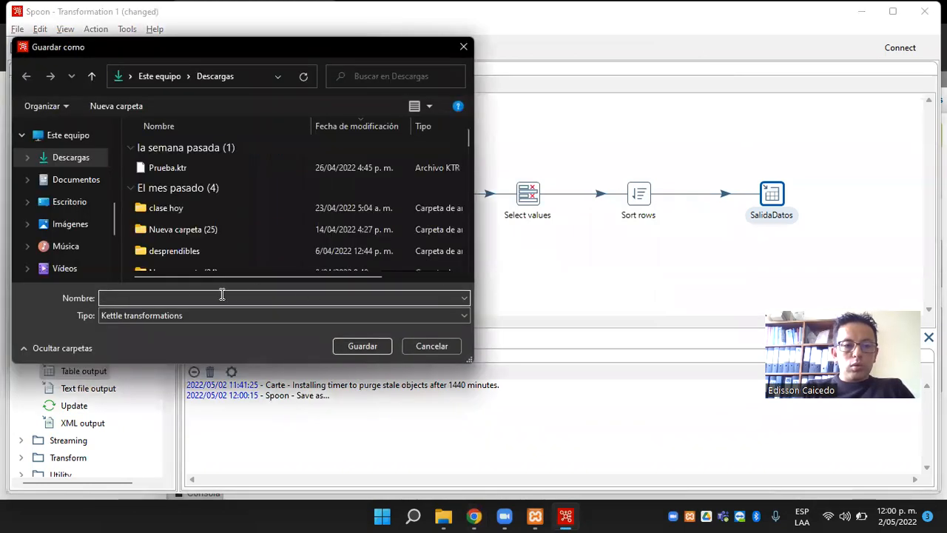
pyautogui.write('pr')
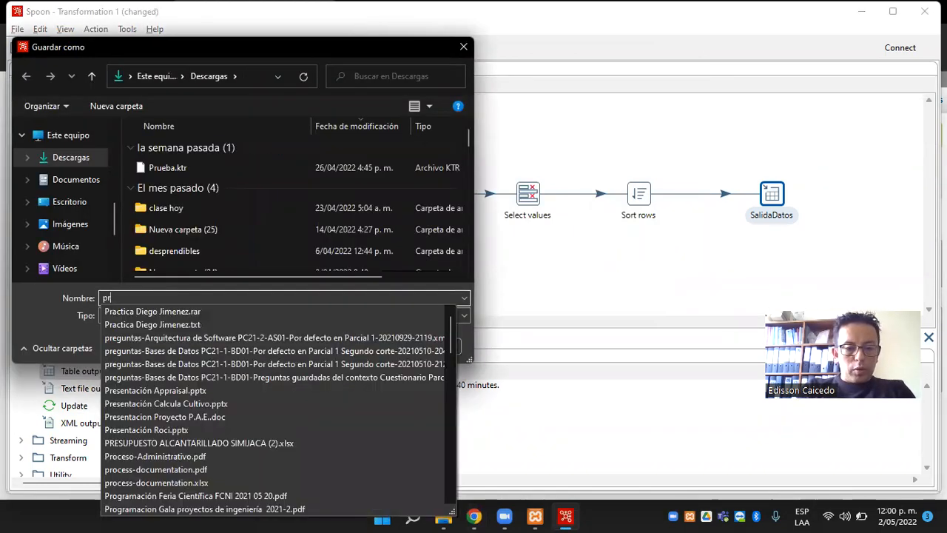
pyautogui.write('ueba1')
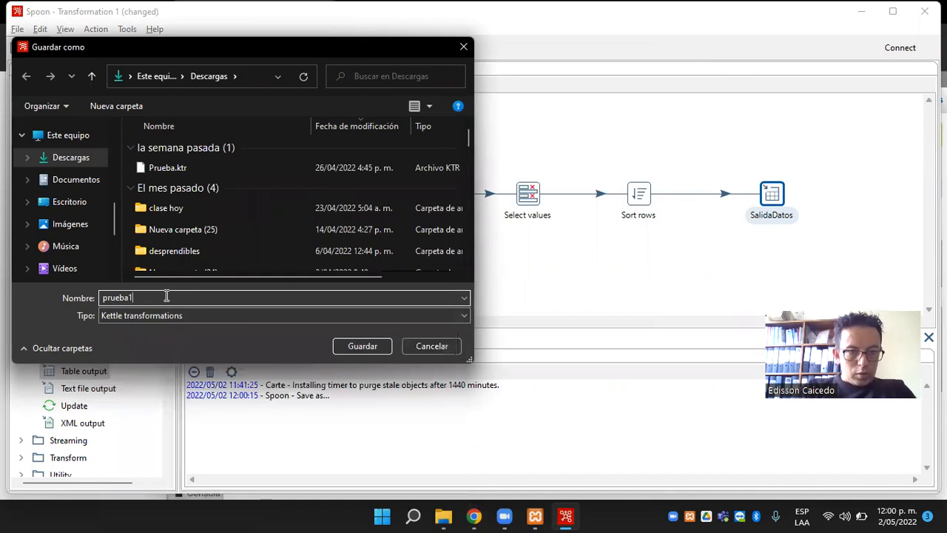
pyautogui.click(339, 349)
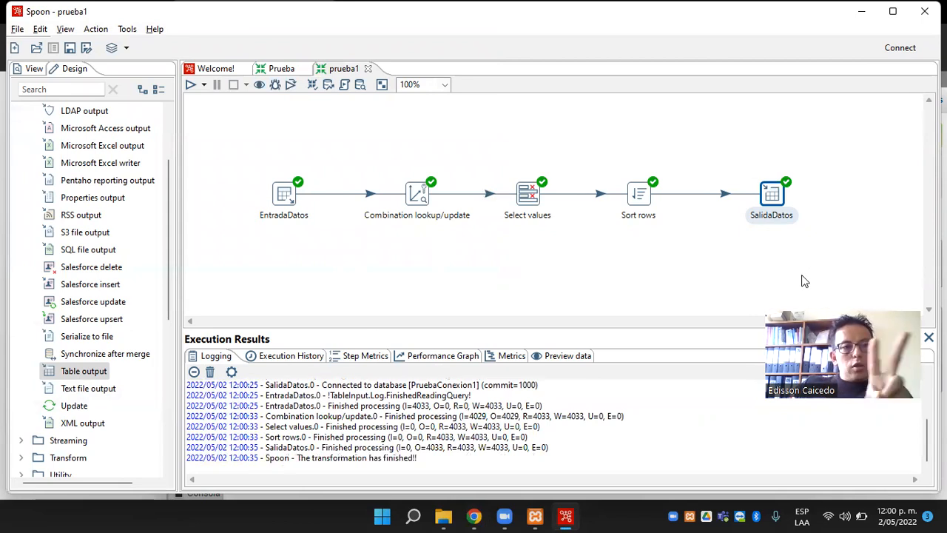
# Switch to phpMyAdmin, reload the datos table and examine the rows loaded by the transformation.
pyautogui.hotkey('alt', 'Tab')
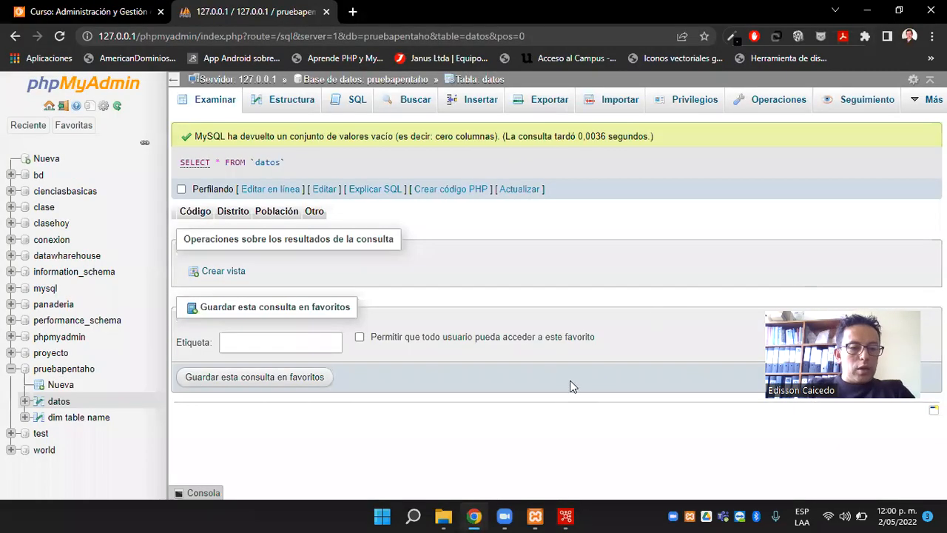
pyautogui.click(58, 404)
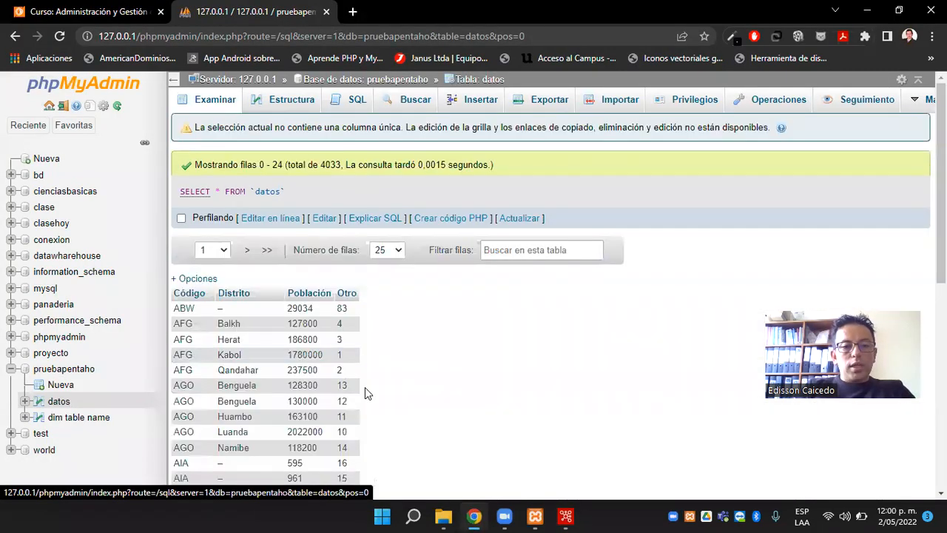
pyautogui.scroll(-2, 446, 359)
pyautogui.scroll(-3, 446, 359)
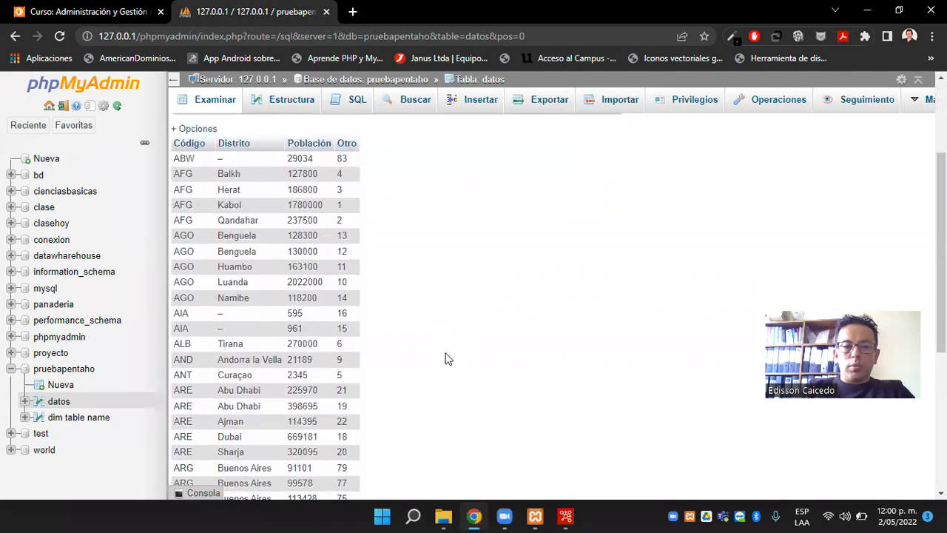
pyautogui.scroll(-2, 446, 359)
pyautogui.scroll(3, 446, 359)
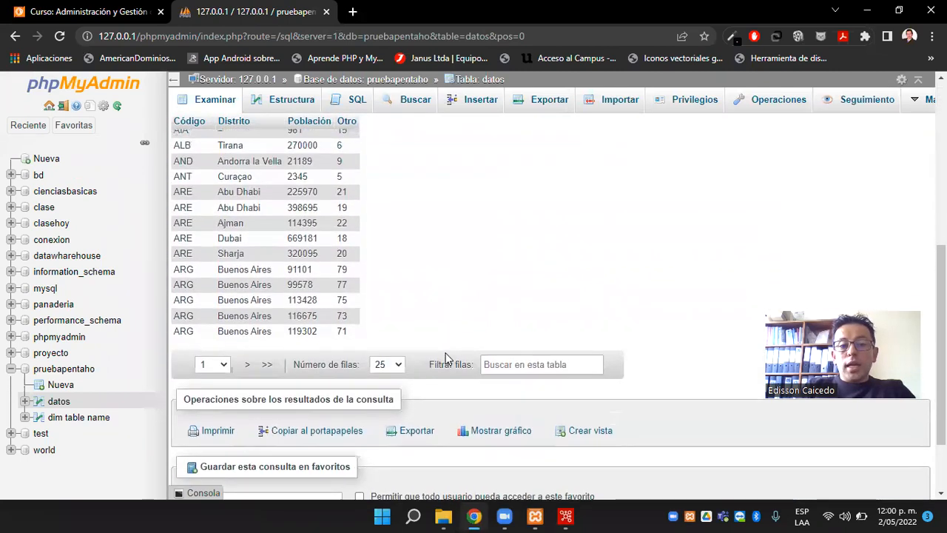
pyautogui.scroll(2, 446, 359)
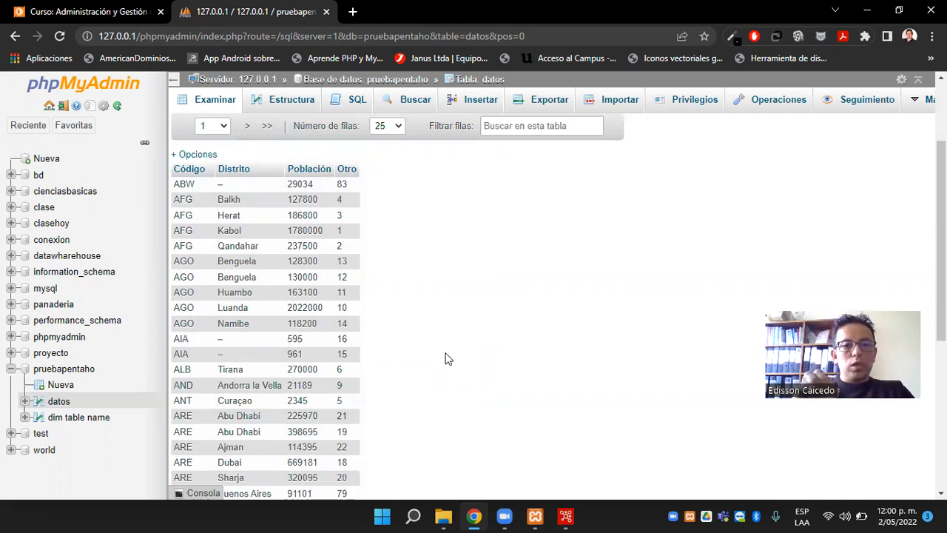
pyautogui.hotkey('alt', 'Tab')
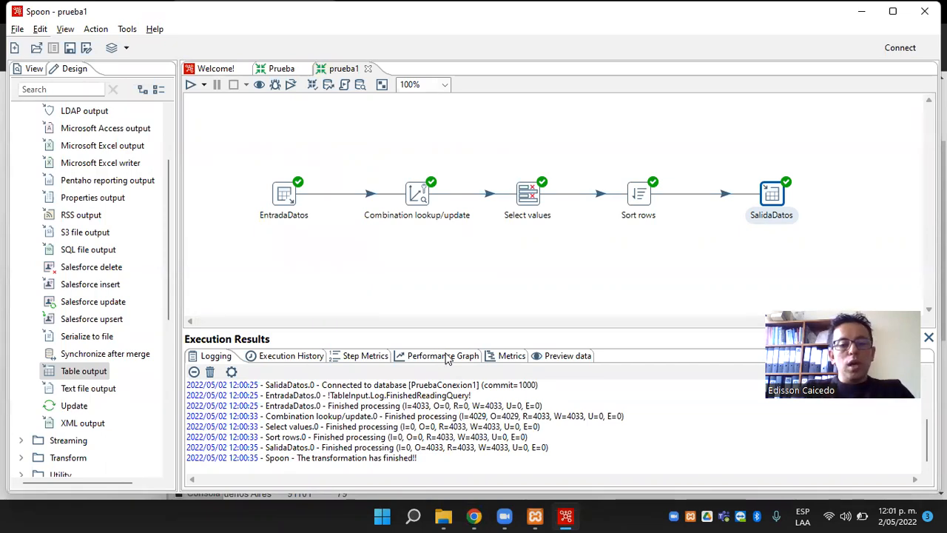
pyautogui.click(504, 516)
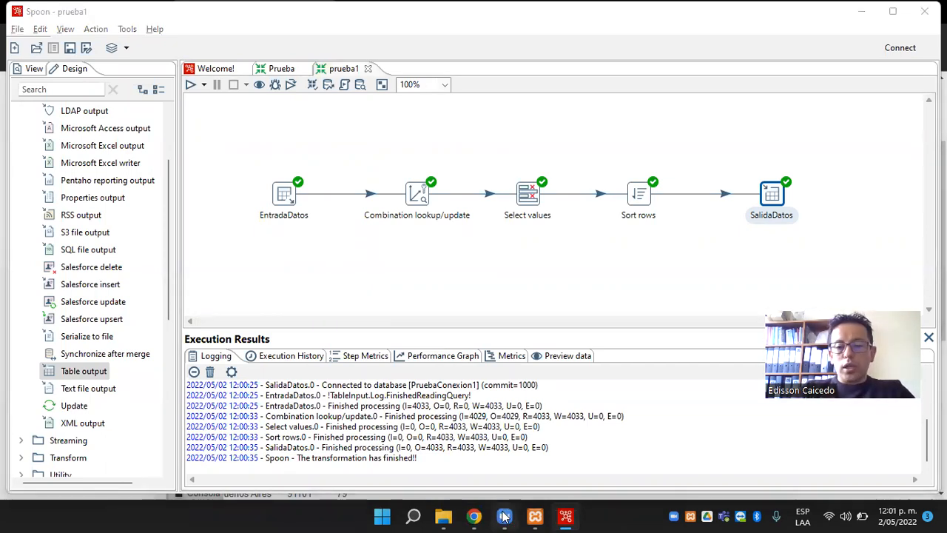